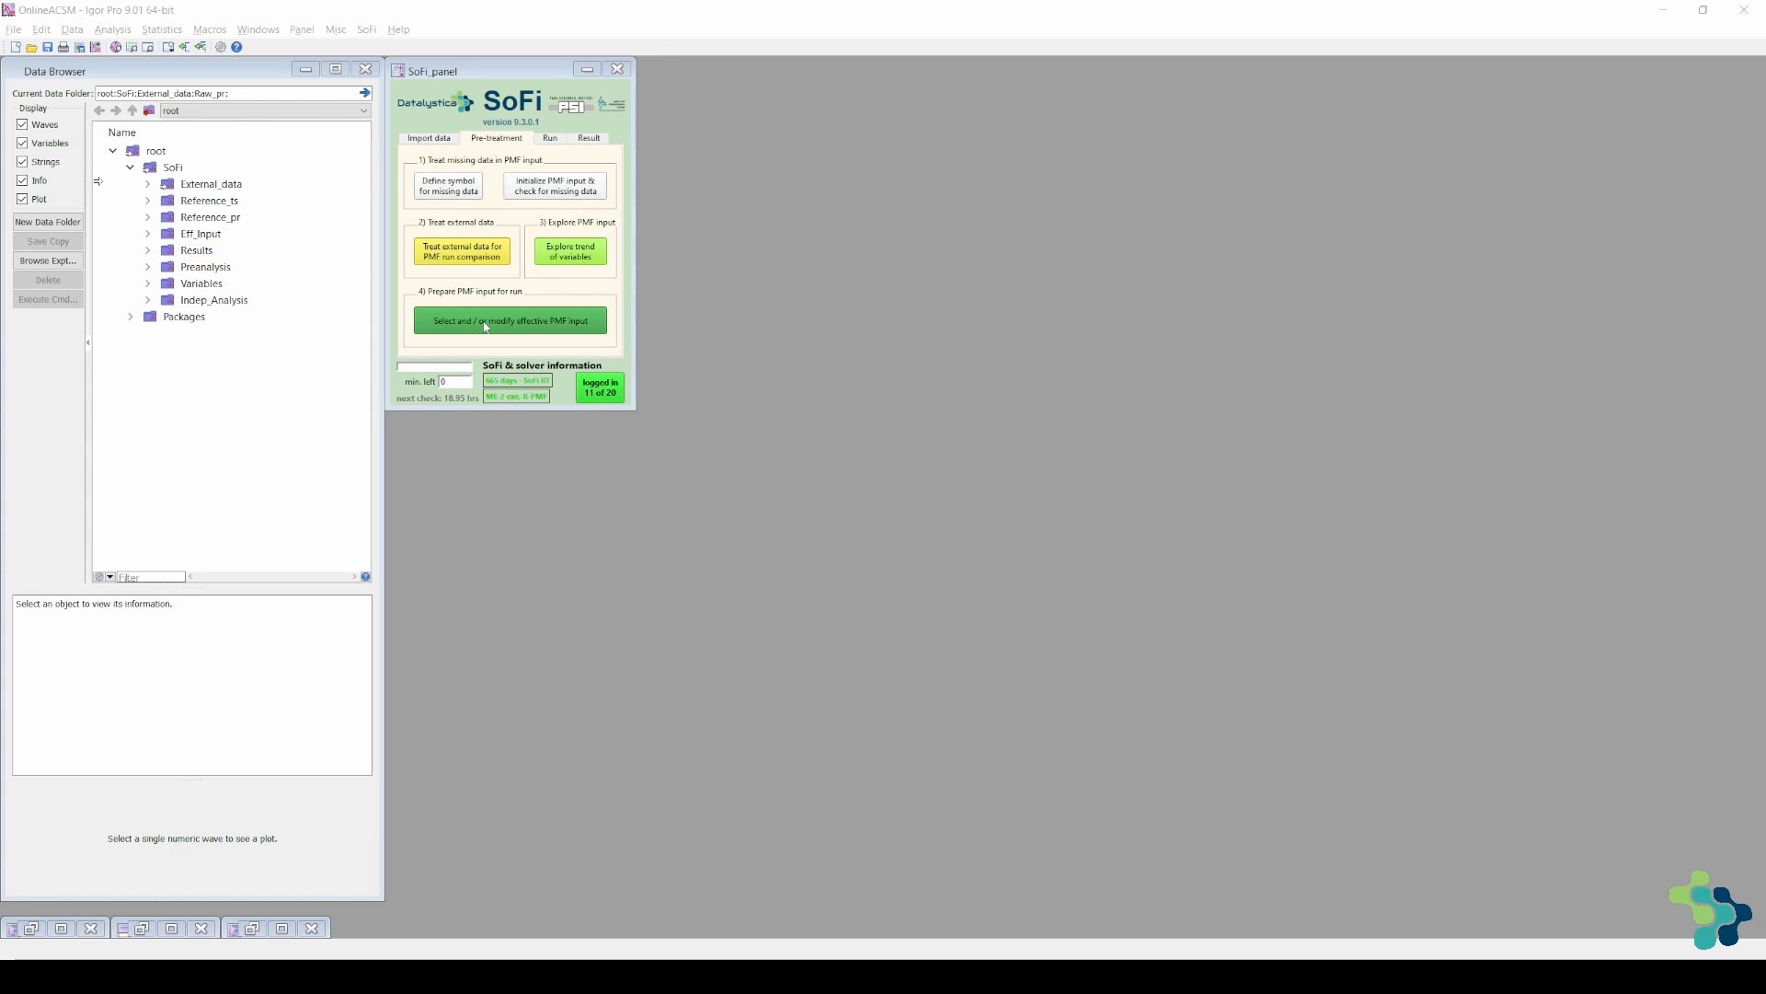
# - Open the effective PMF input for modification and pop out the profile overview as an enlarged separate graph
pyautogui.click(487, 328)
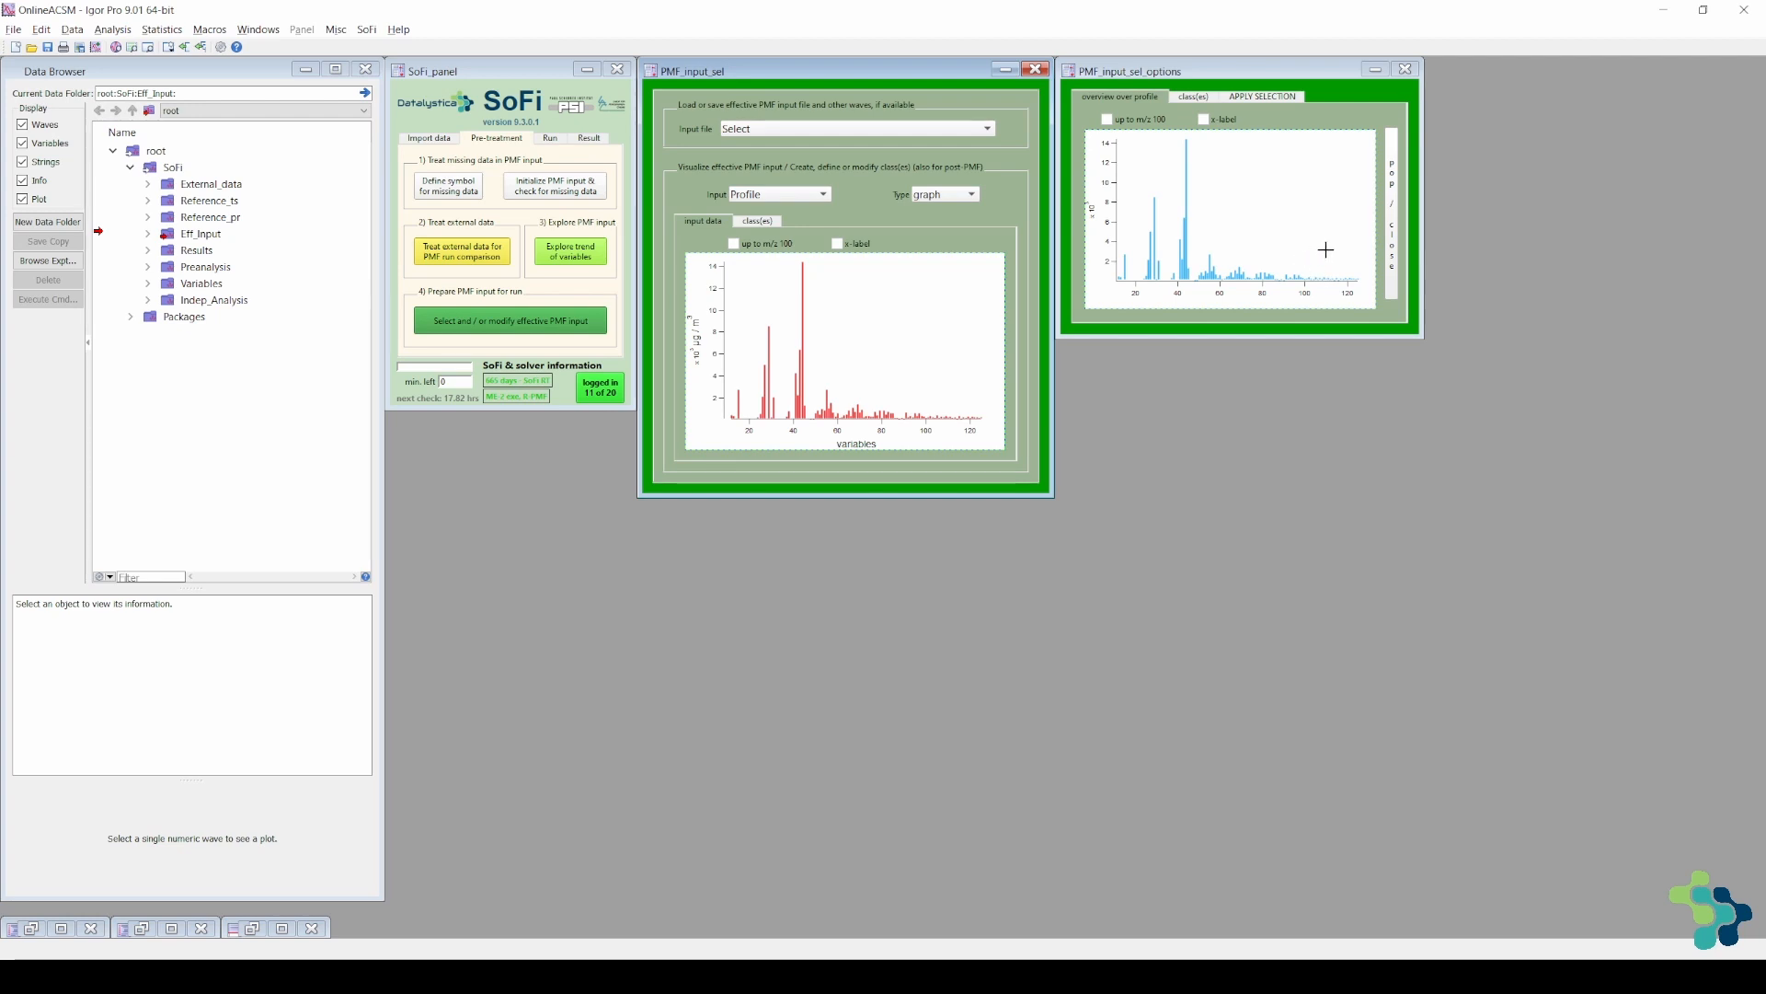
pyautogui.moveTo(1325, 248); pyautogui.dragTo(1366, 295)
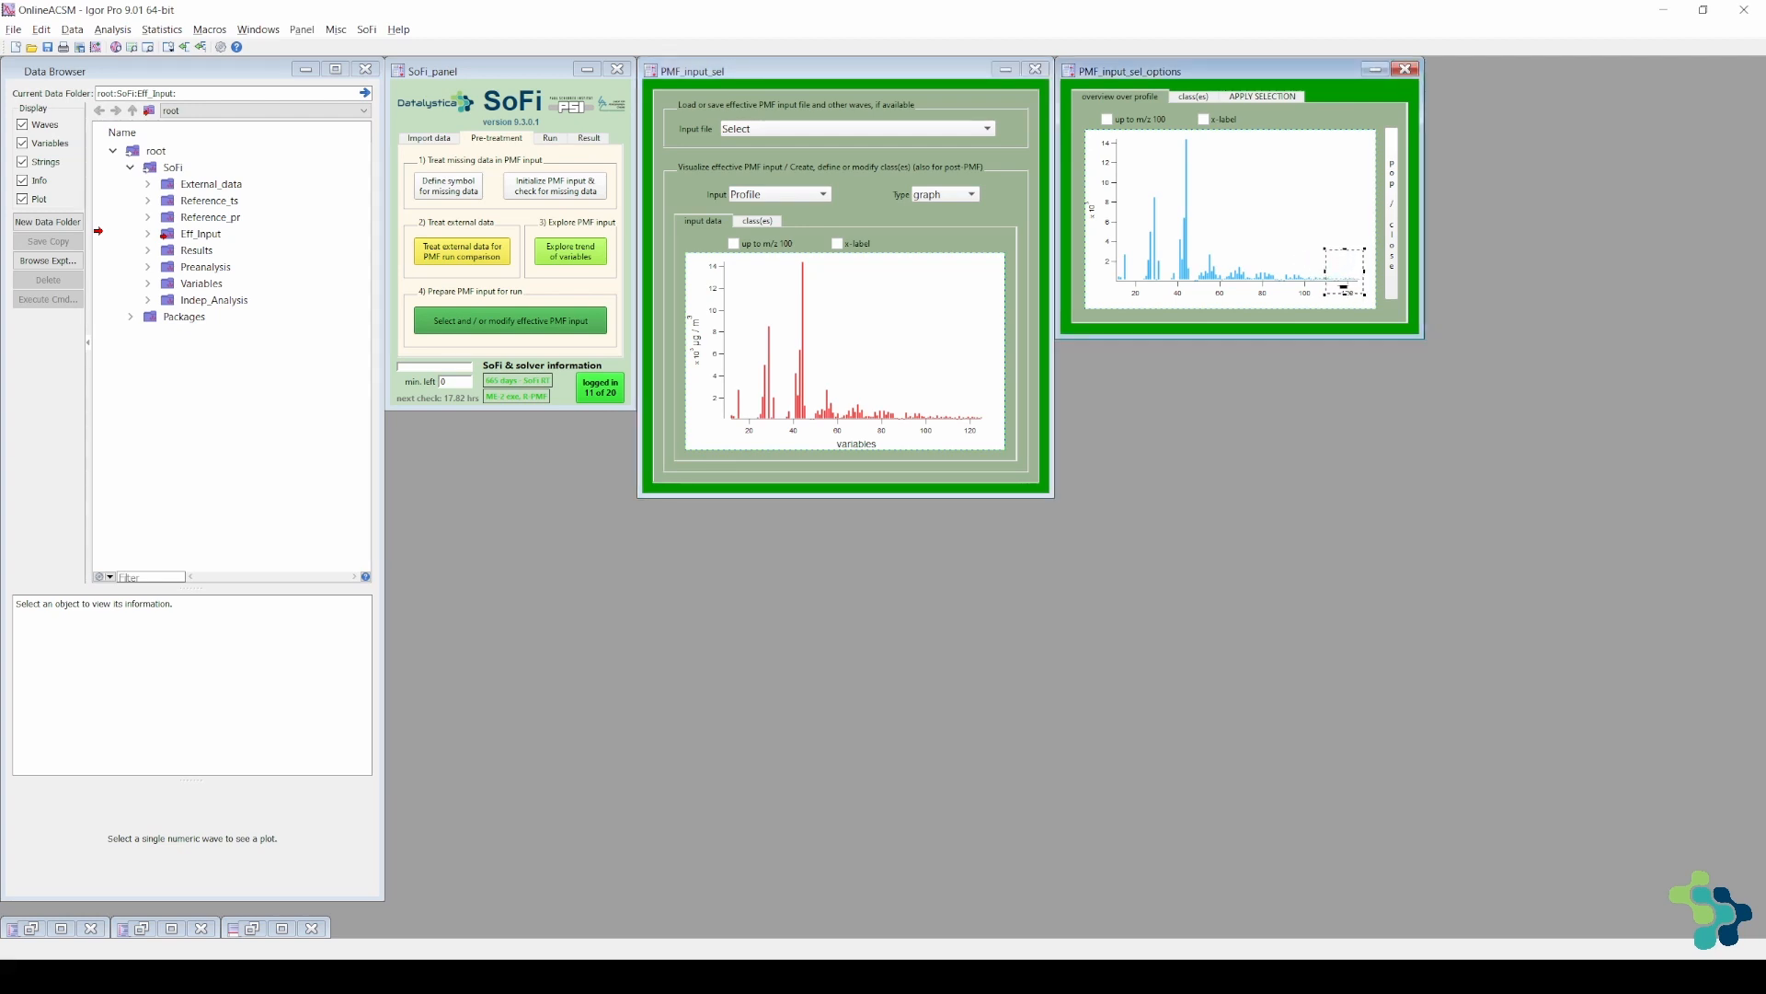
pyautogui.click(1387, 201)
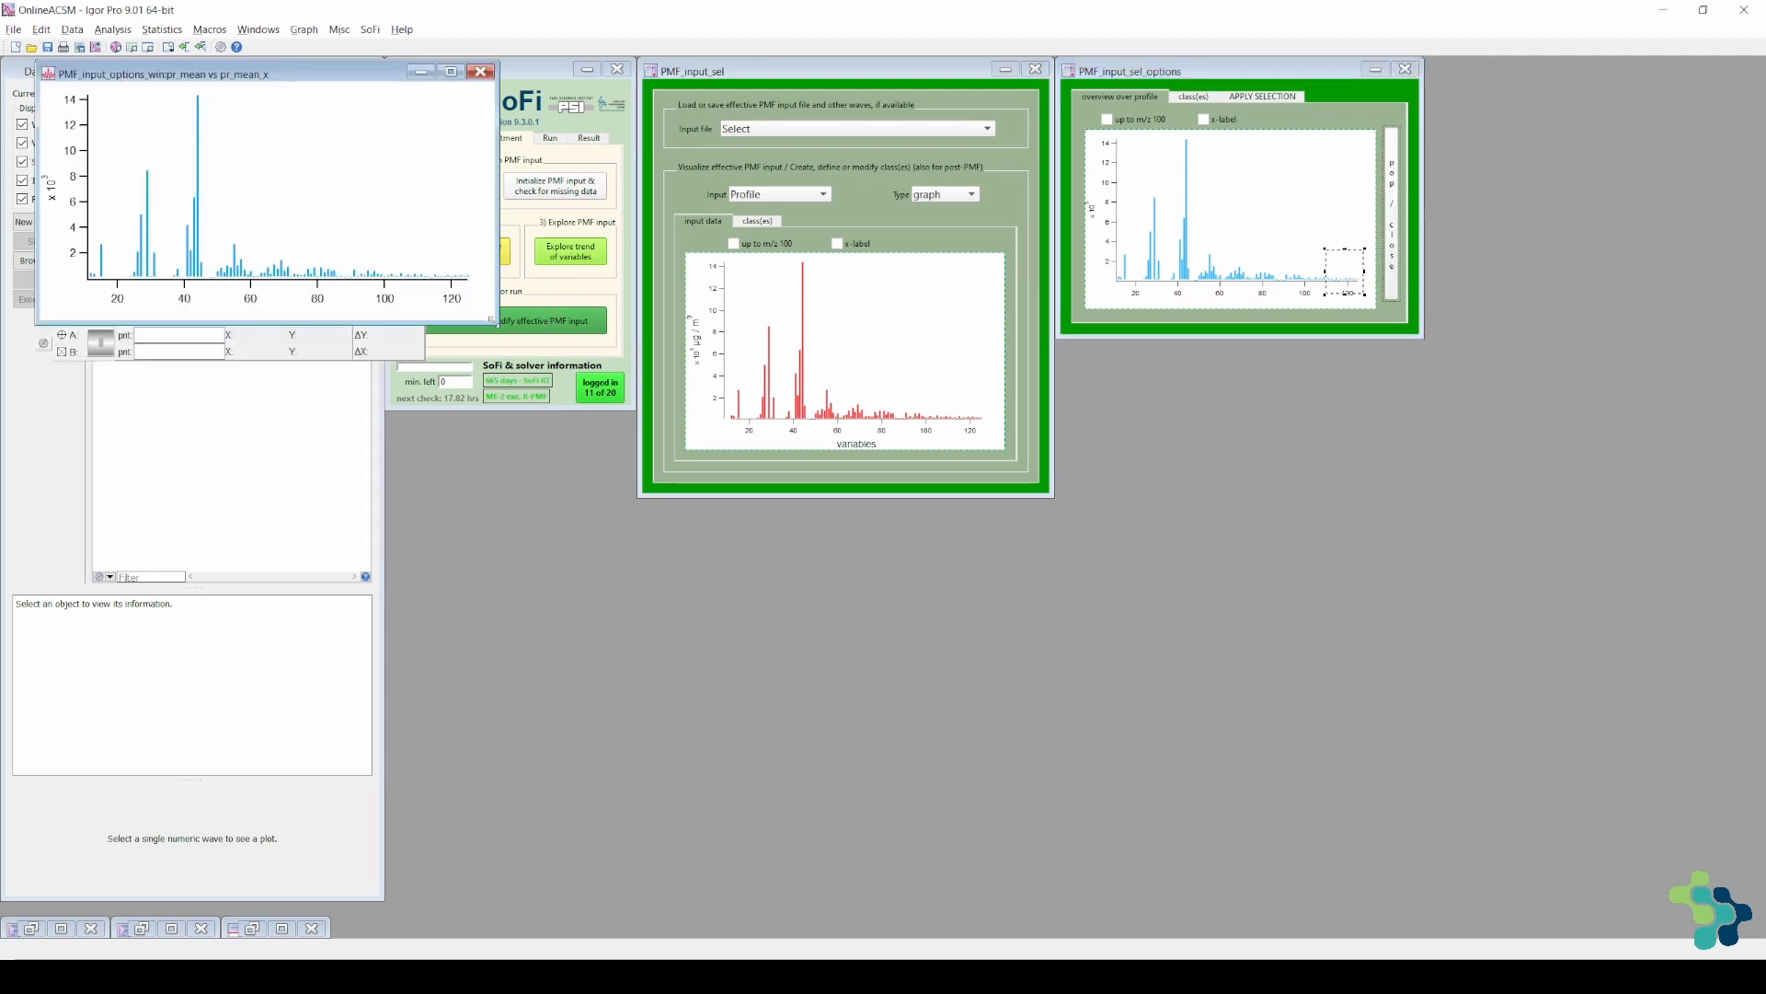
pyautogui.moveTo(495, 320); pyautogui.dragTo(1224, 711)
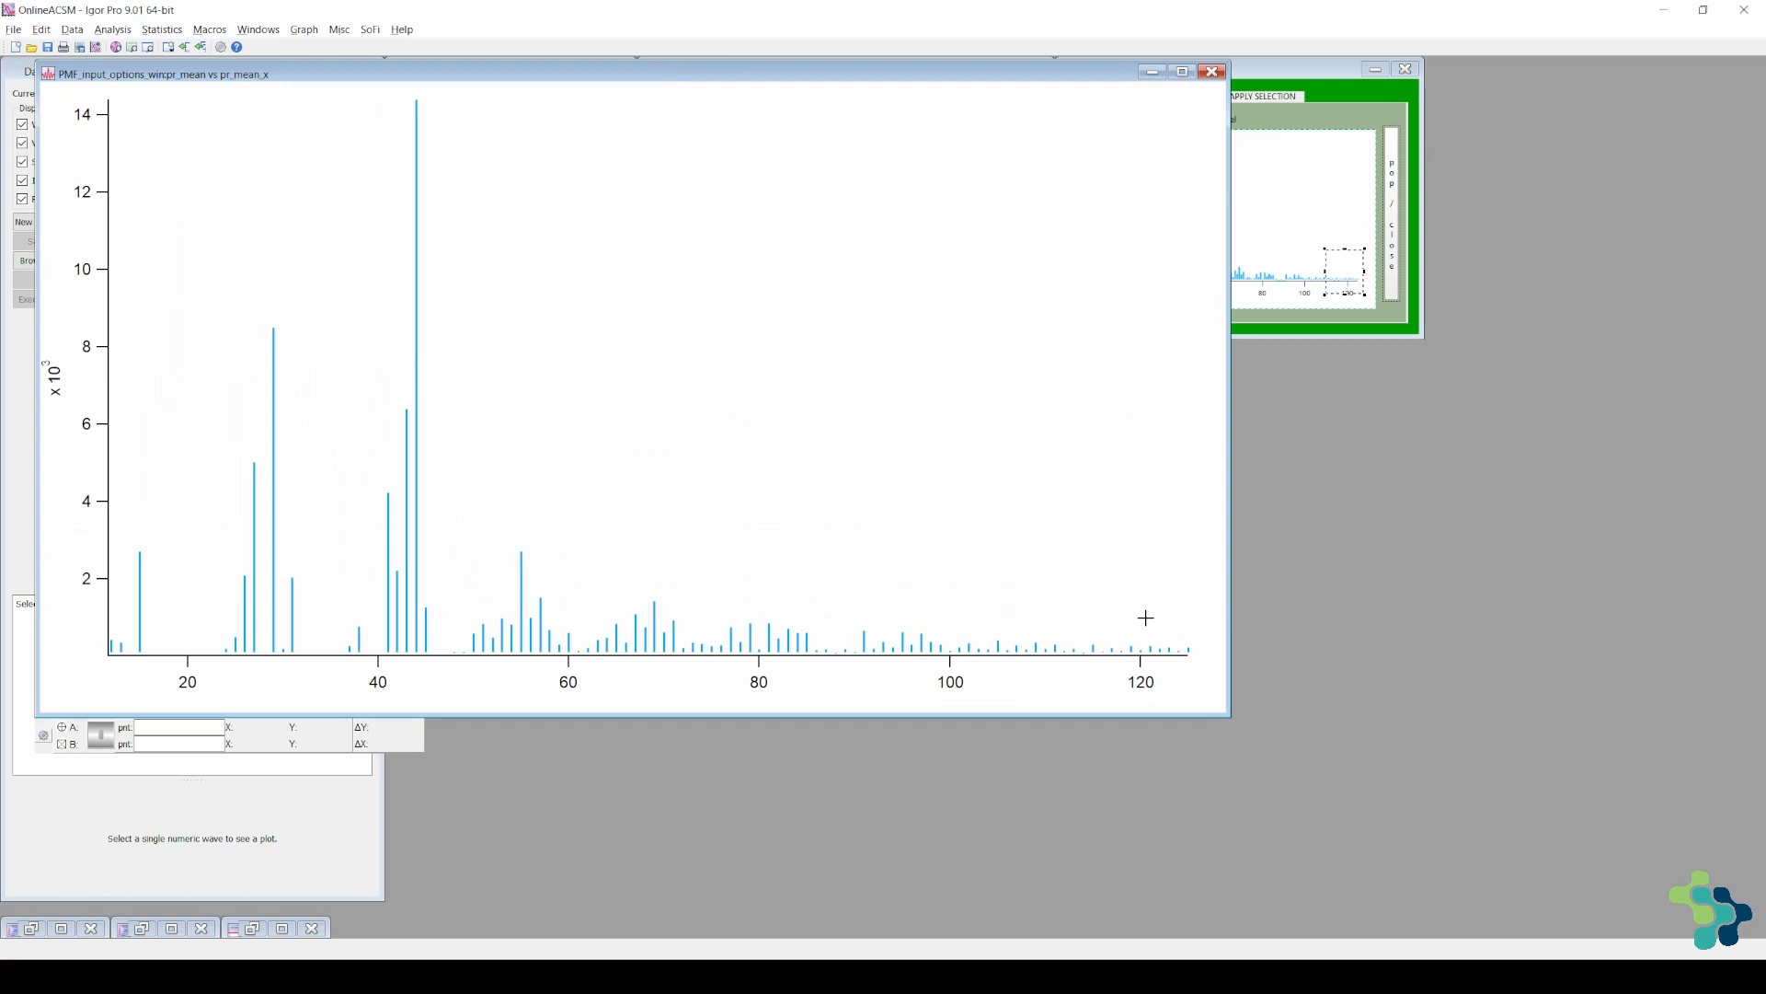
# - Unselect the variables above about m/z 120 in the enlarged profile graph and close that graph
pyautogui.moveTo(1142, 613); pyautogui.dragTo(1206, 678)
pyautogui.click(1193, 670)
pyautogui.moveTo(1270, 784)
pyautogui.moveTo(1425, 788)
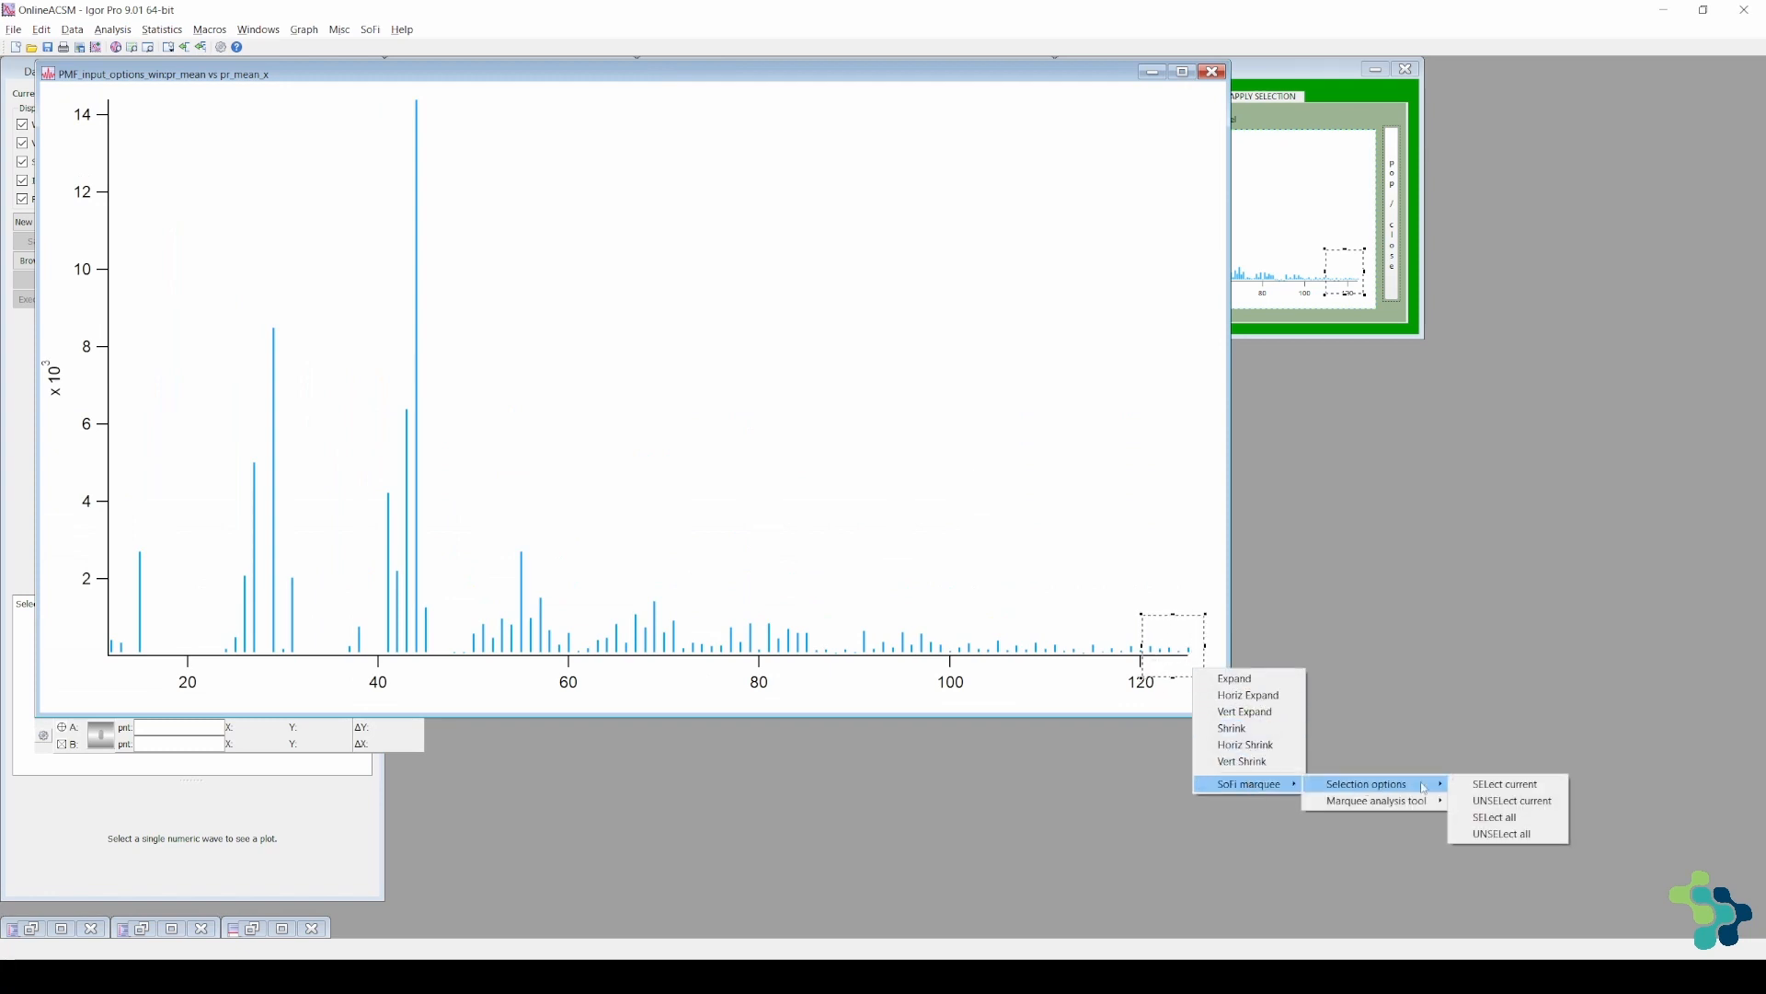
pyautogui.click(1553, 811)
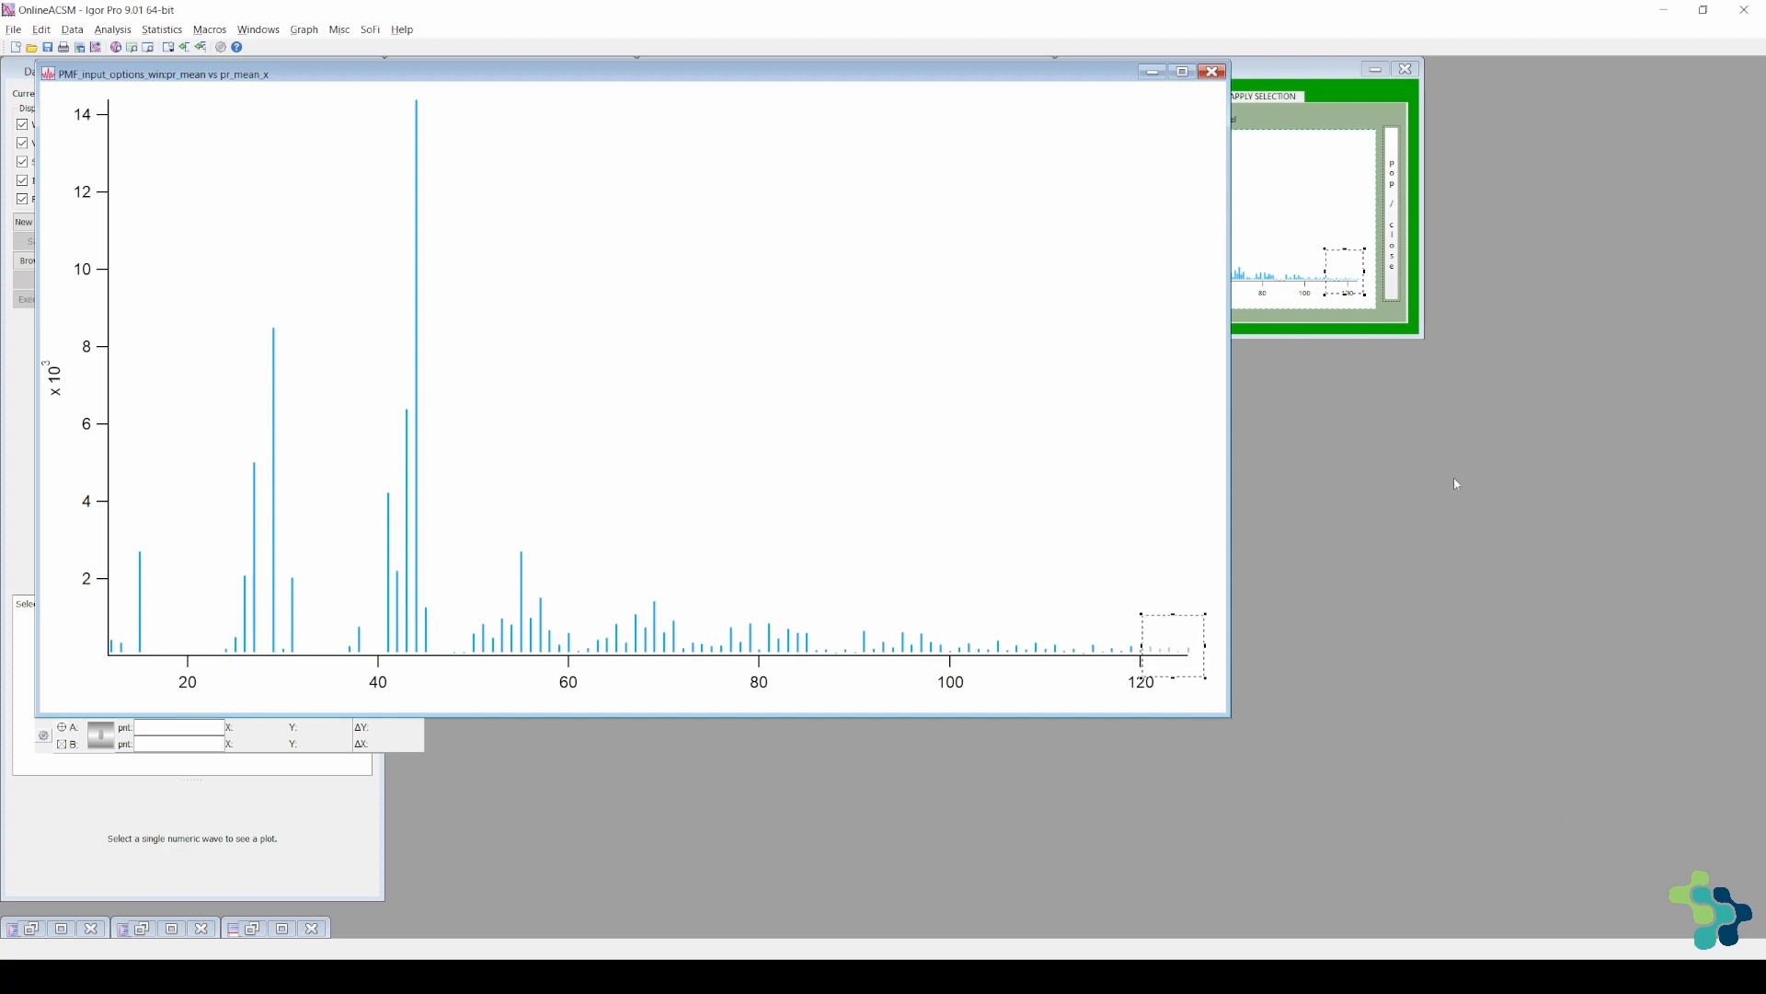
pyautogui.click(1395, 258)
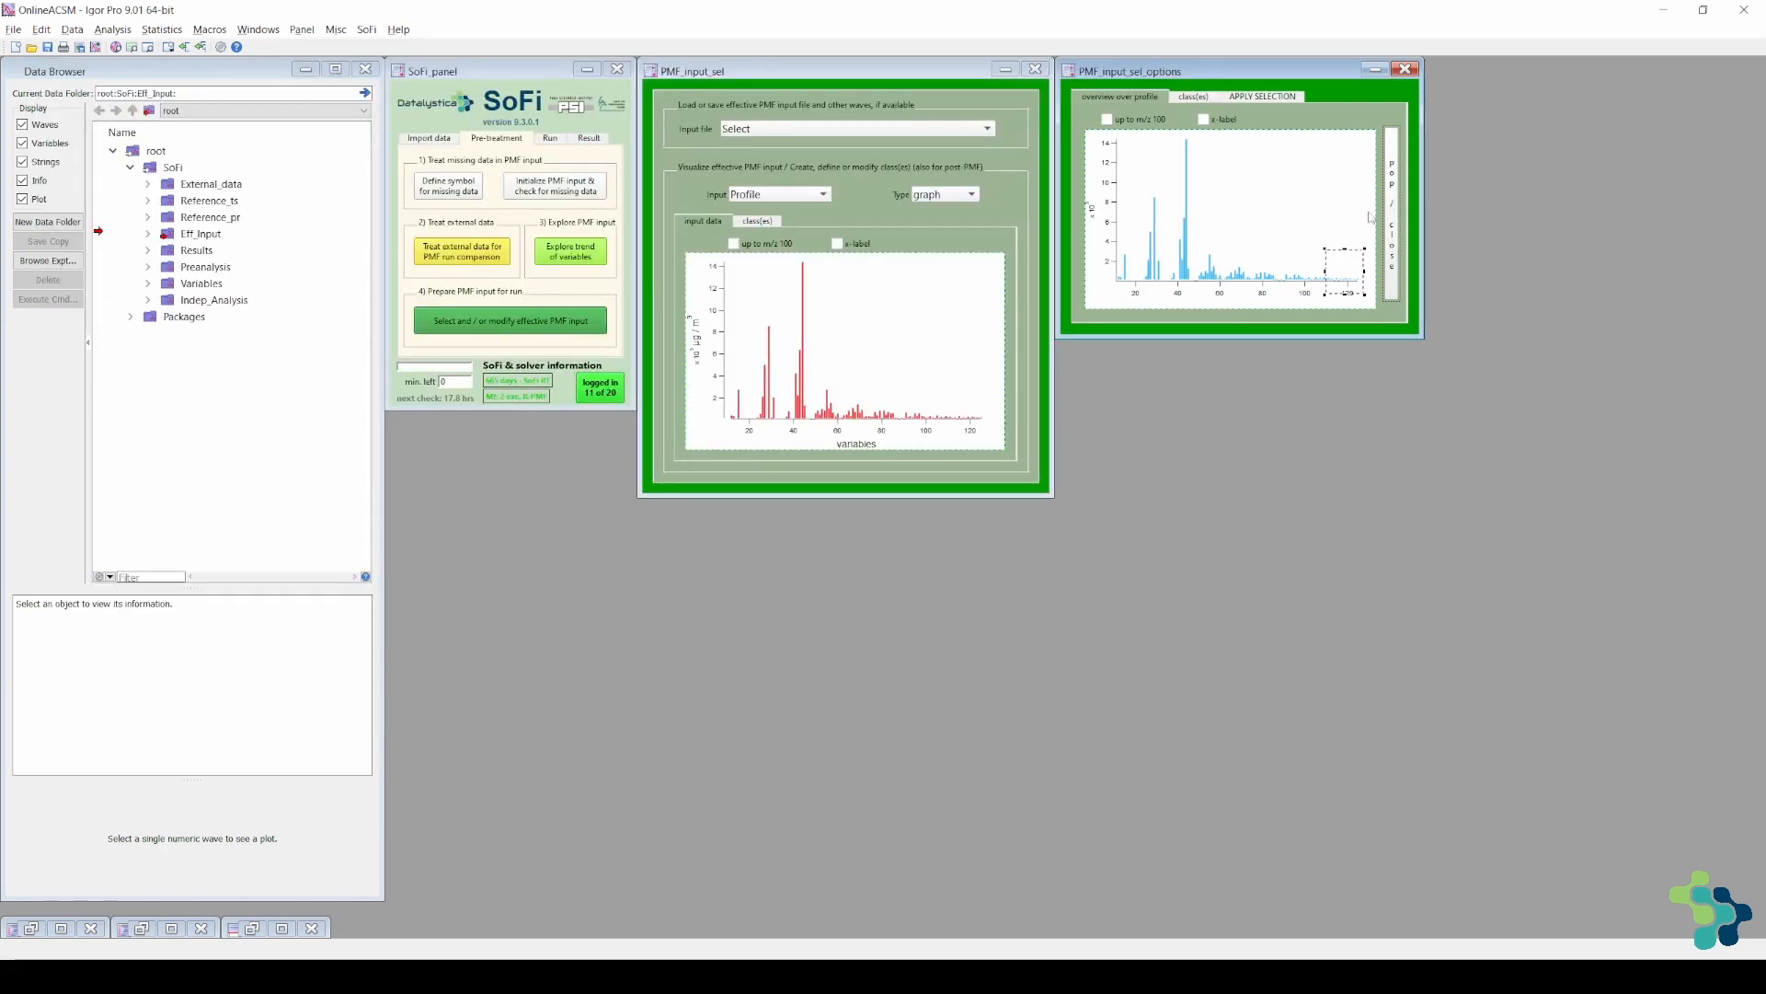
# - Apply the profile selection and confirm blacklisting the unselected variables above about m/z 120
pyautogui.click(1261, 97)
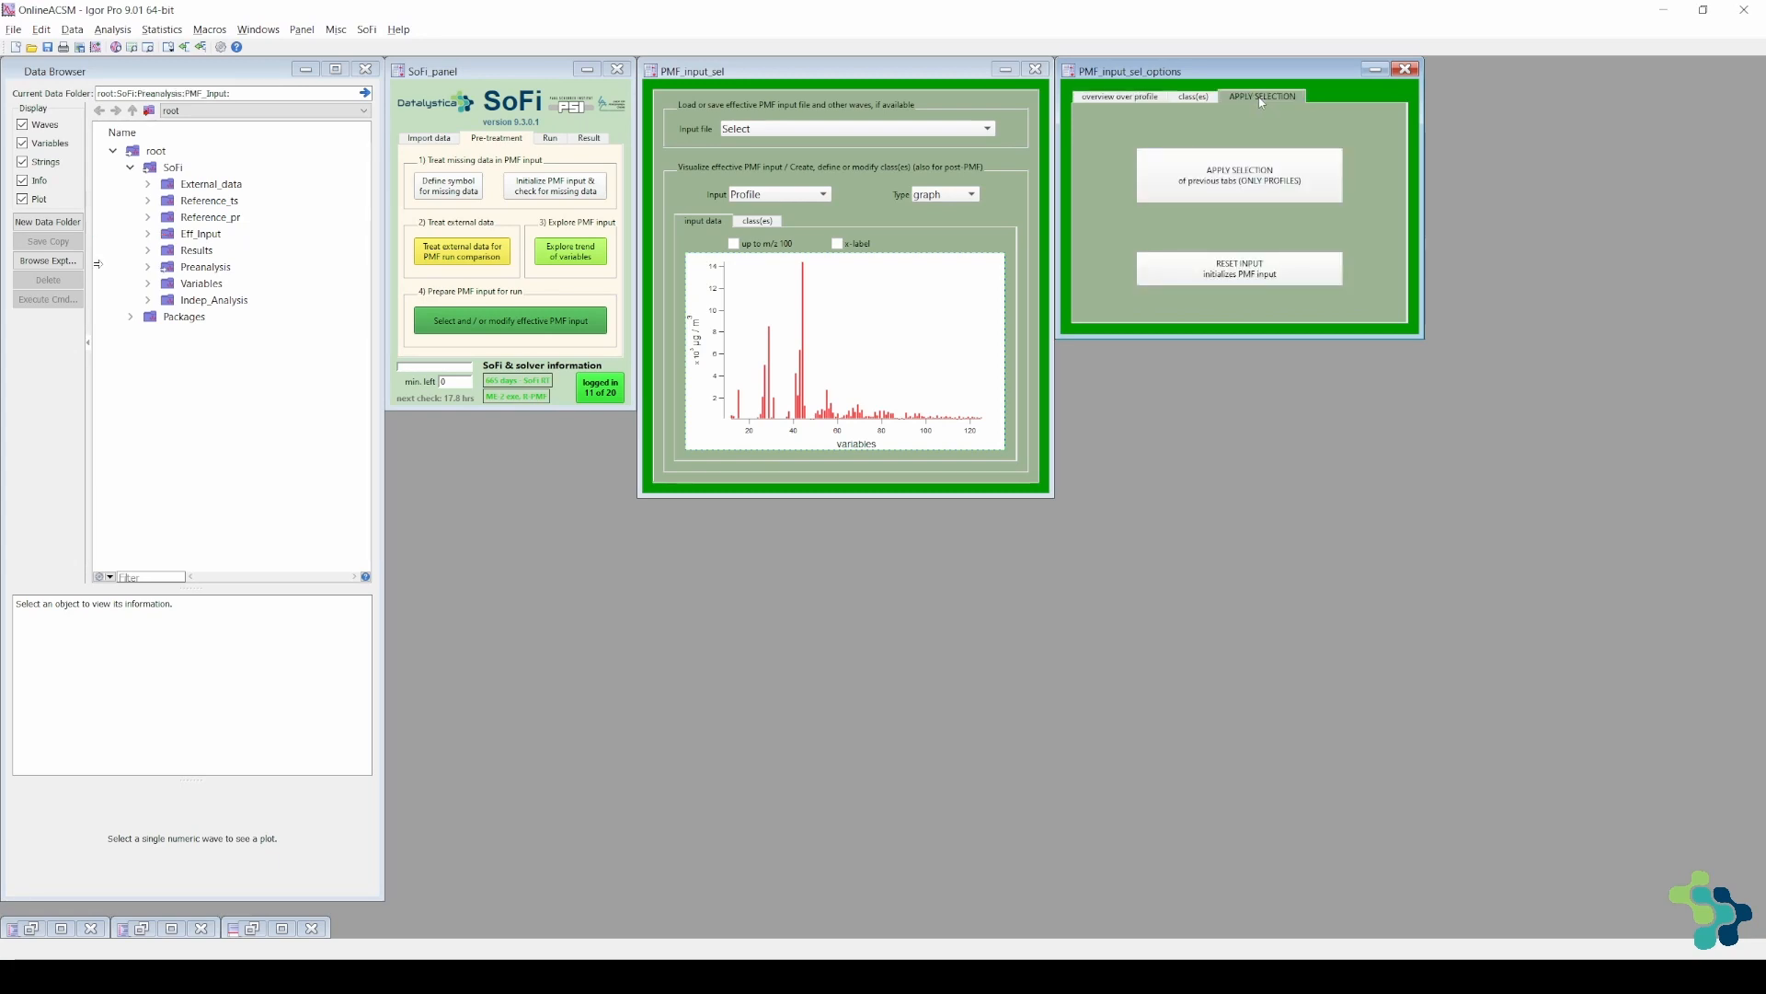
pyautogui.click(1252, 194)
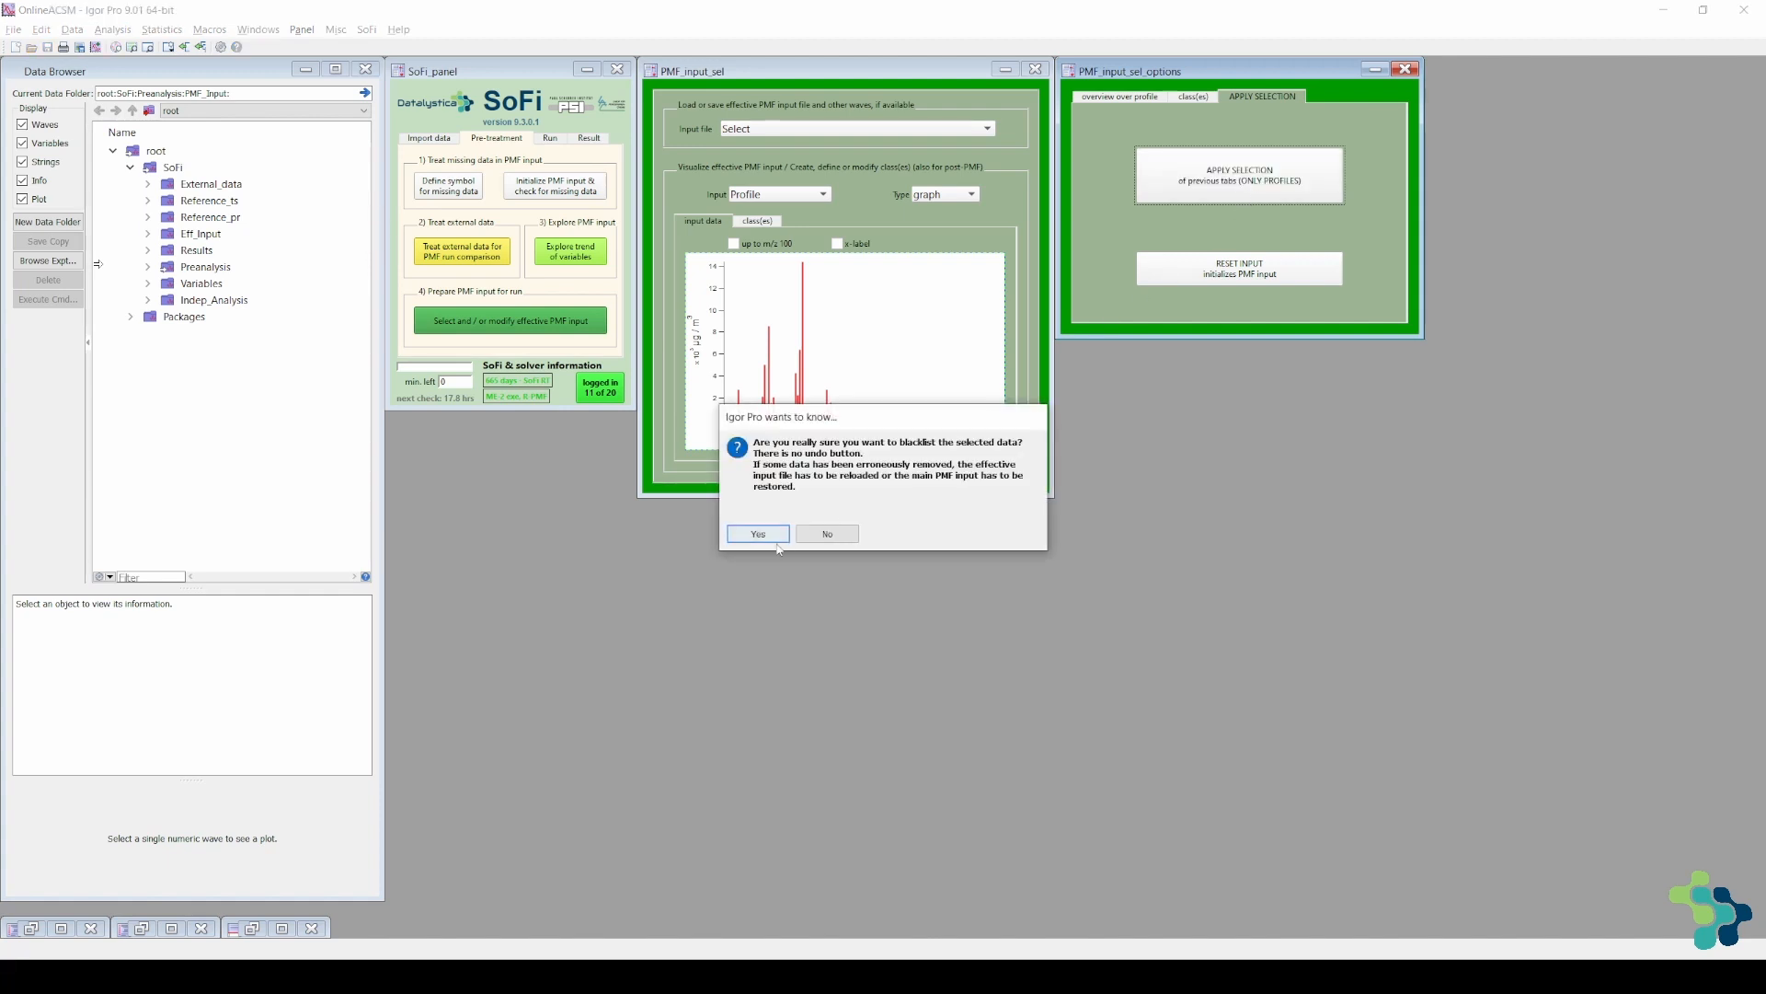
pyautogui.click(765, 539)
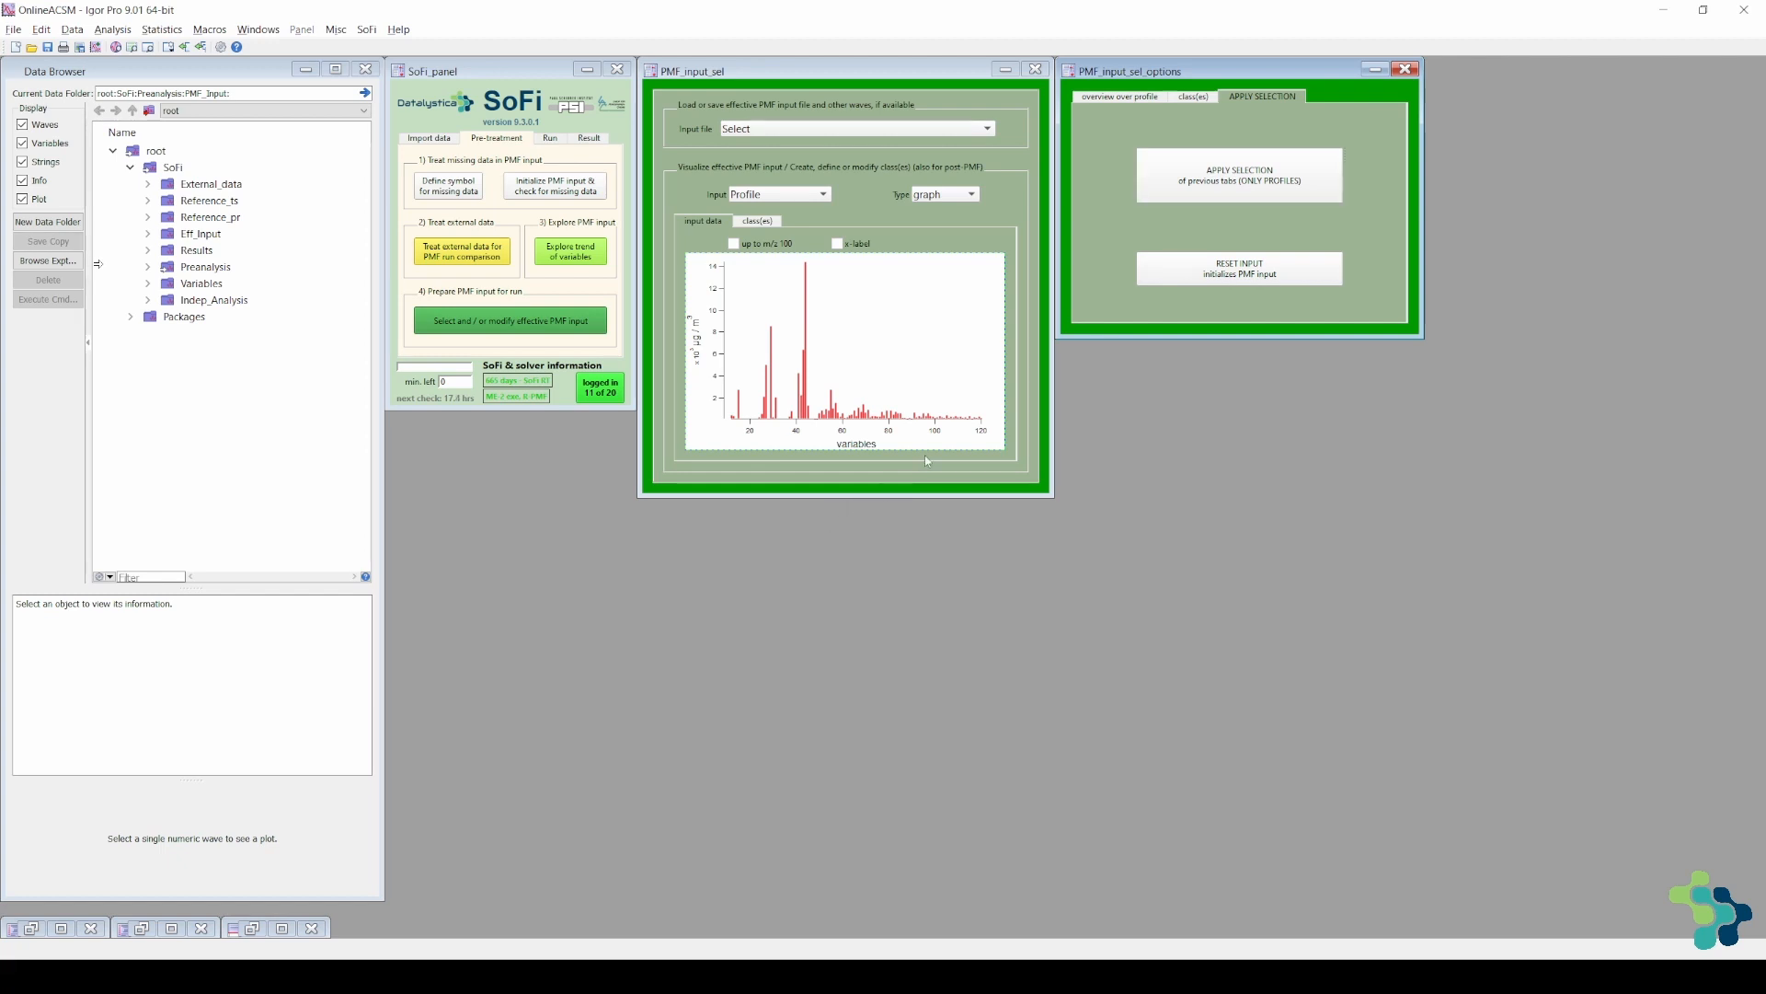
# - Unselect the variables below about m/z 20 in the profile overview and apply the selection to blacklist them
pyautogui.click(1107, 98)
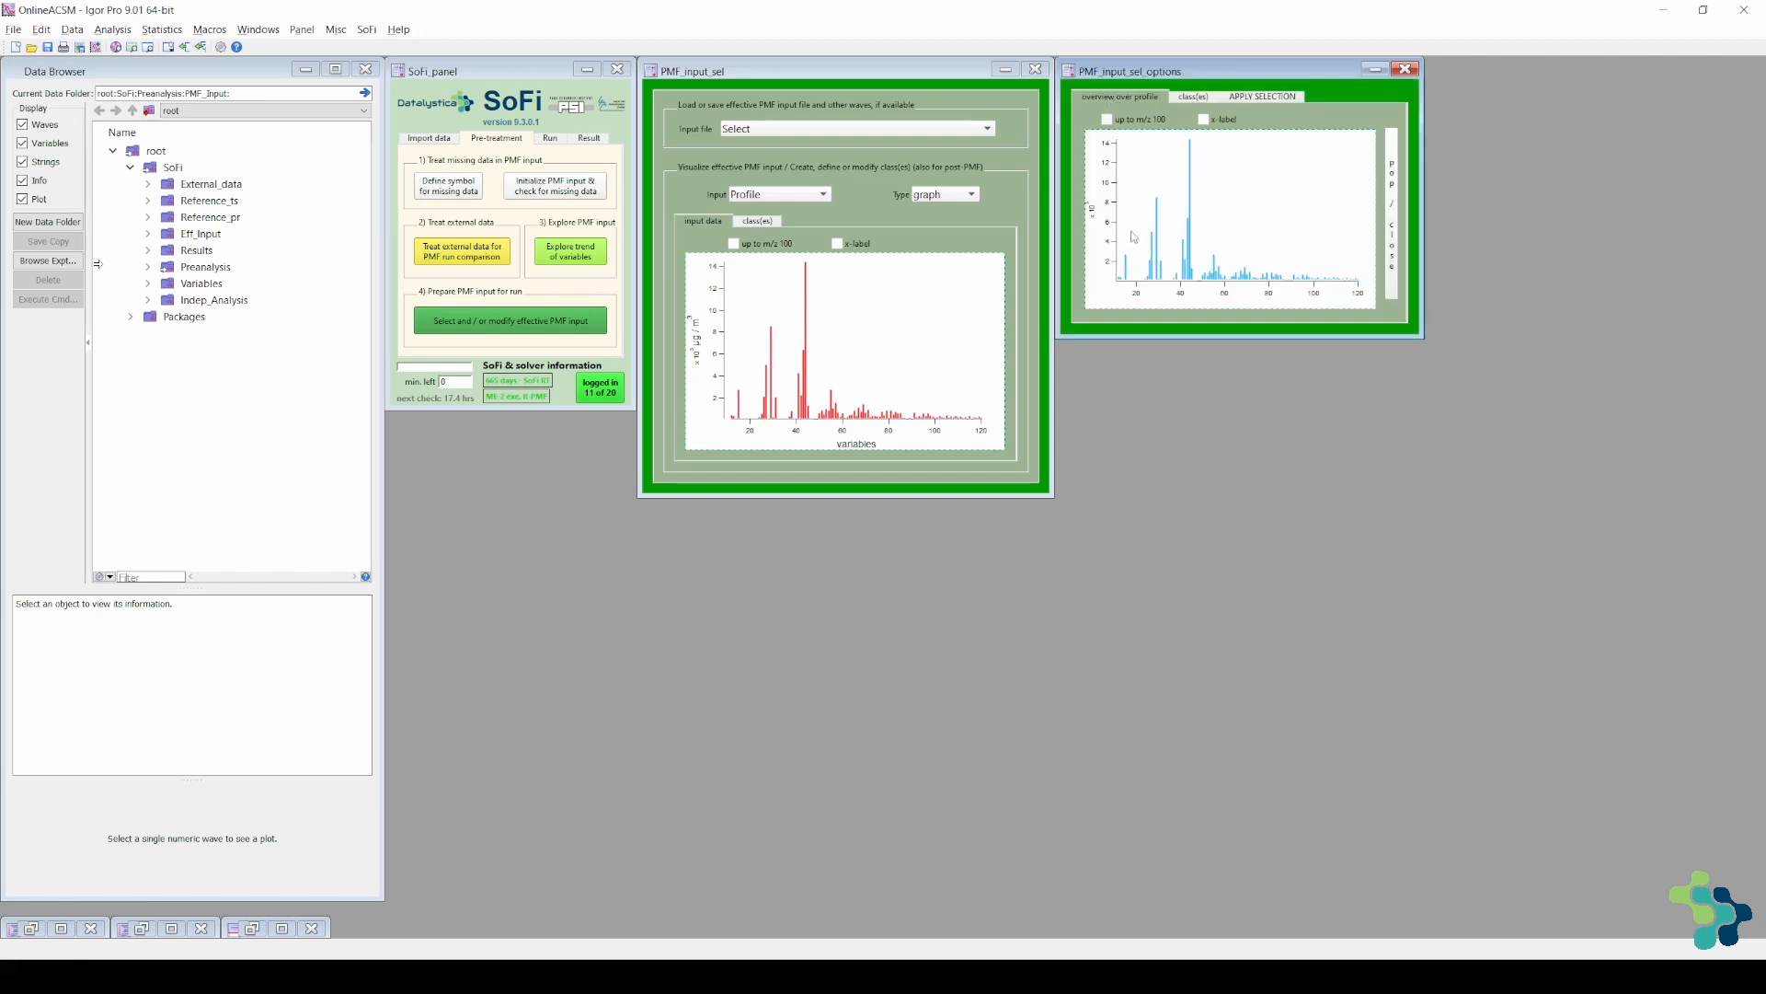
pyautogui.moveTo(1136, 227); pyautogui.dragTo(1107, 294)
pyautogui.click(1123, 285)
pyautogui.moveTo(1177, 395)
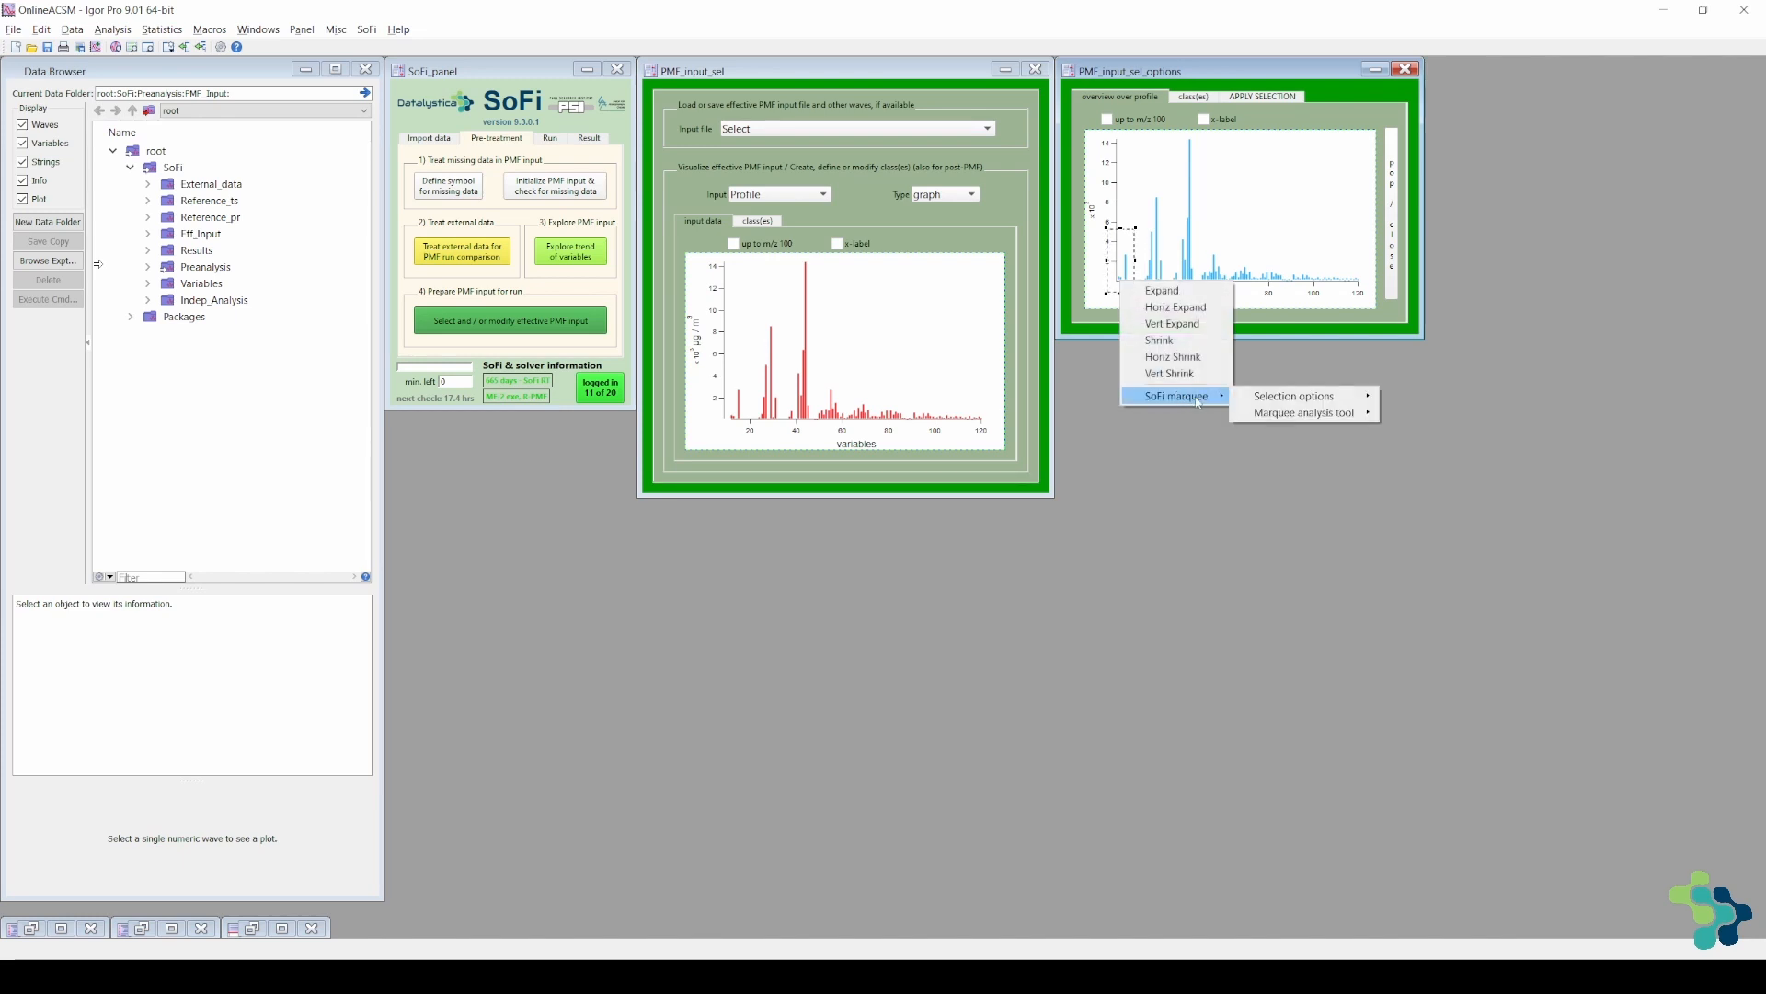
pyautogui.moveTo(1301, 396)
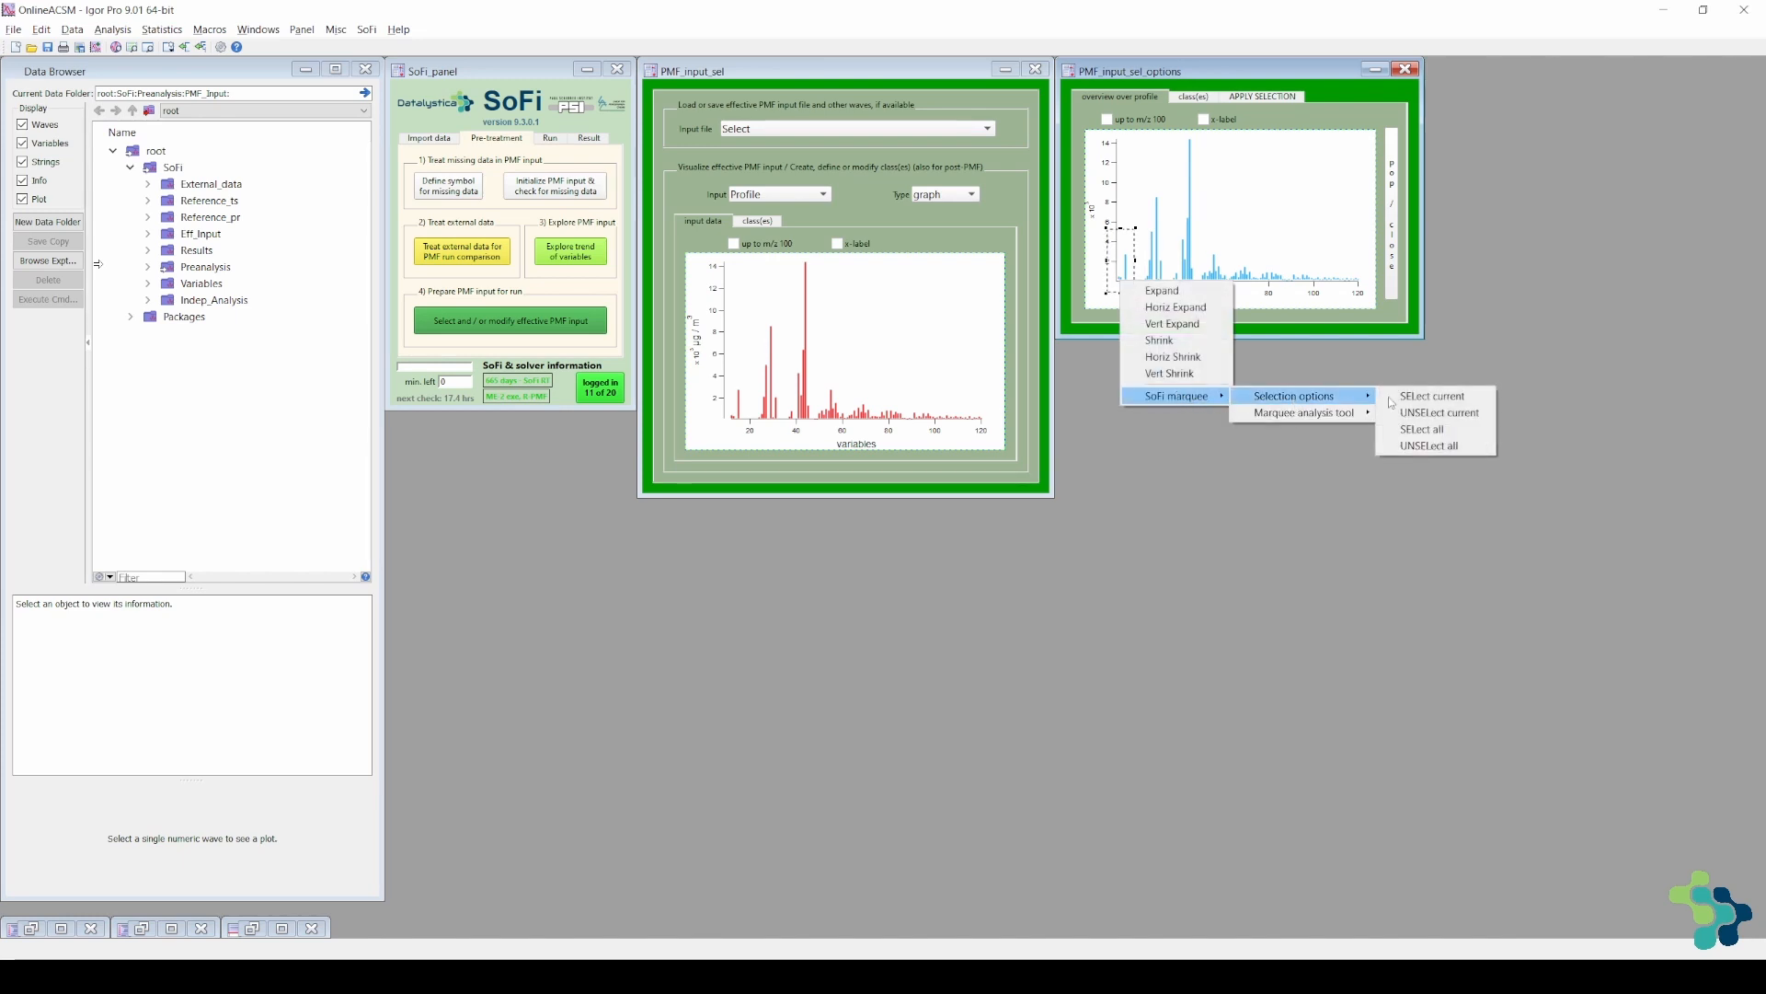
pyautogui.click(1441, 414)
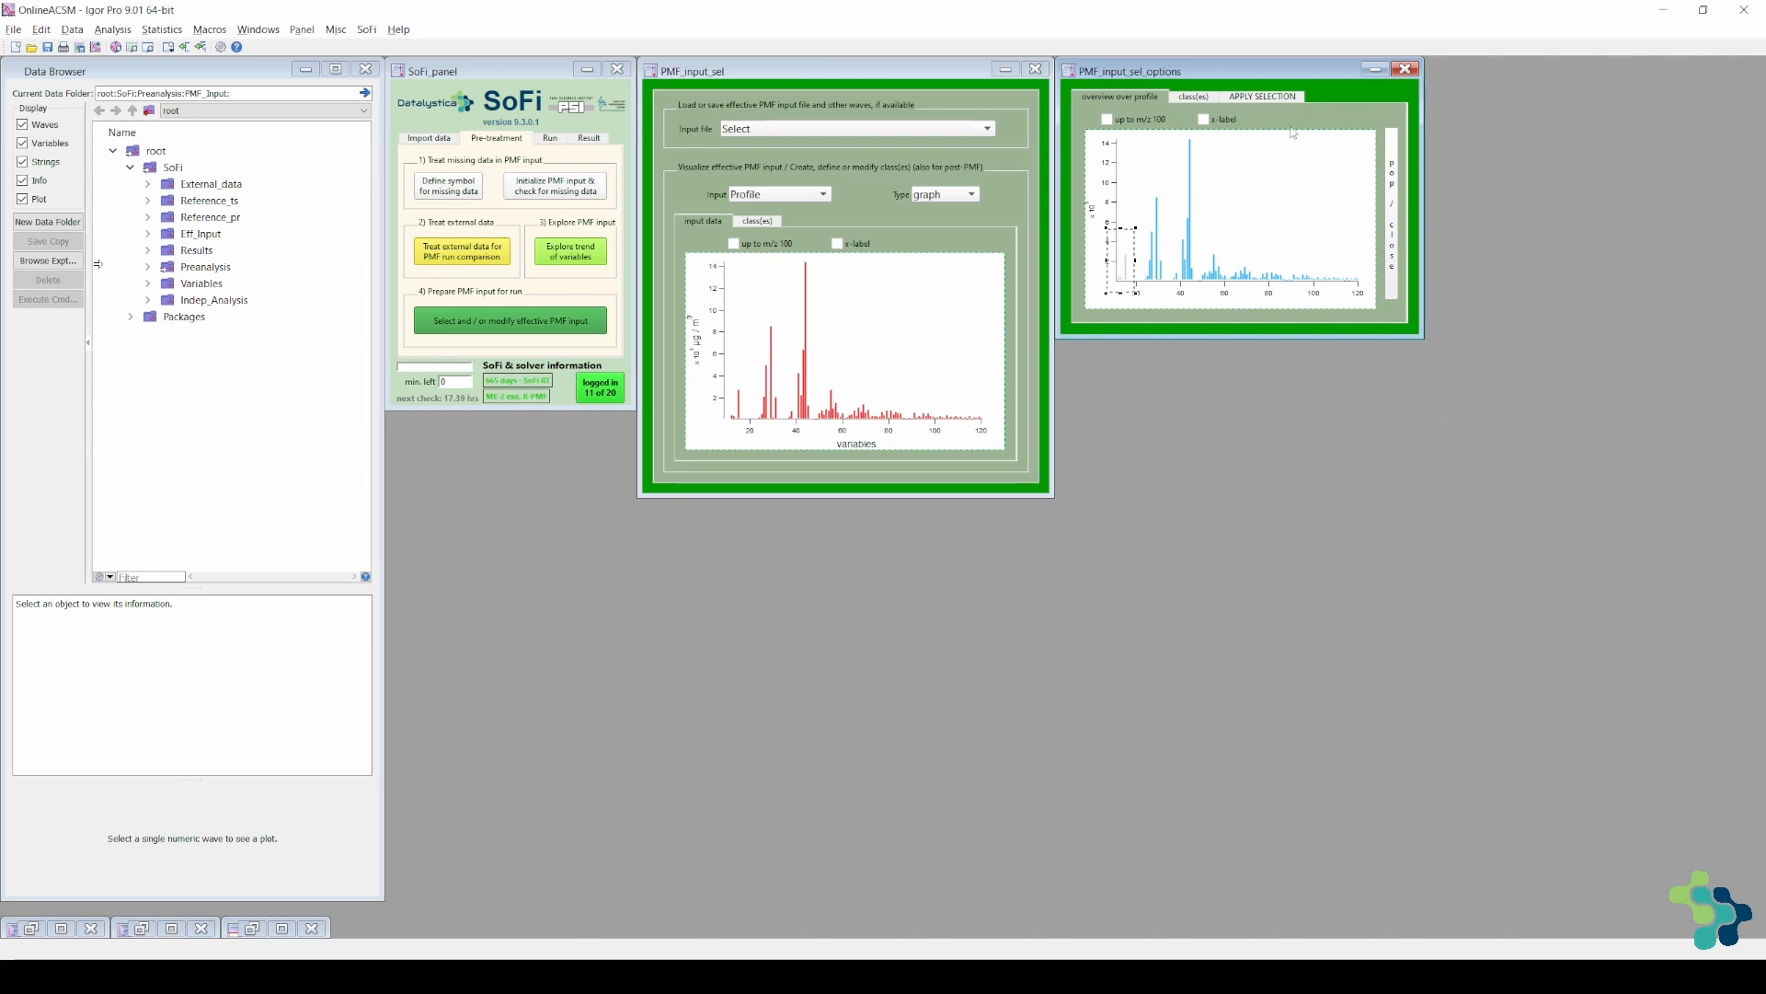
pyautogui.click(1275, 96)
pyautogui.click(1259, 186)
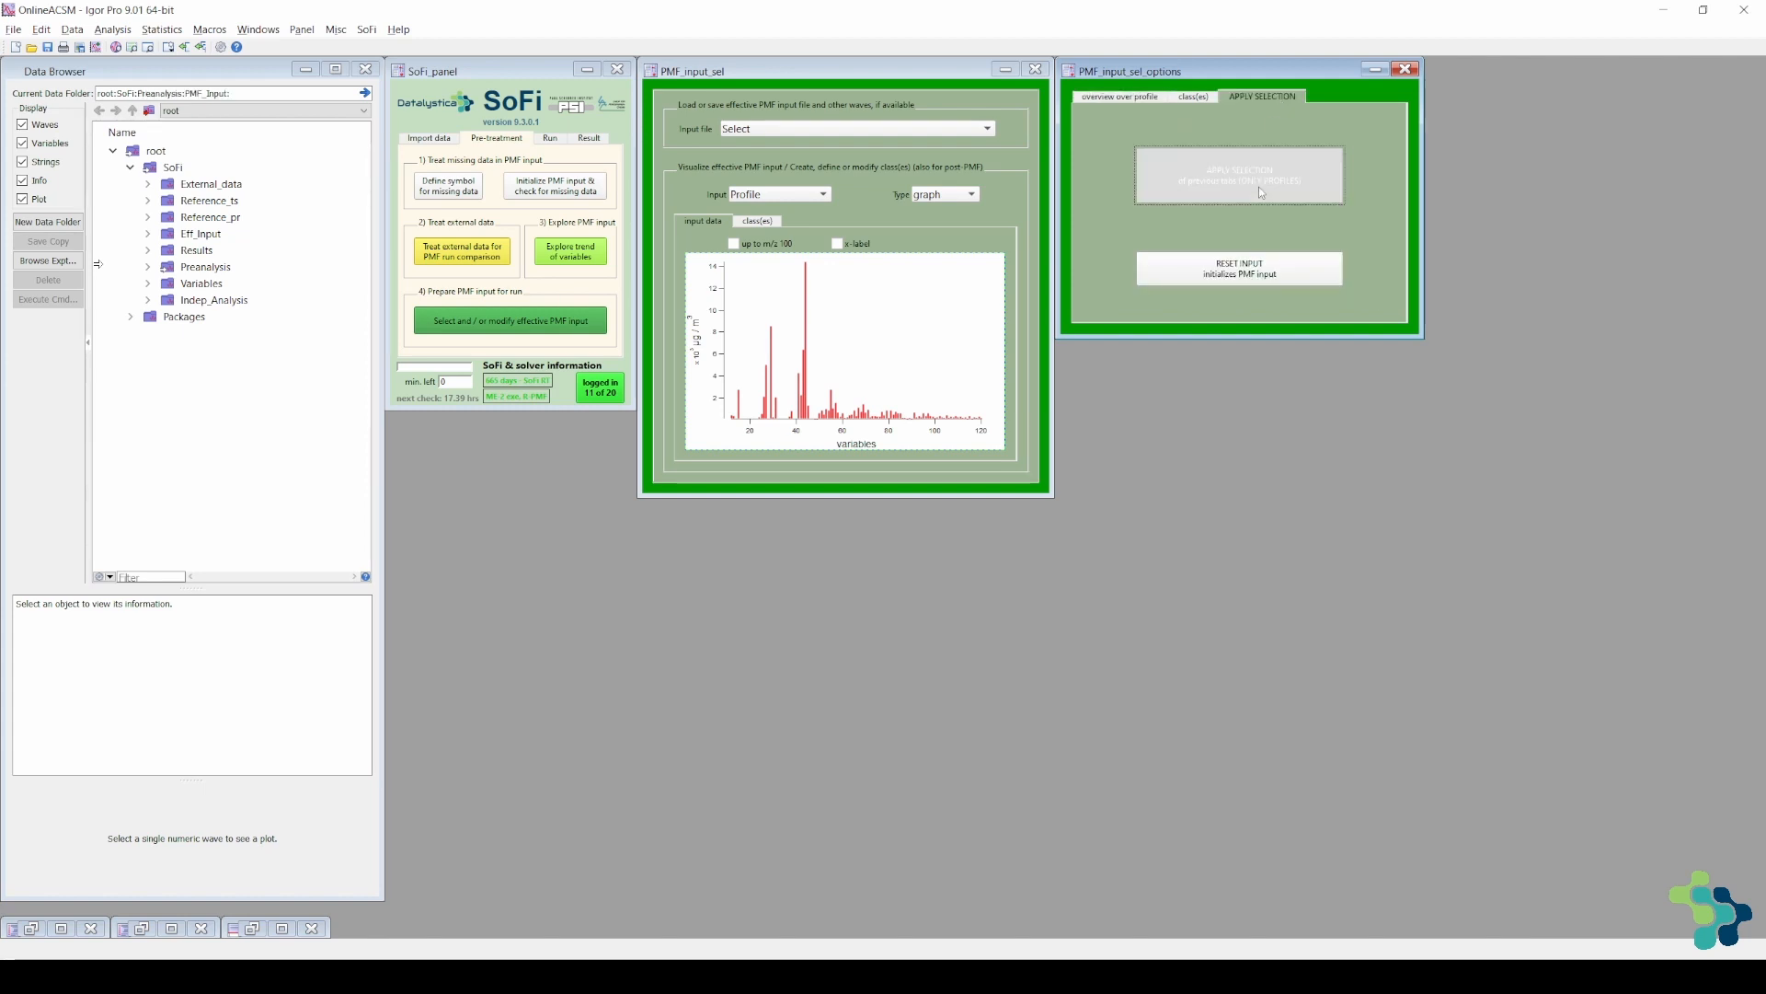
pyautogui.click(773, 534)
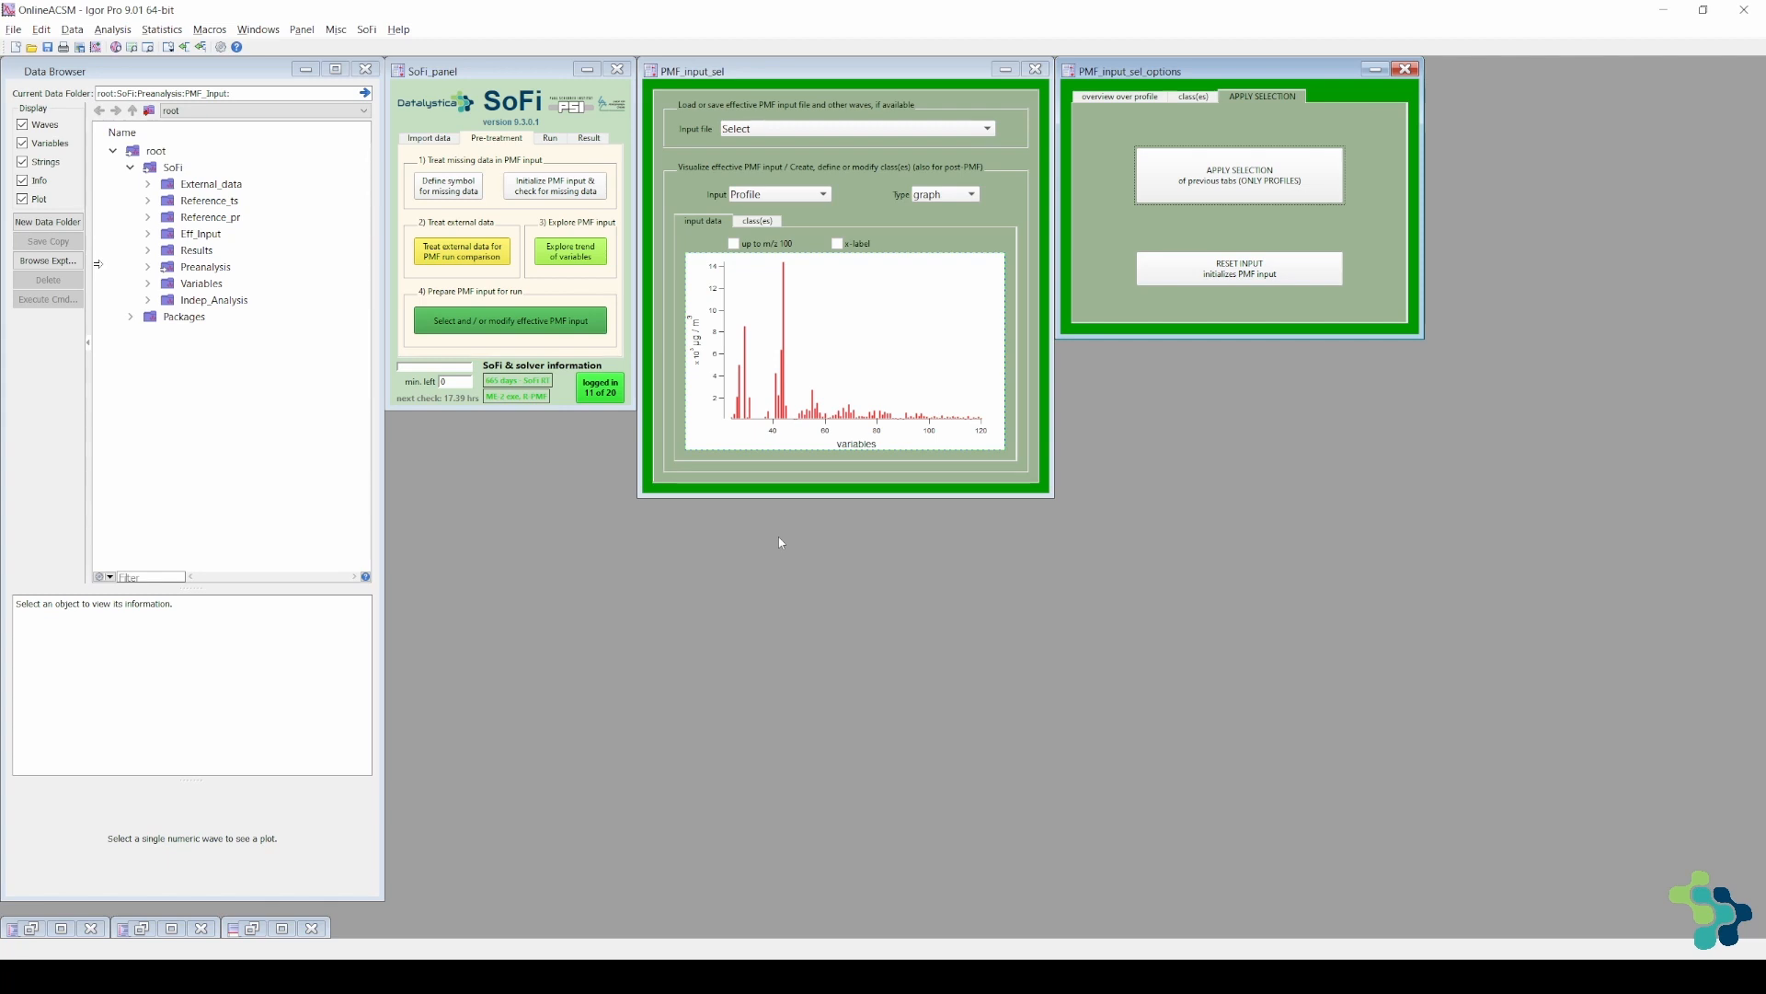
# - Reset the effective PMF input to its initial state and view the load and save options for the input file
pyautogui.click(1227, 272)
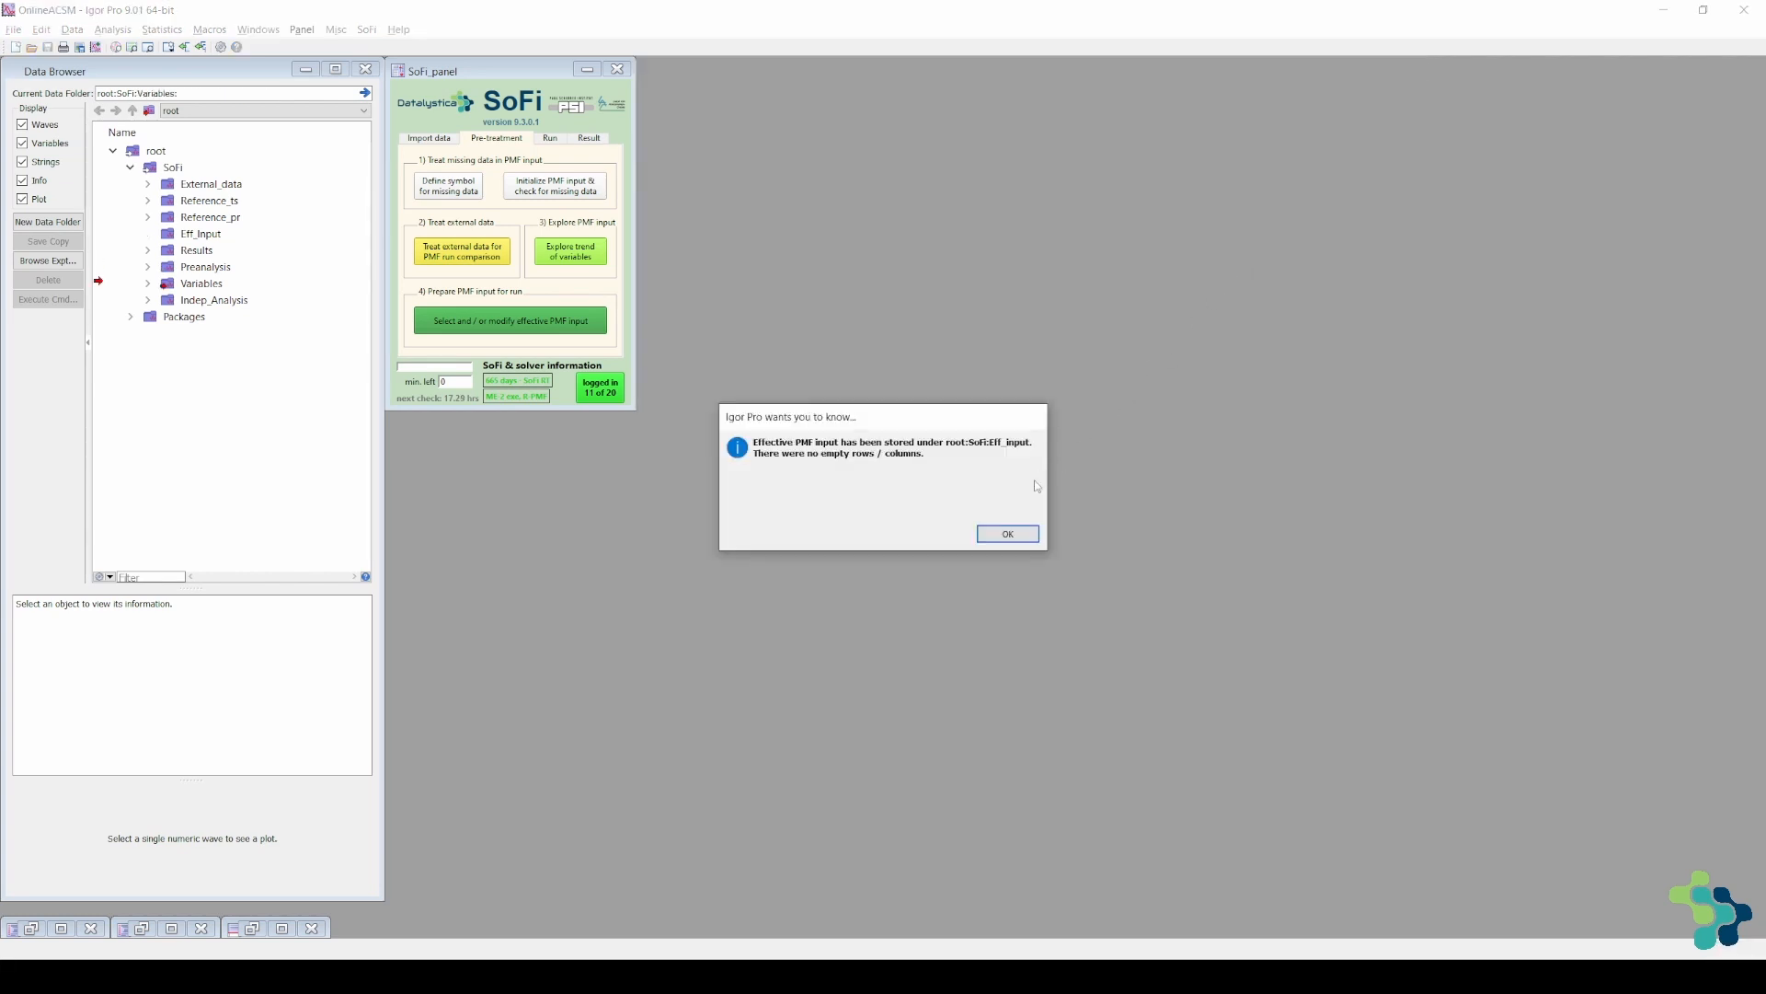
pyautogui.click(1001, 535)
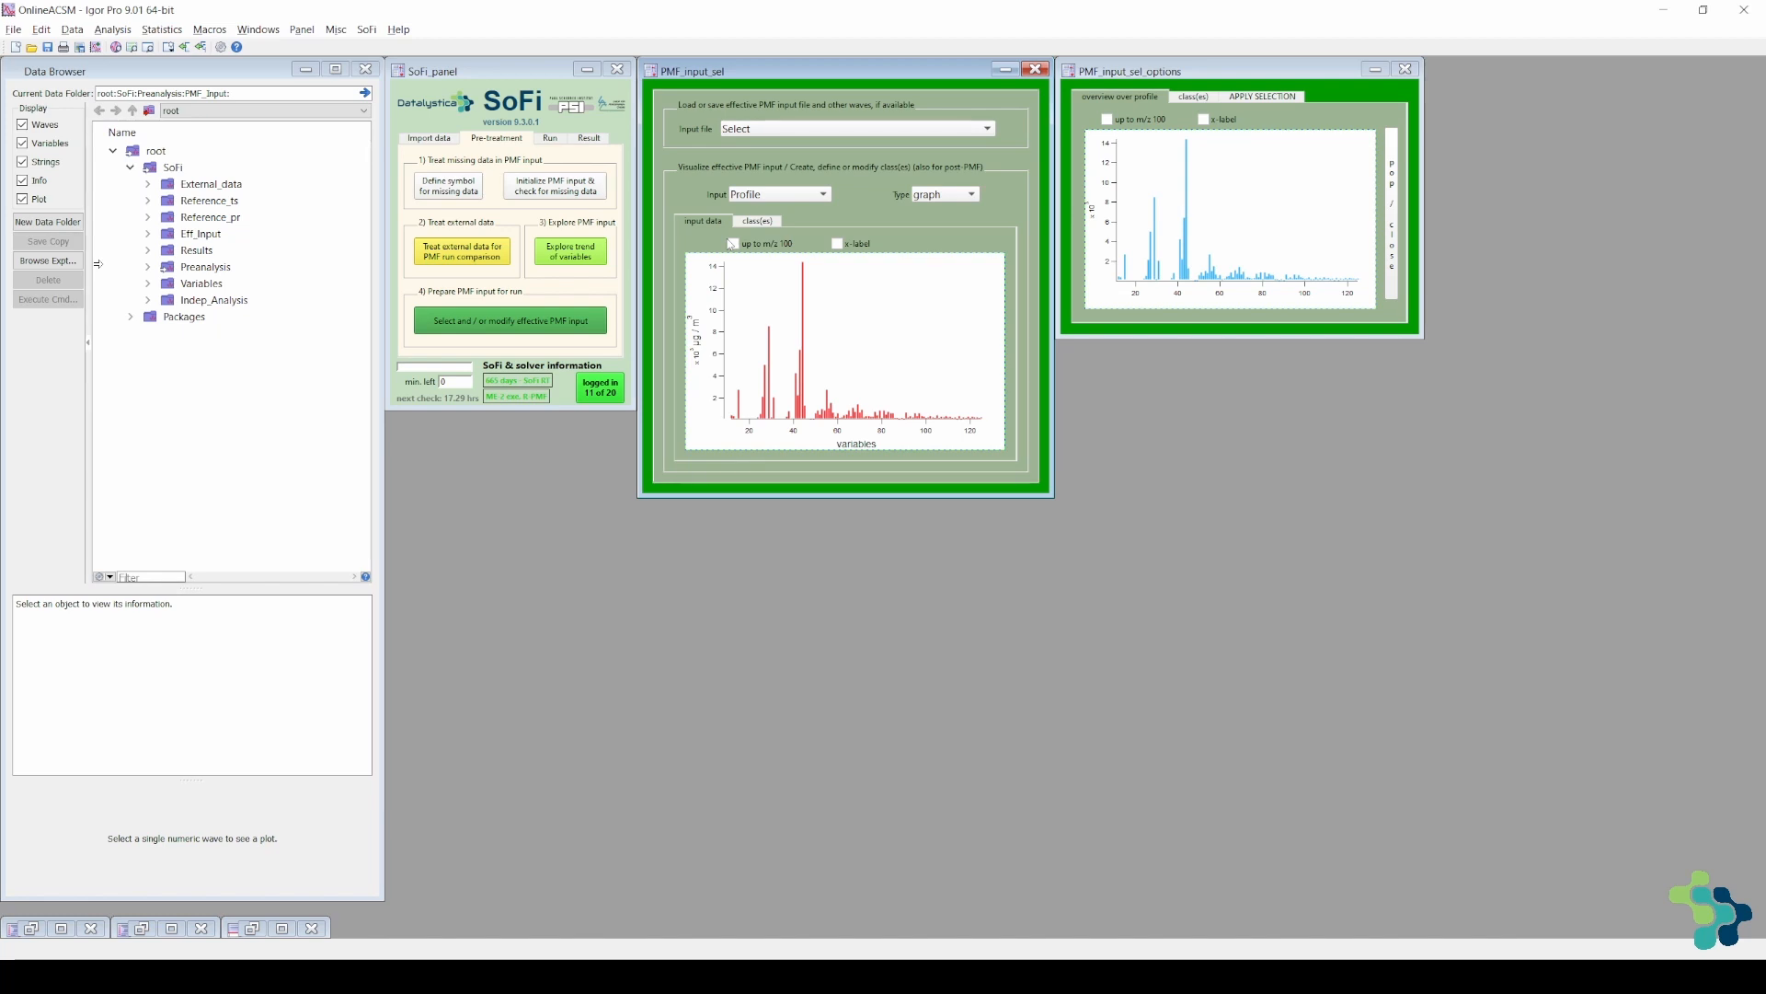
pyautogui.click(924, 130)
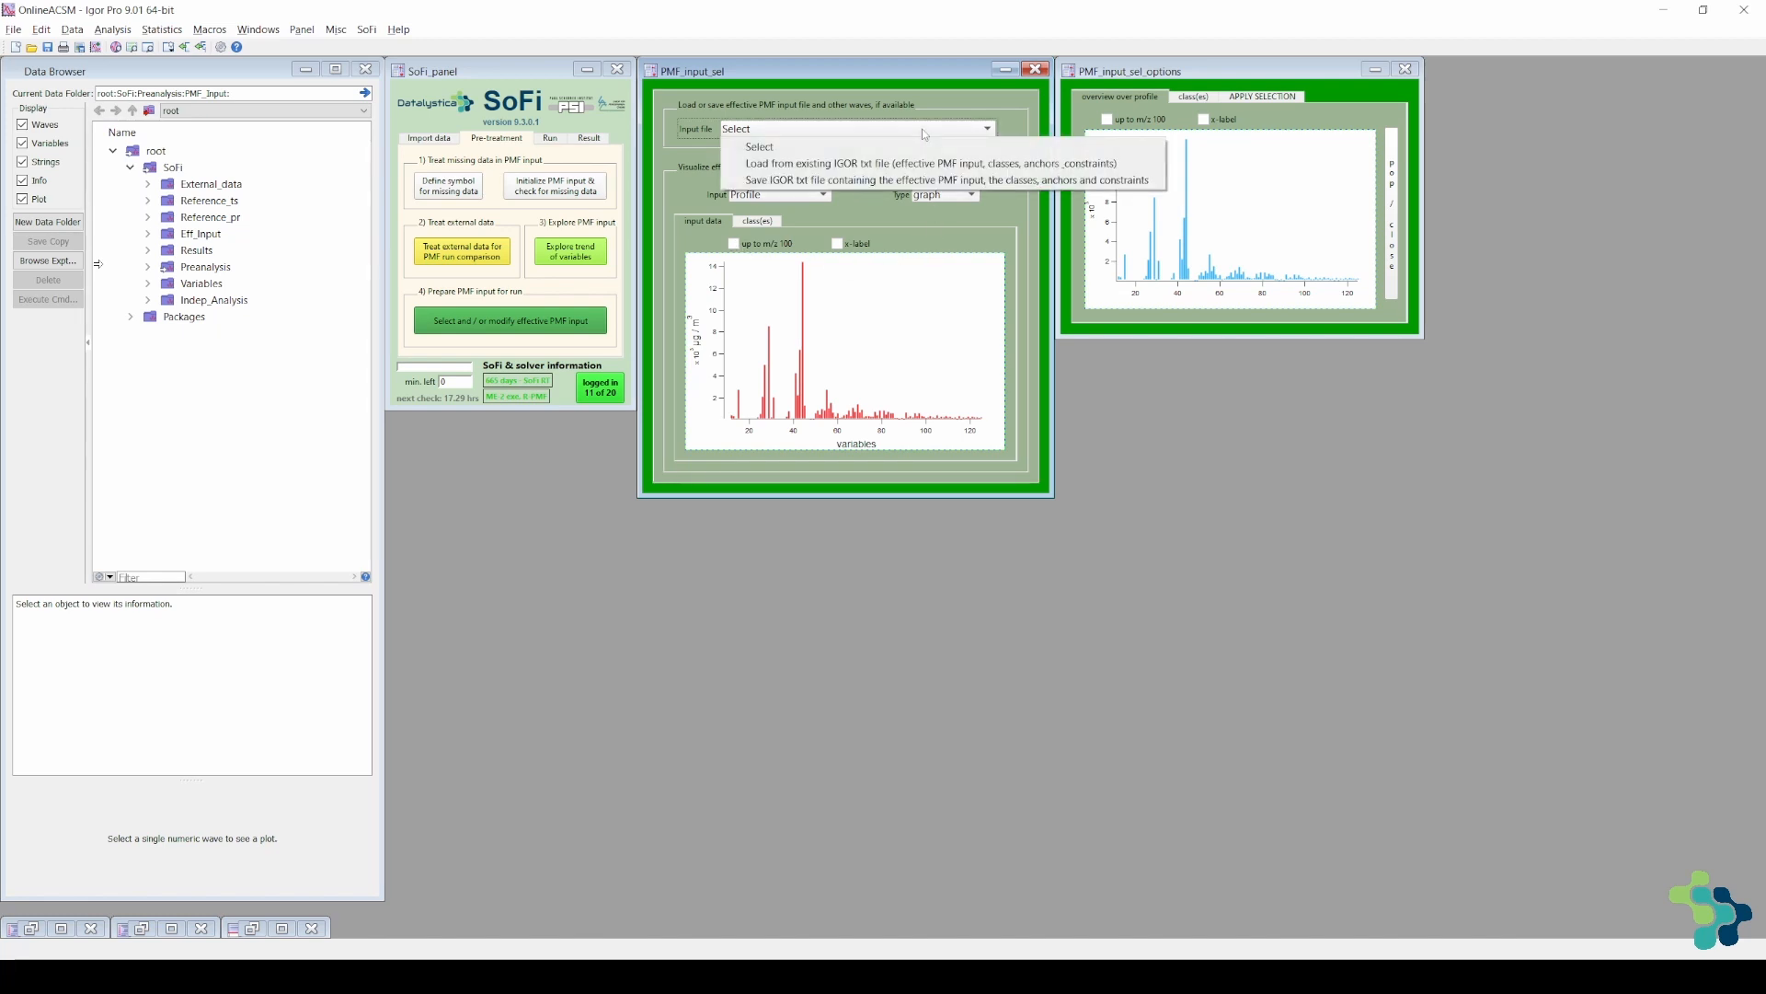
pyautogui.click(947, 121)
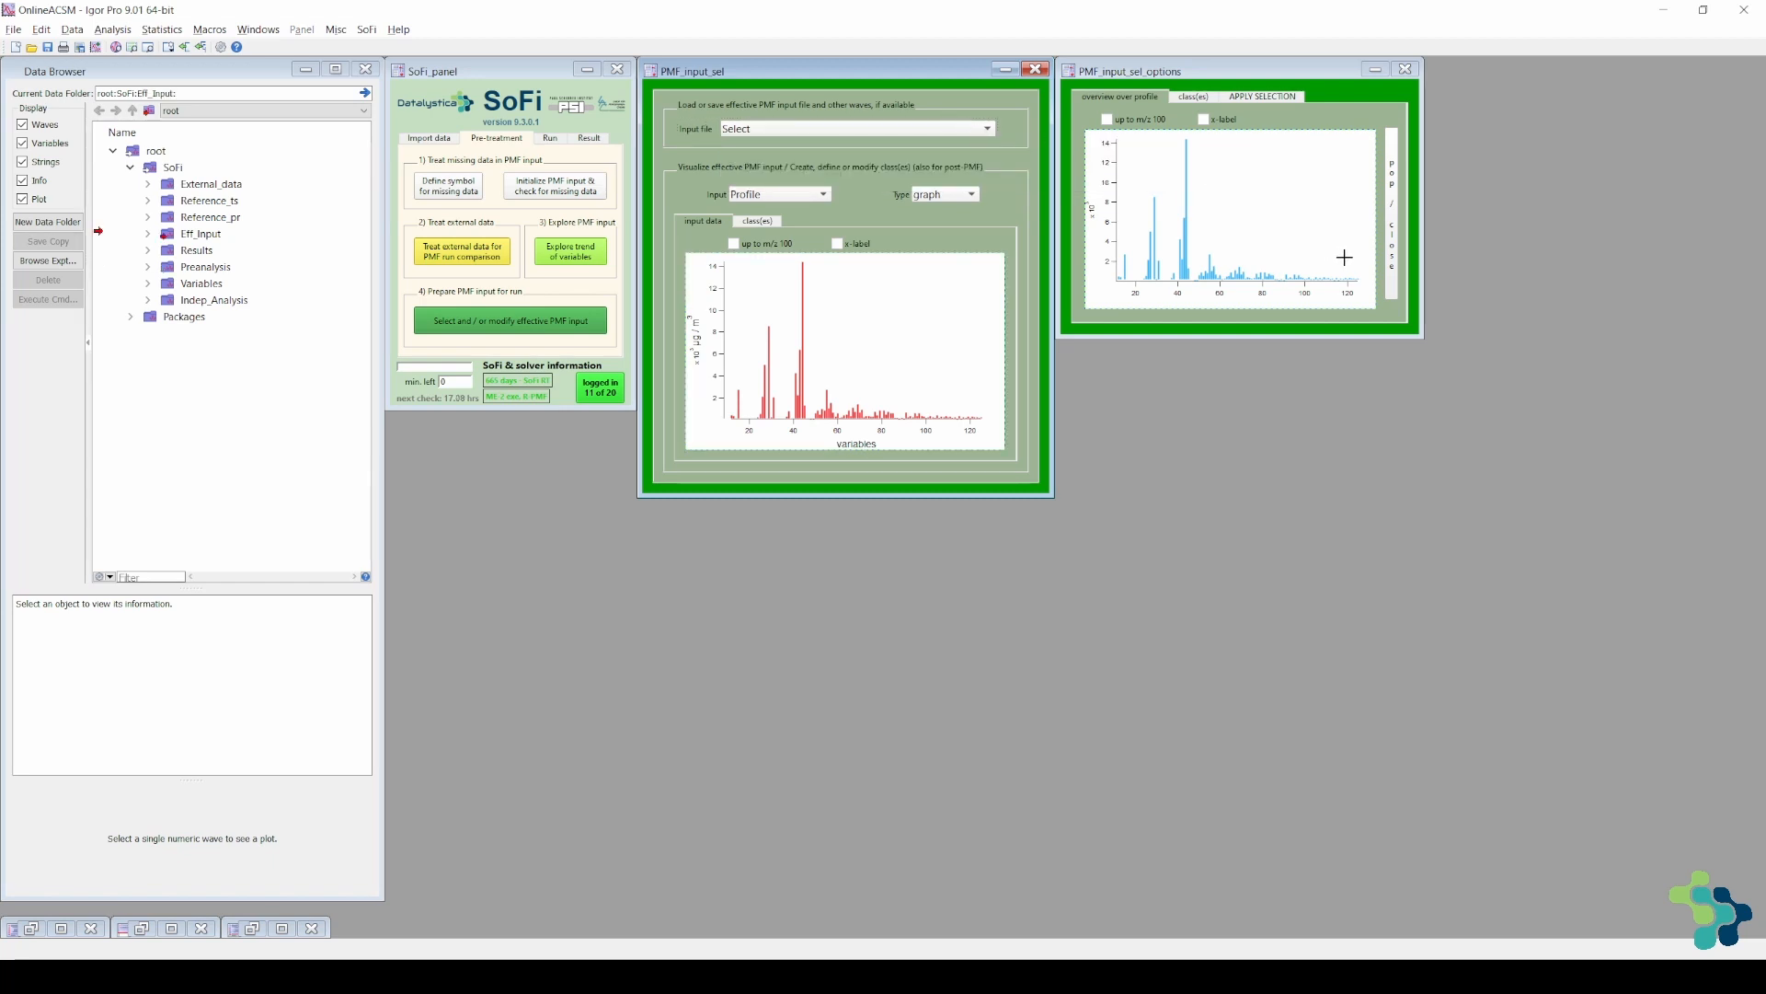
# - Unselect the last variables above about m/z 120 in the small profile overview, then apply and confirm their blacklisting
pyautogui.moveTo(1348, 264); pyautogui.dragTo(1362, 286)
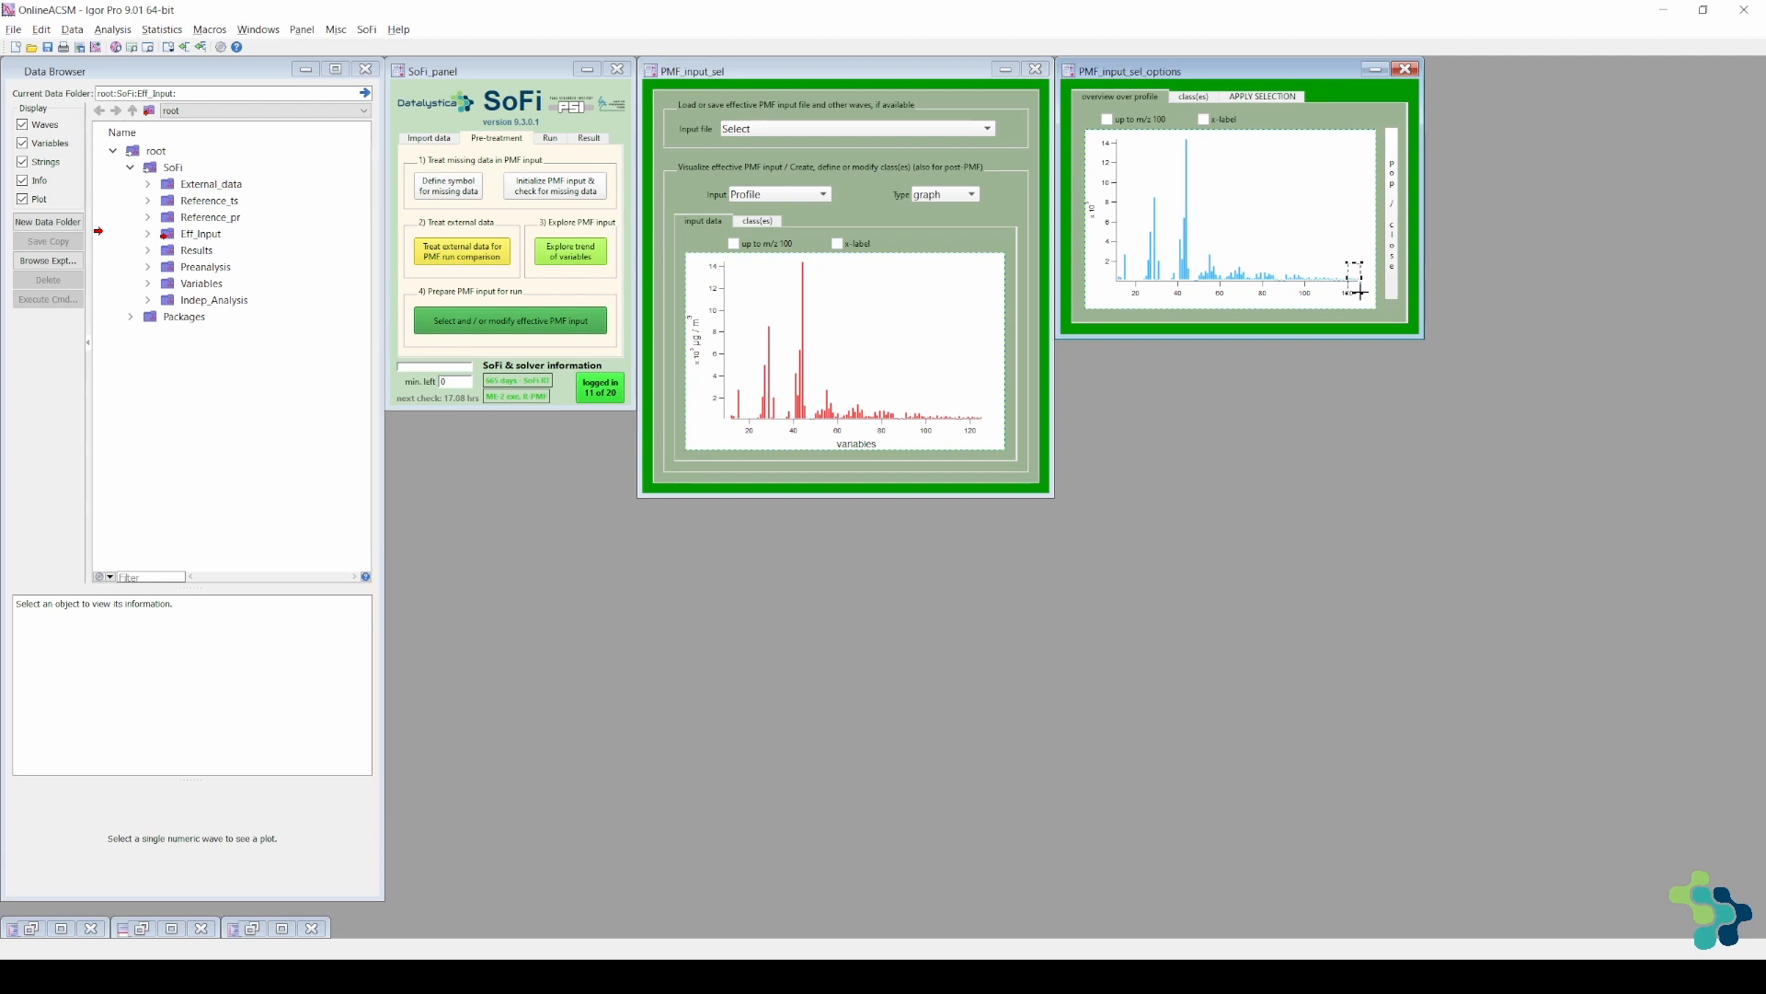
pyautogui.click(1355, 284)
pyautogui.moveTo(1412, 405)
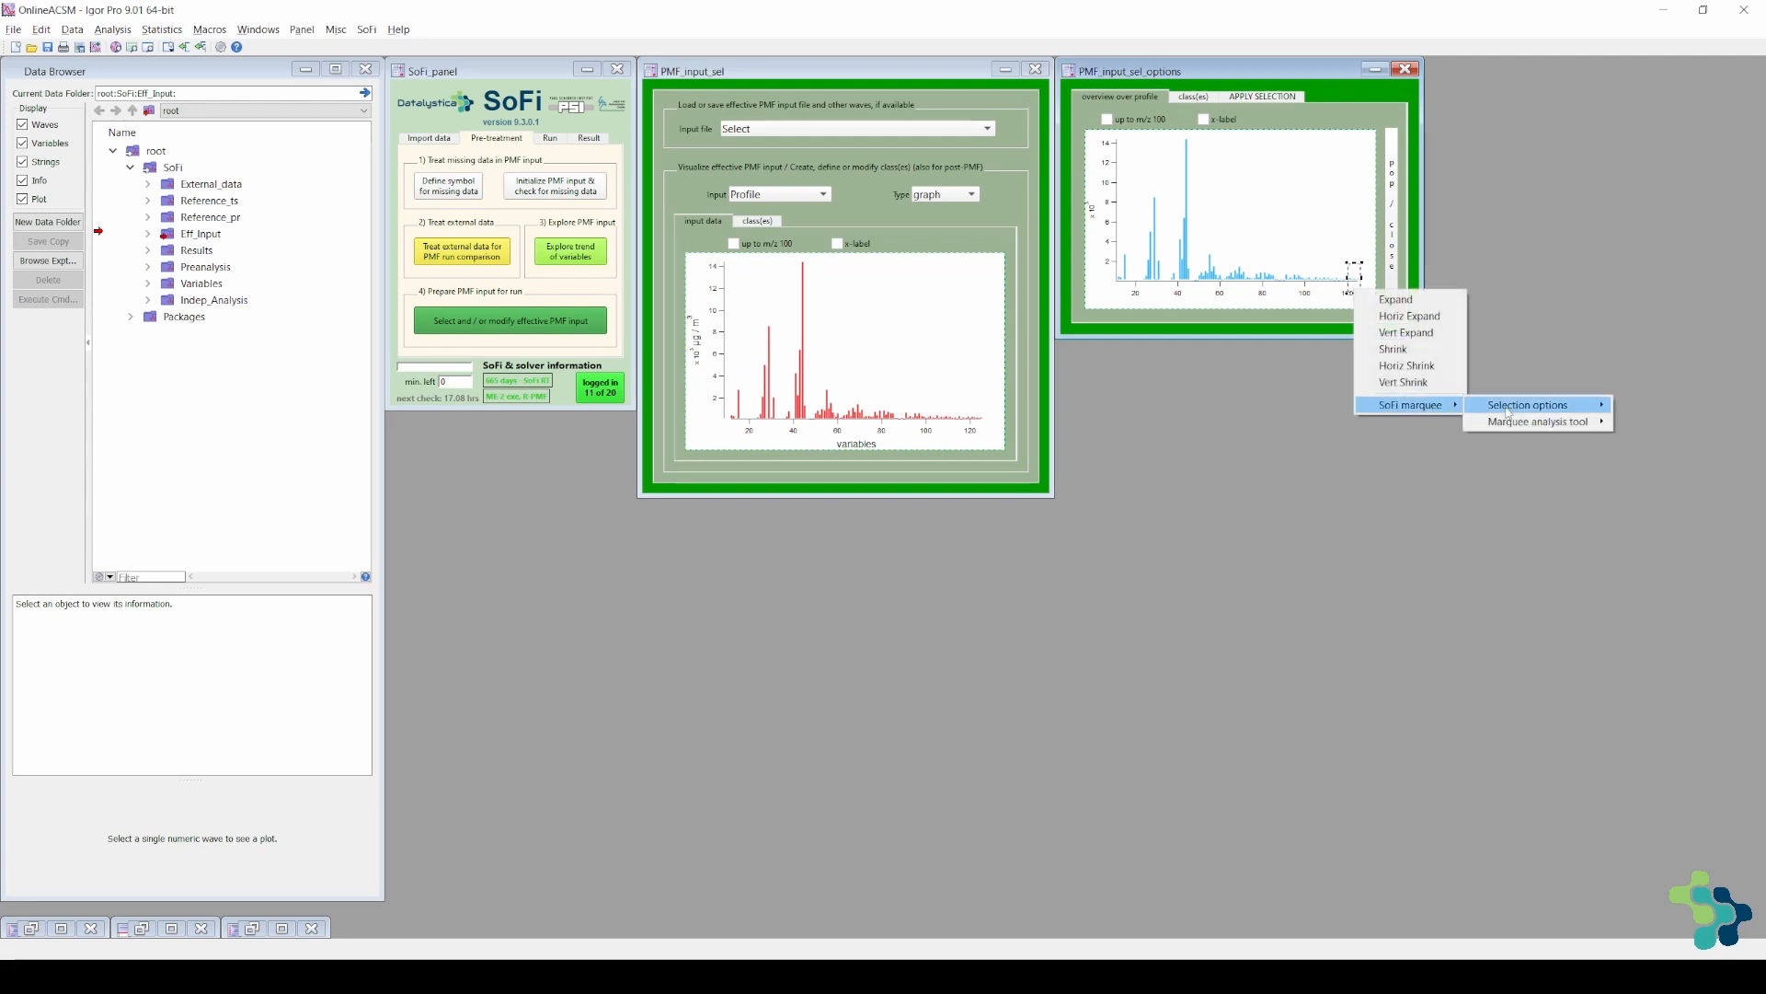
pyautogui.moveTo(1532, 404)
pyautogui.click(1653, 422)
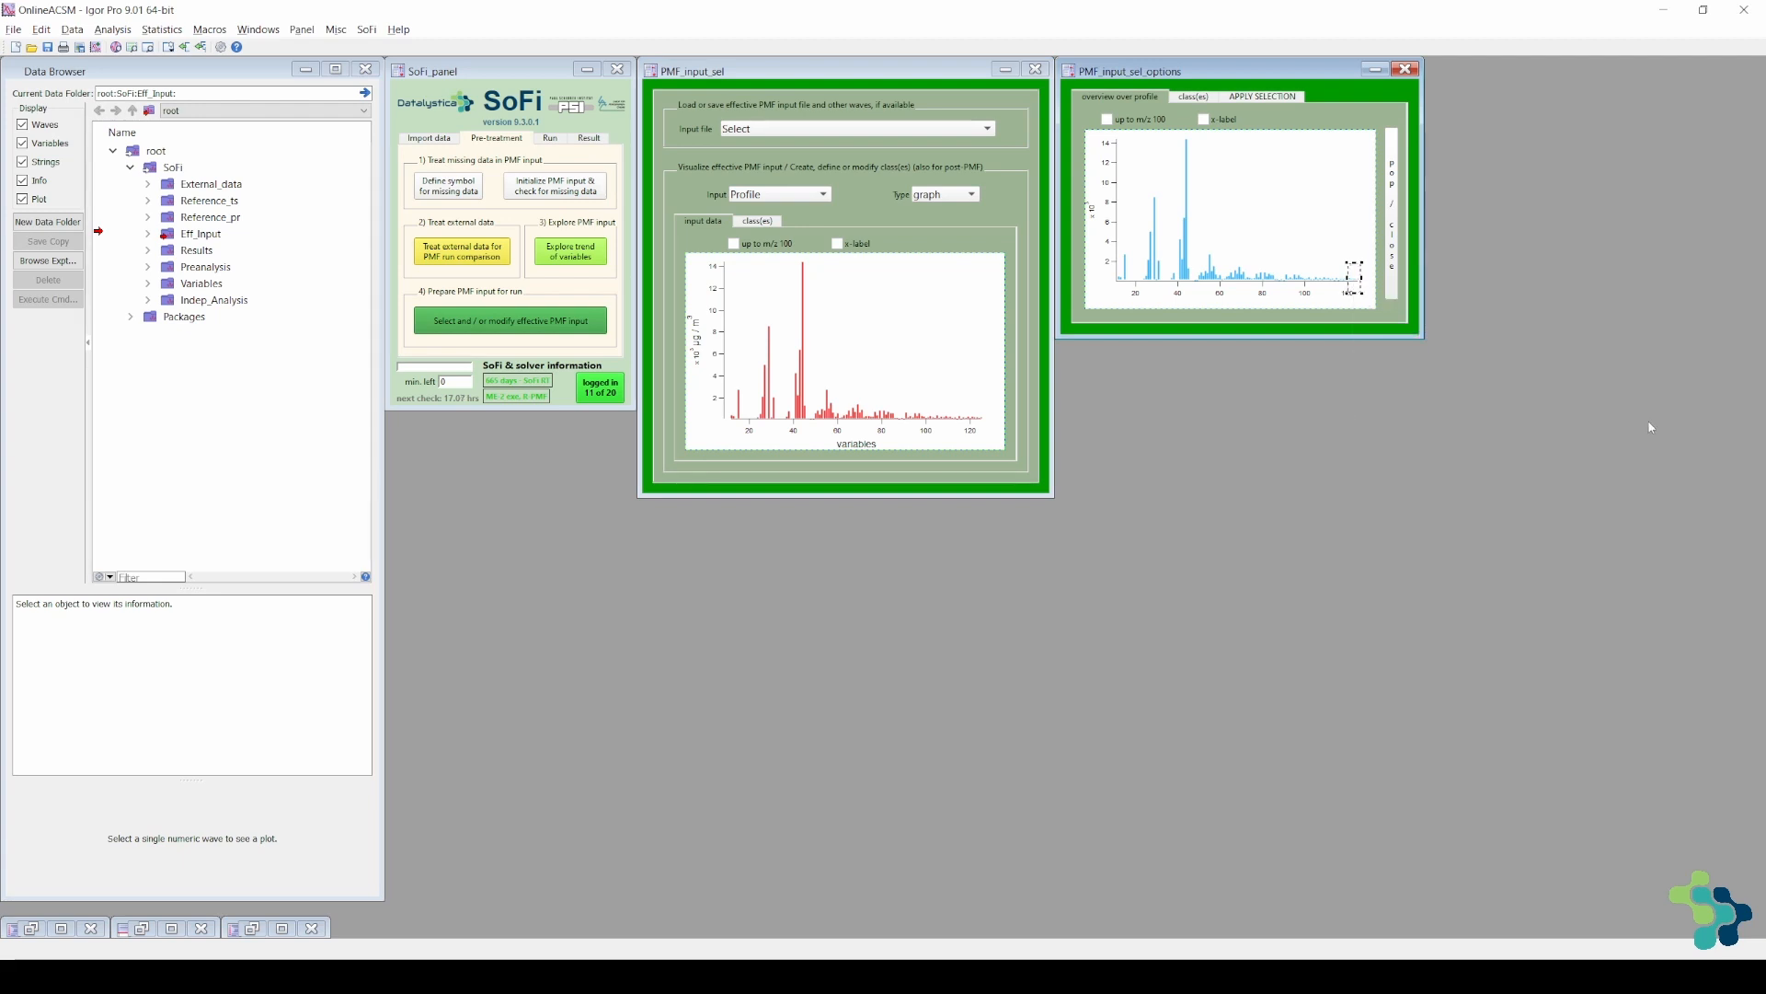
pyautogui.click(1291, 97)
pyautogui.click(1322, 199)
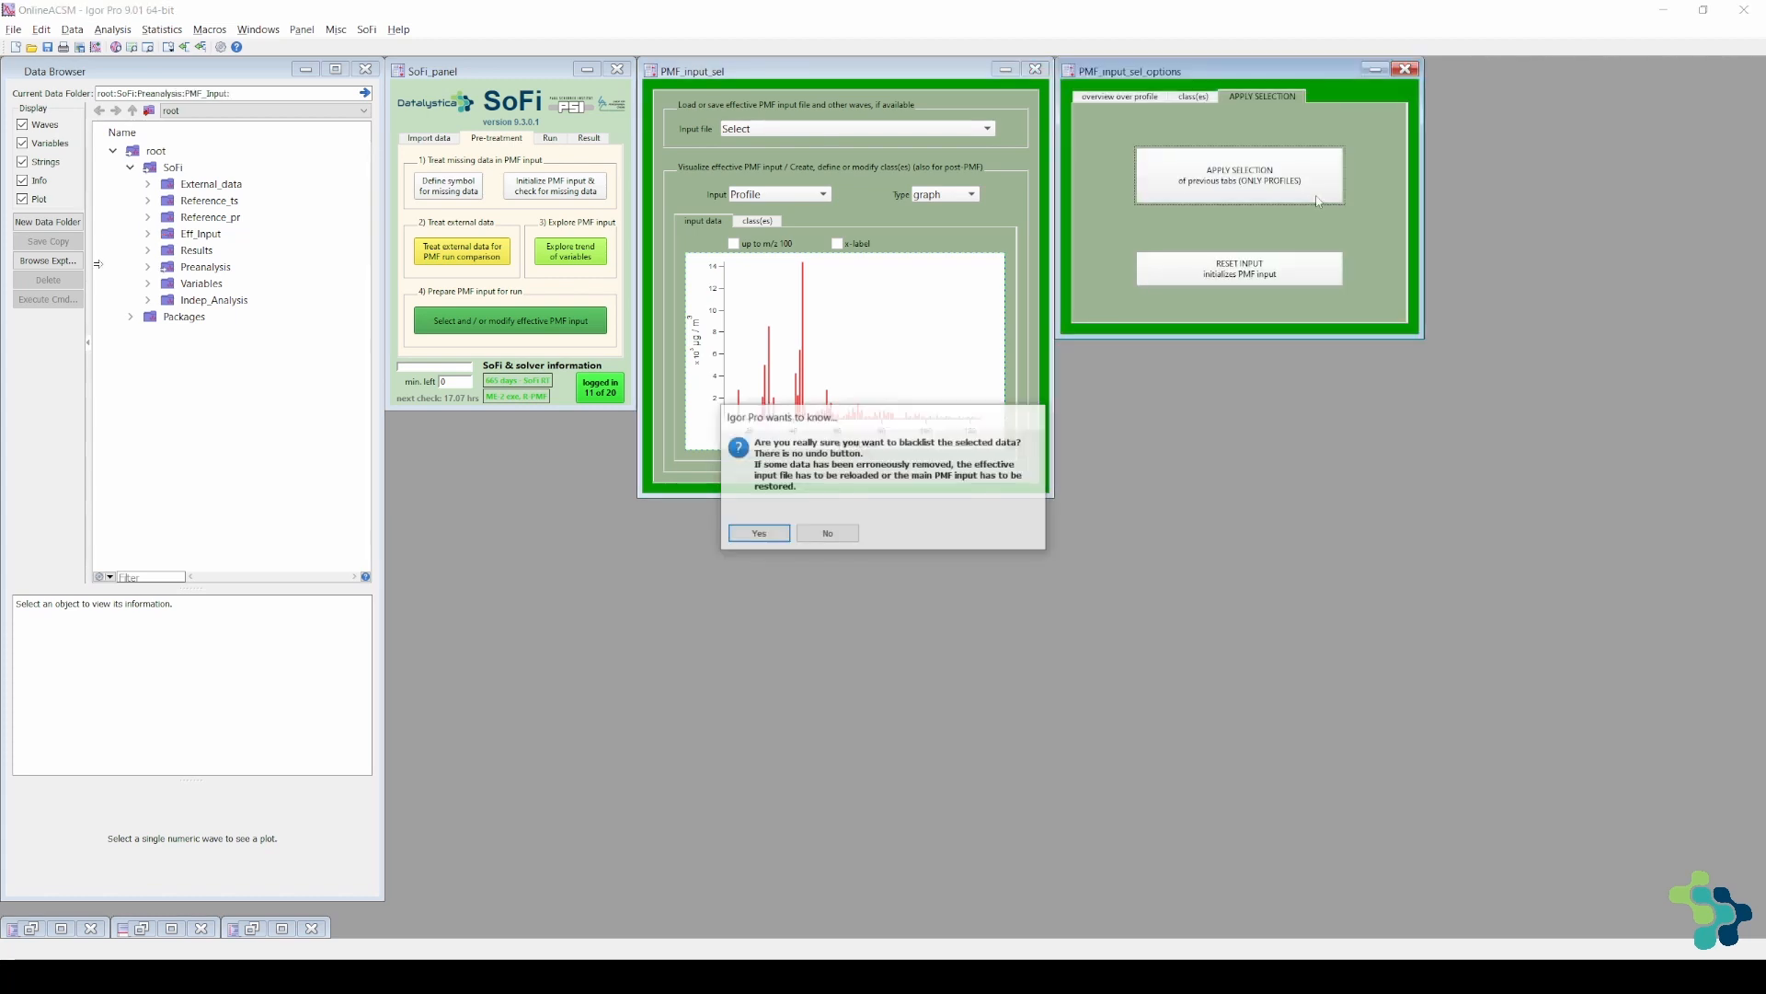
pyautogui.click(779, 534)
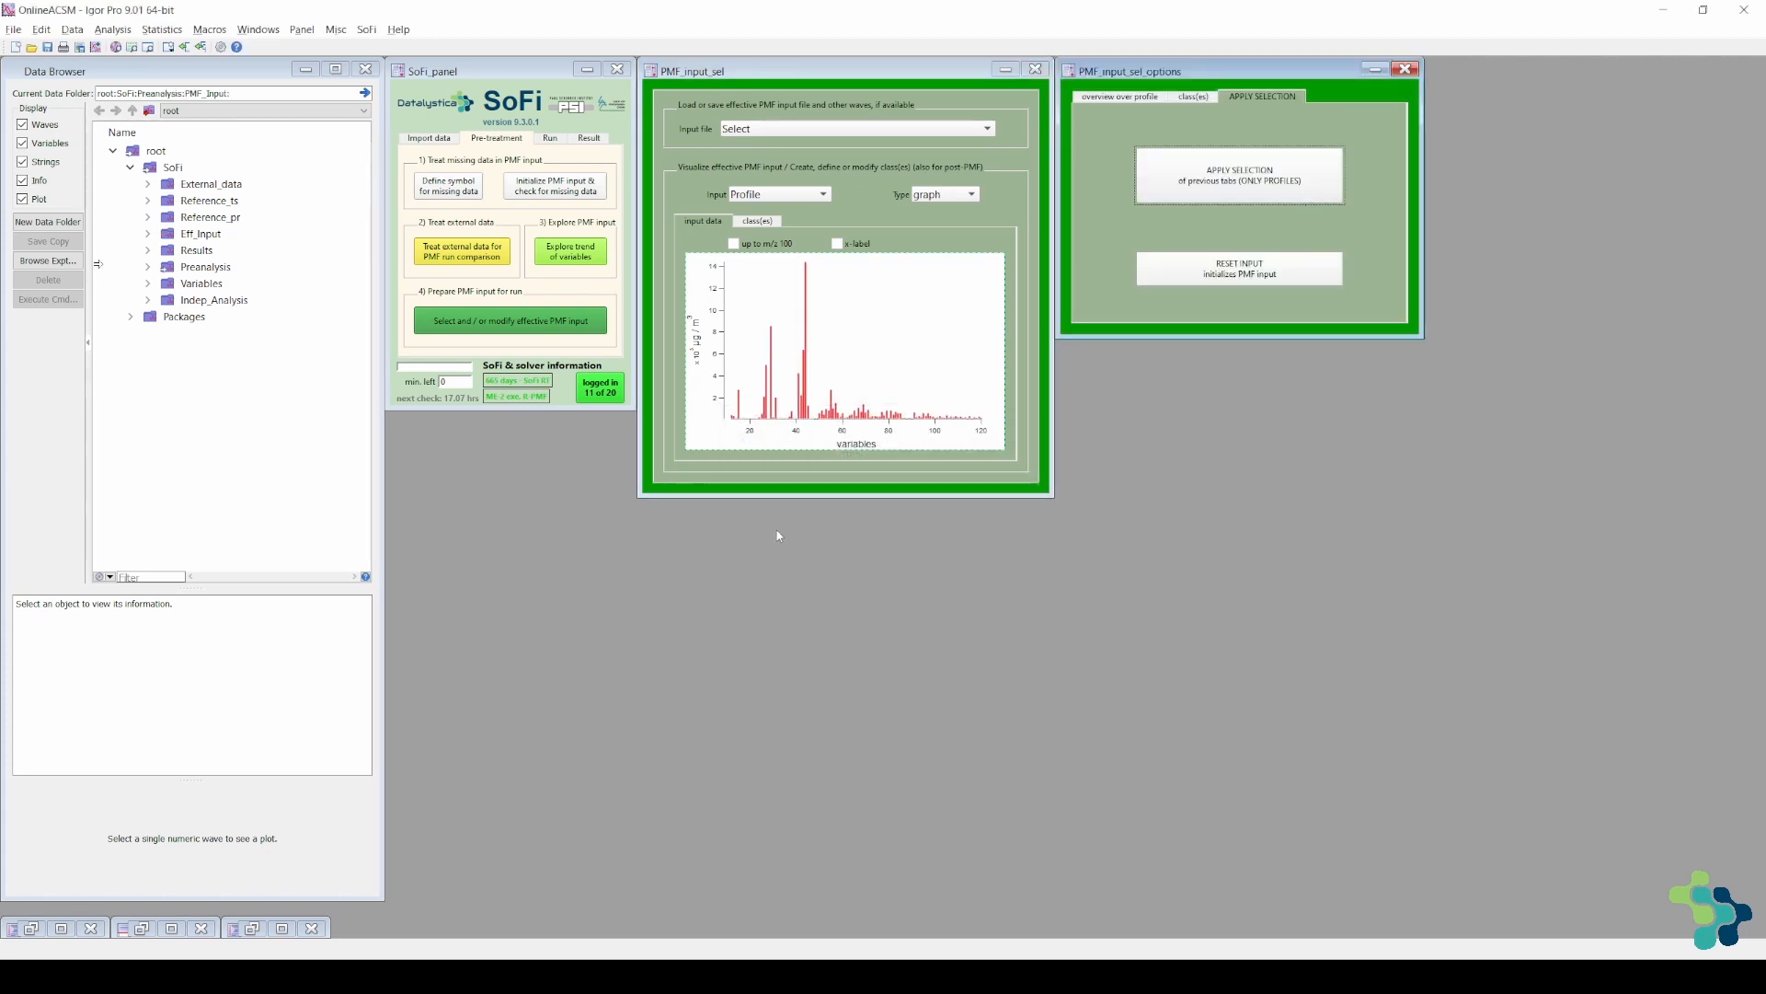
# - Save the effective PMF input, classes, anchors and constraints as the IGOR text file pr_blacklisted.itx in the SoFi folder
pyautogui.click(855, 129)
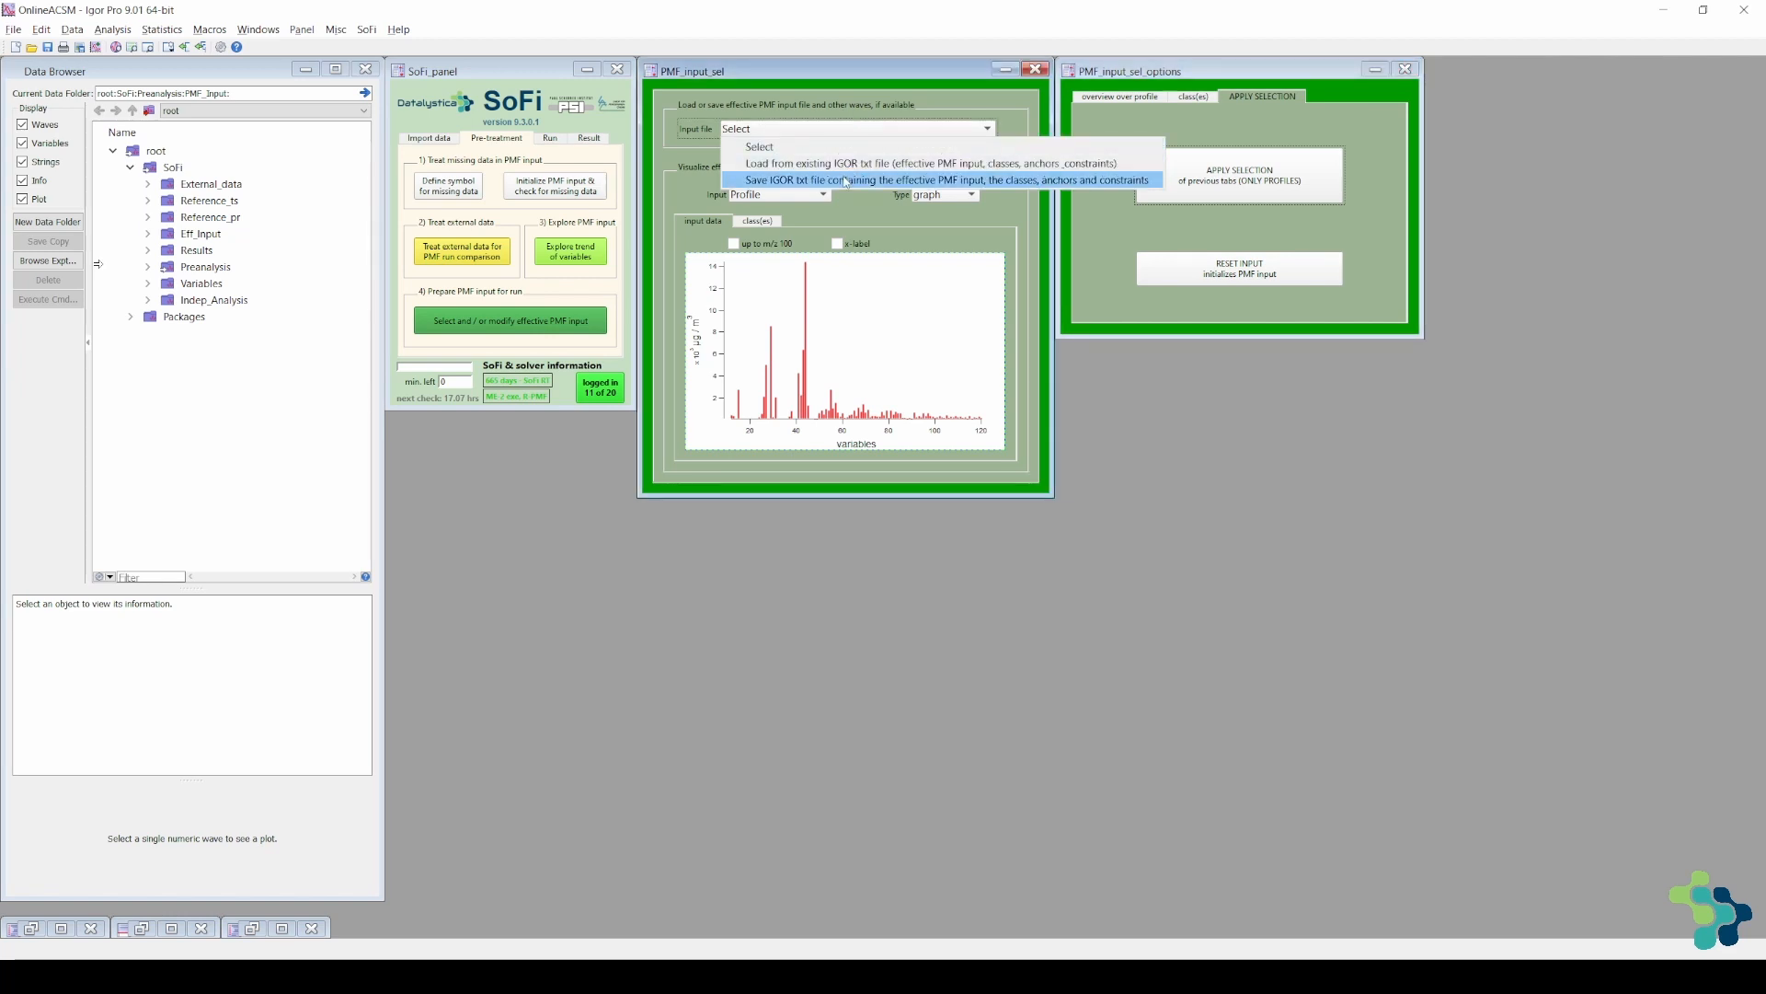
pyautogui.click(846, 180)
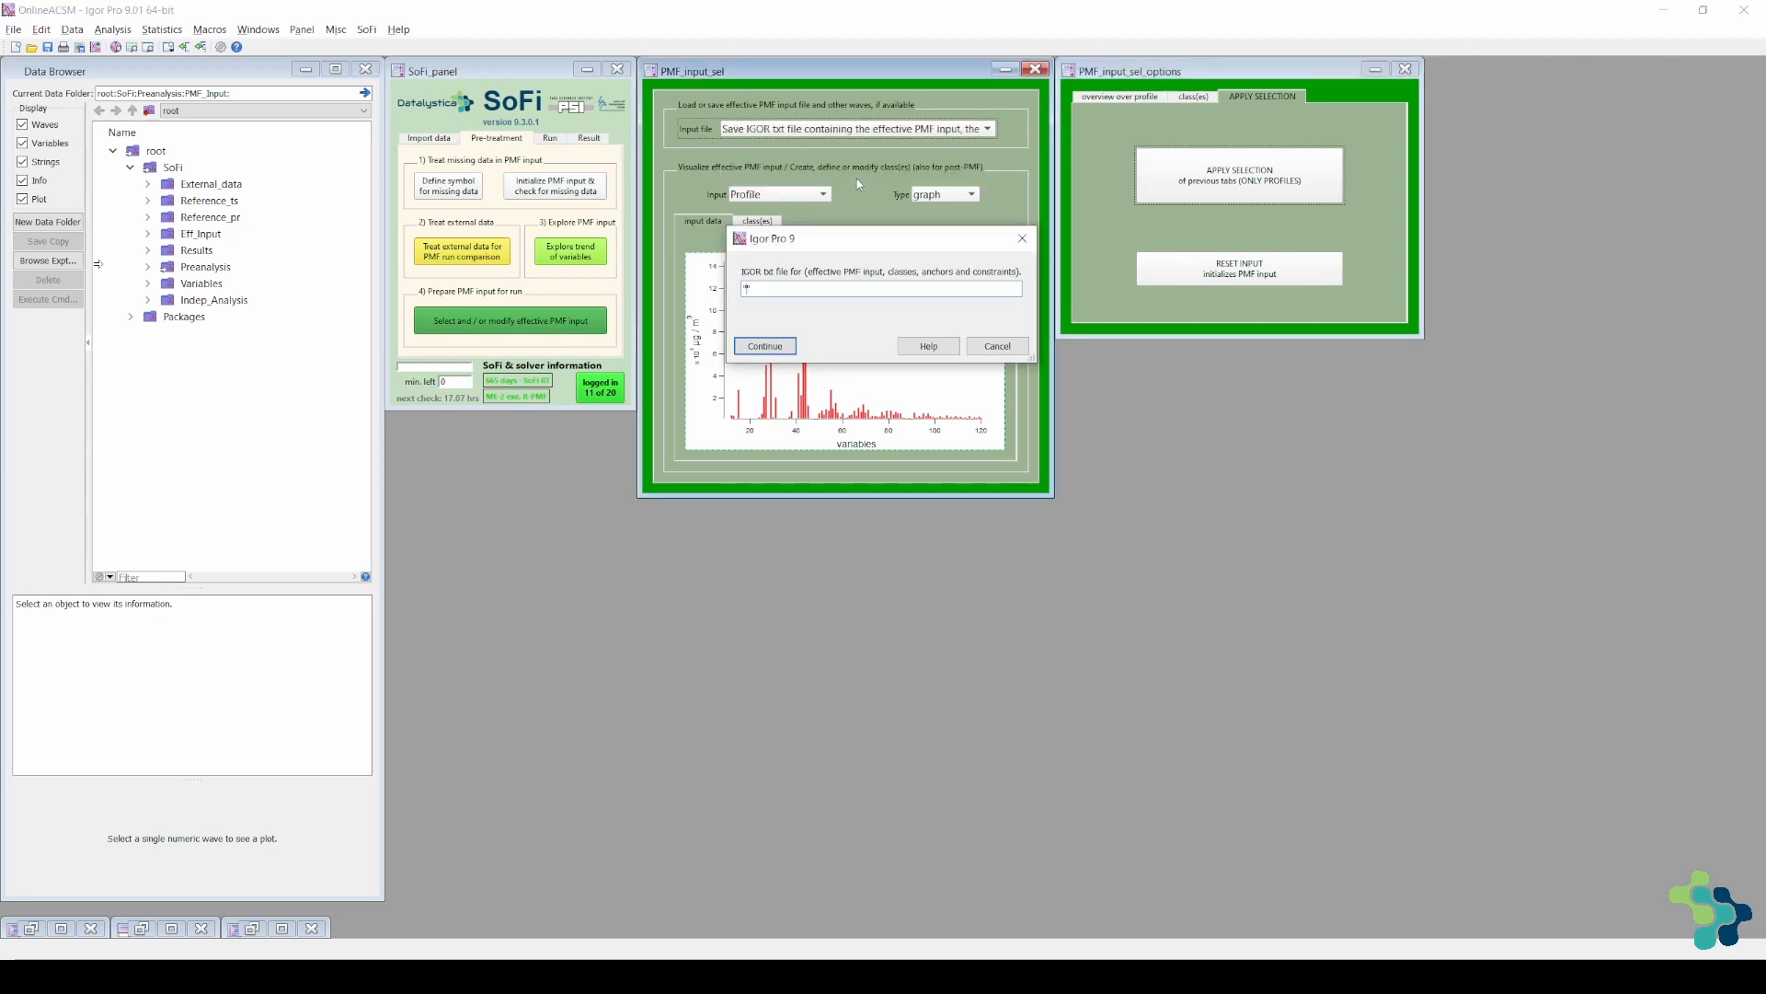
pyautogui.write('"pr_blac')
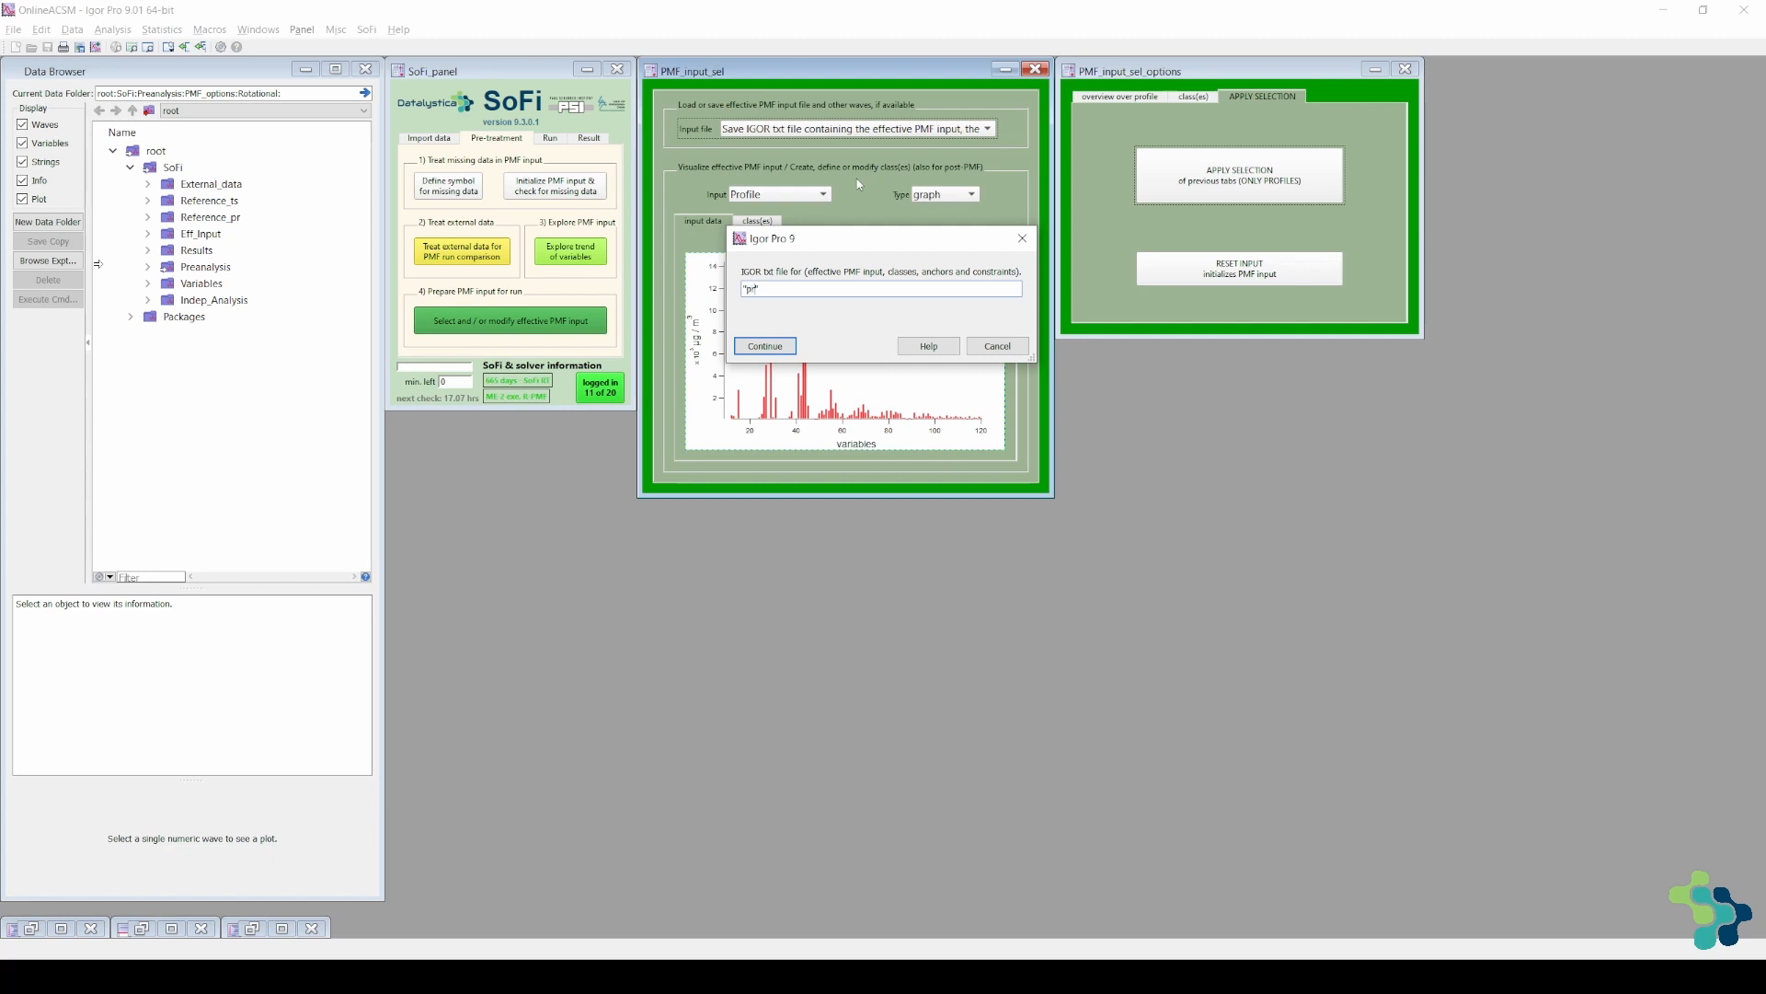
pyautogui.write('klisted"')
pyautogui.click(771, 349)
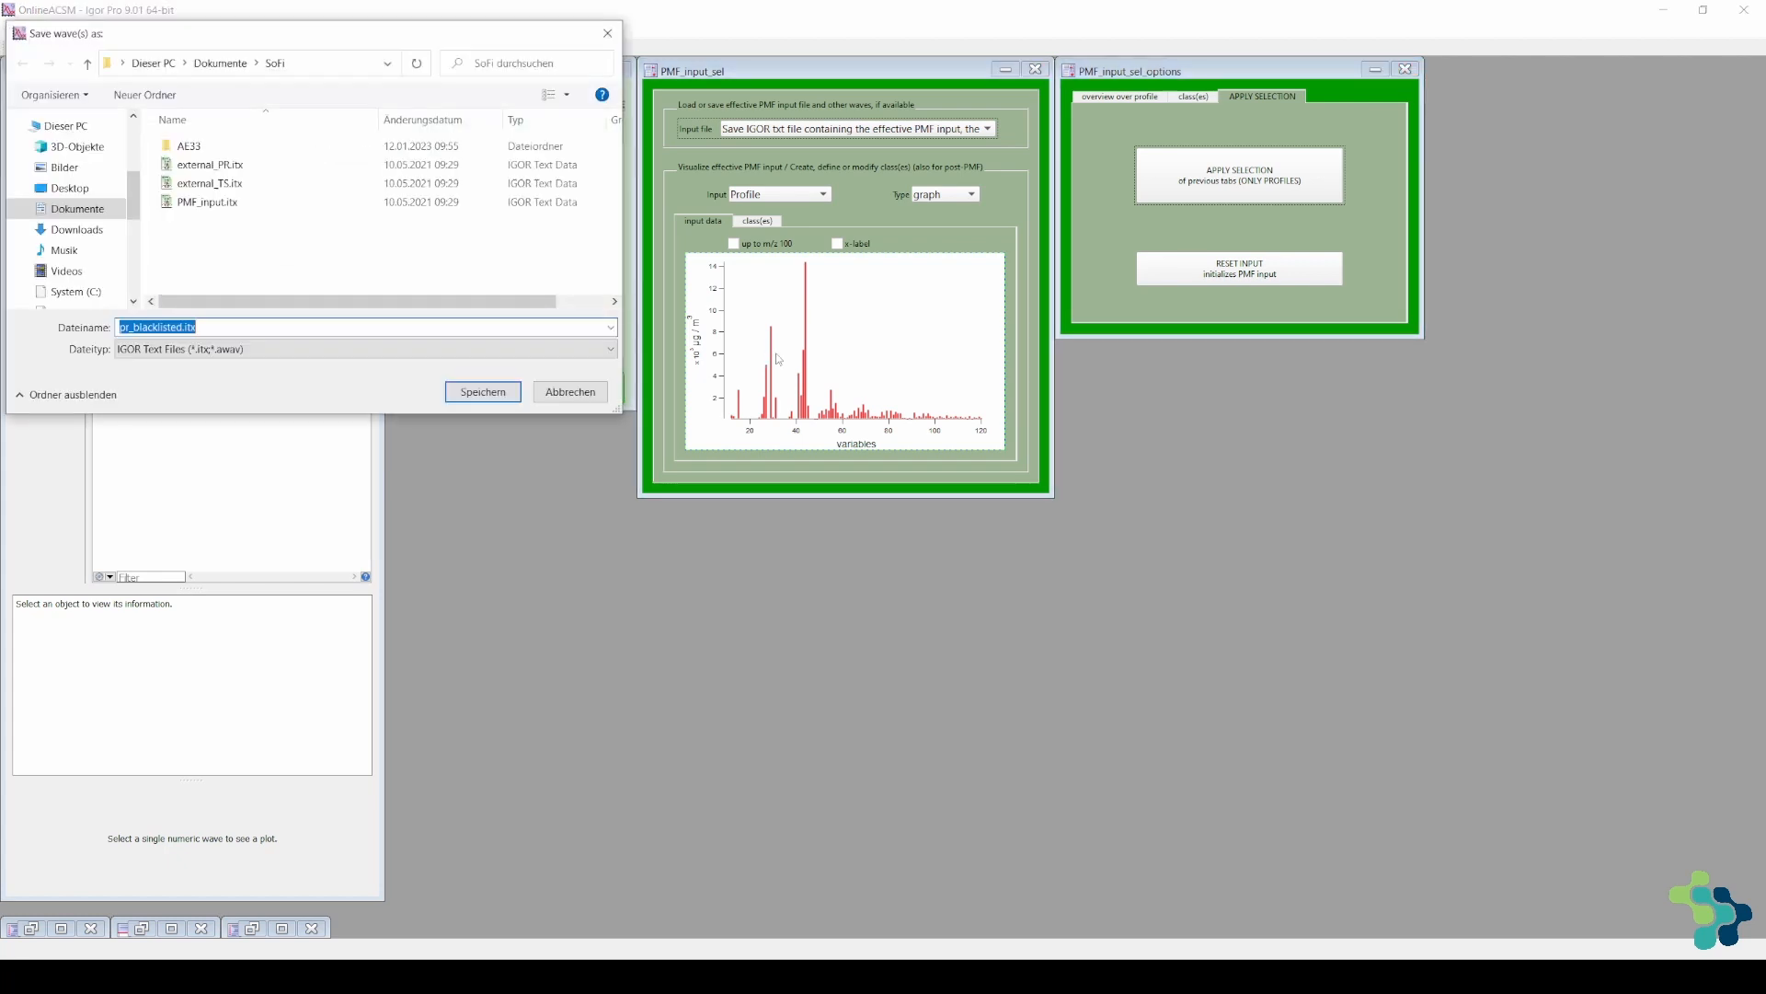
pyautogui.click(498, 393)
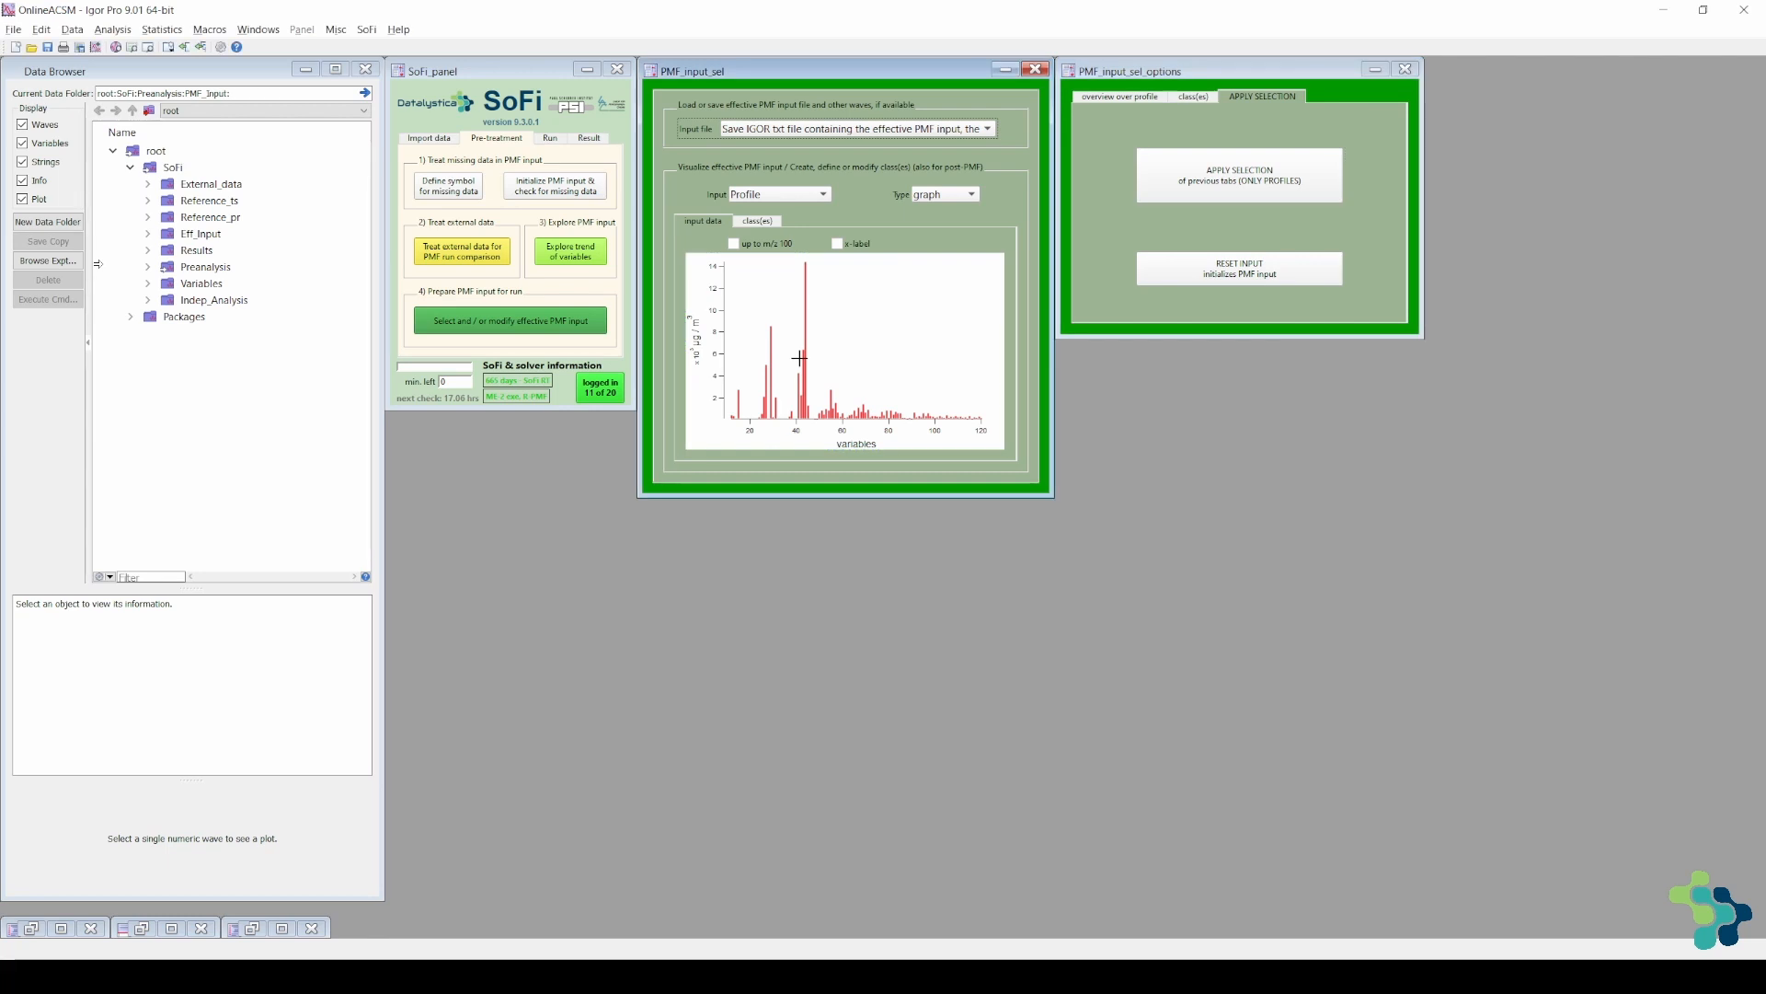
# - Switch the PMF input to time series and restrict the month selection to June, July and August
pyautogui.click(781, 197)
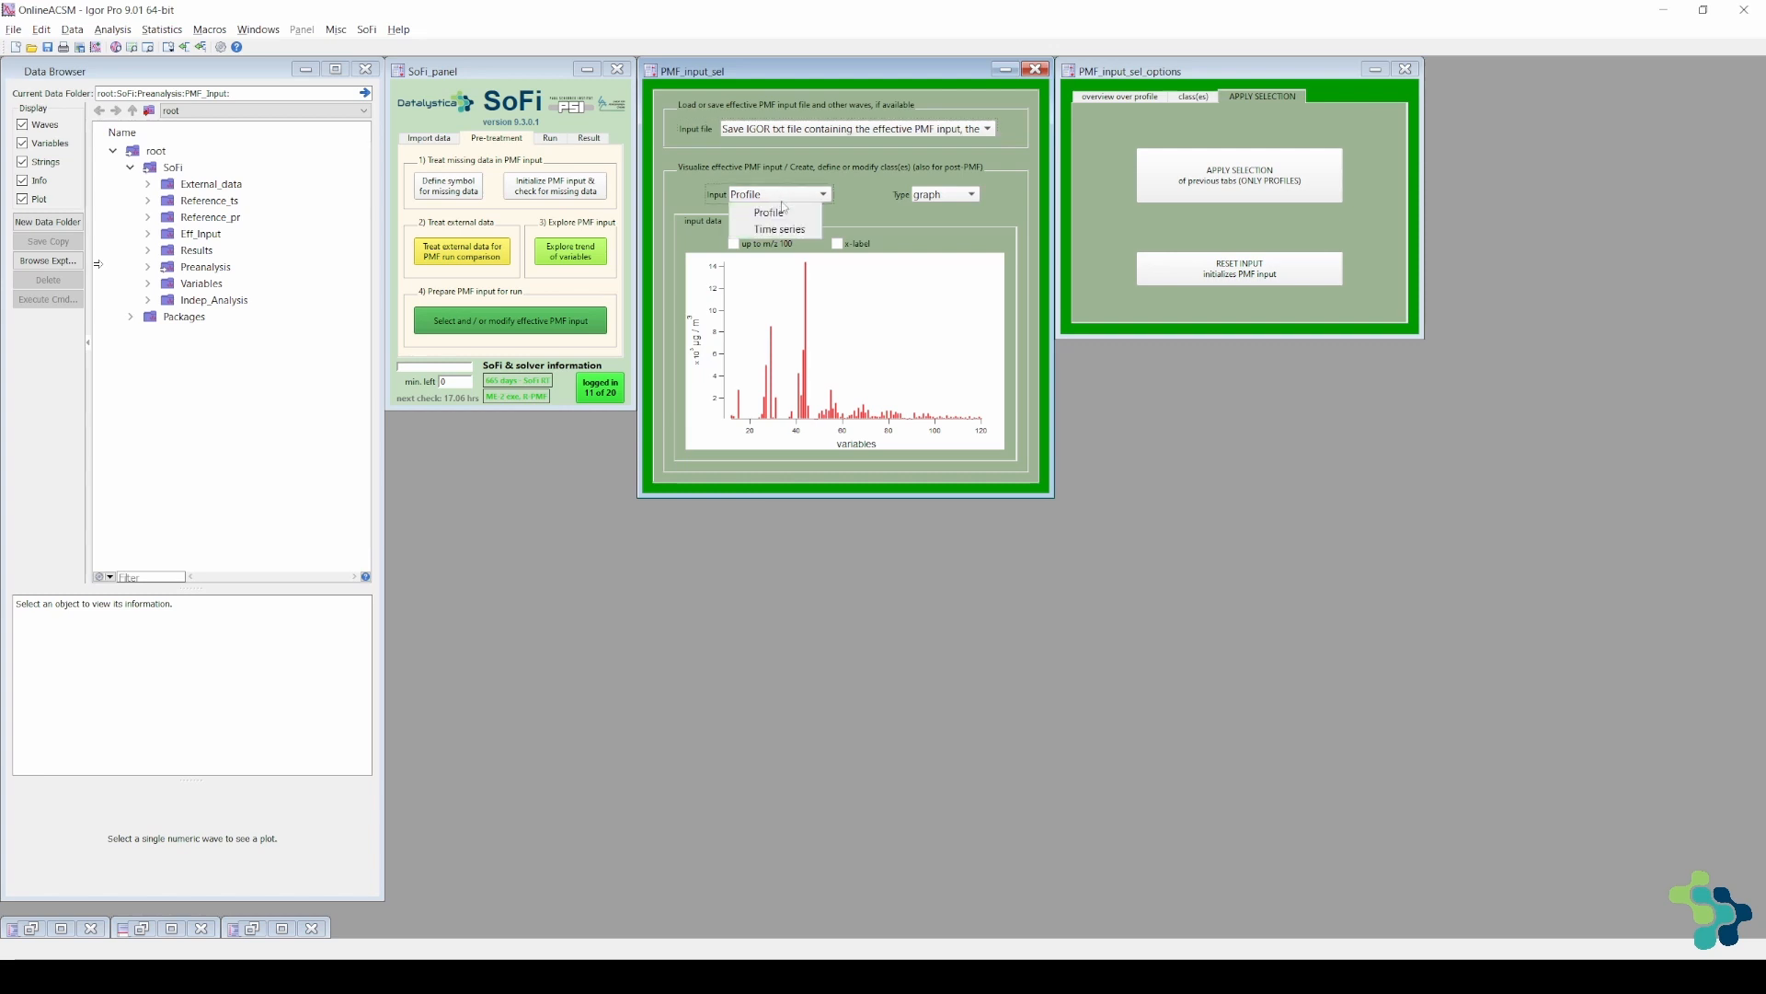
pyautogui.click(783, 231)
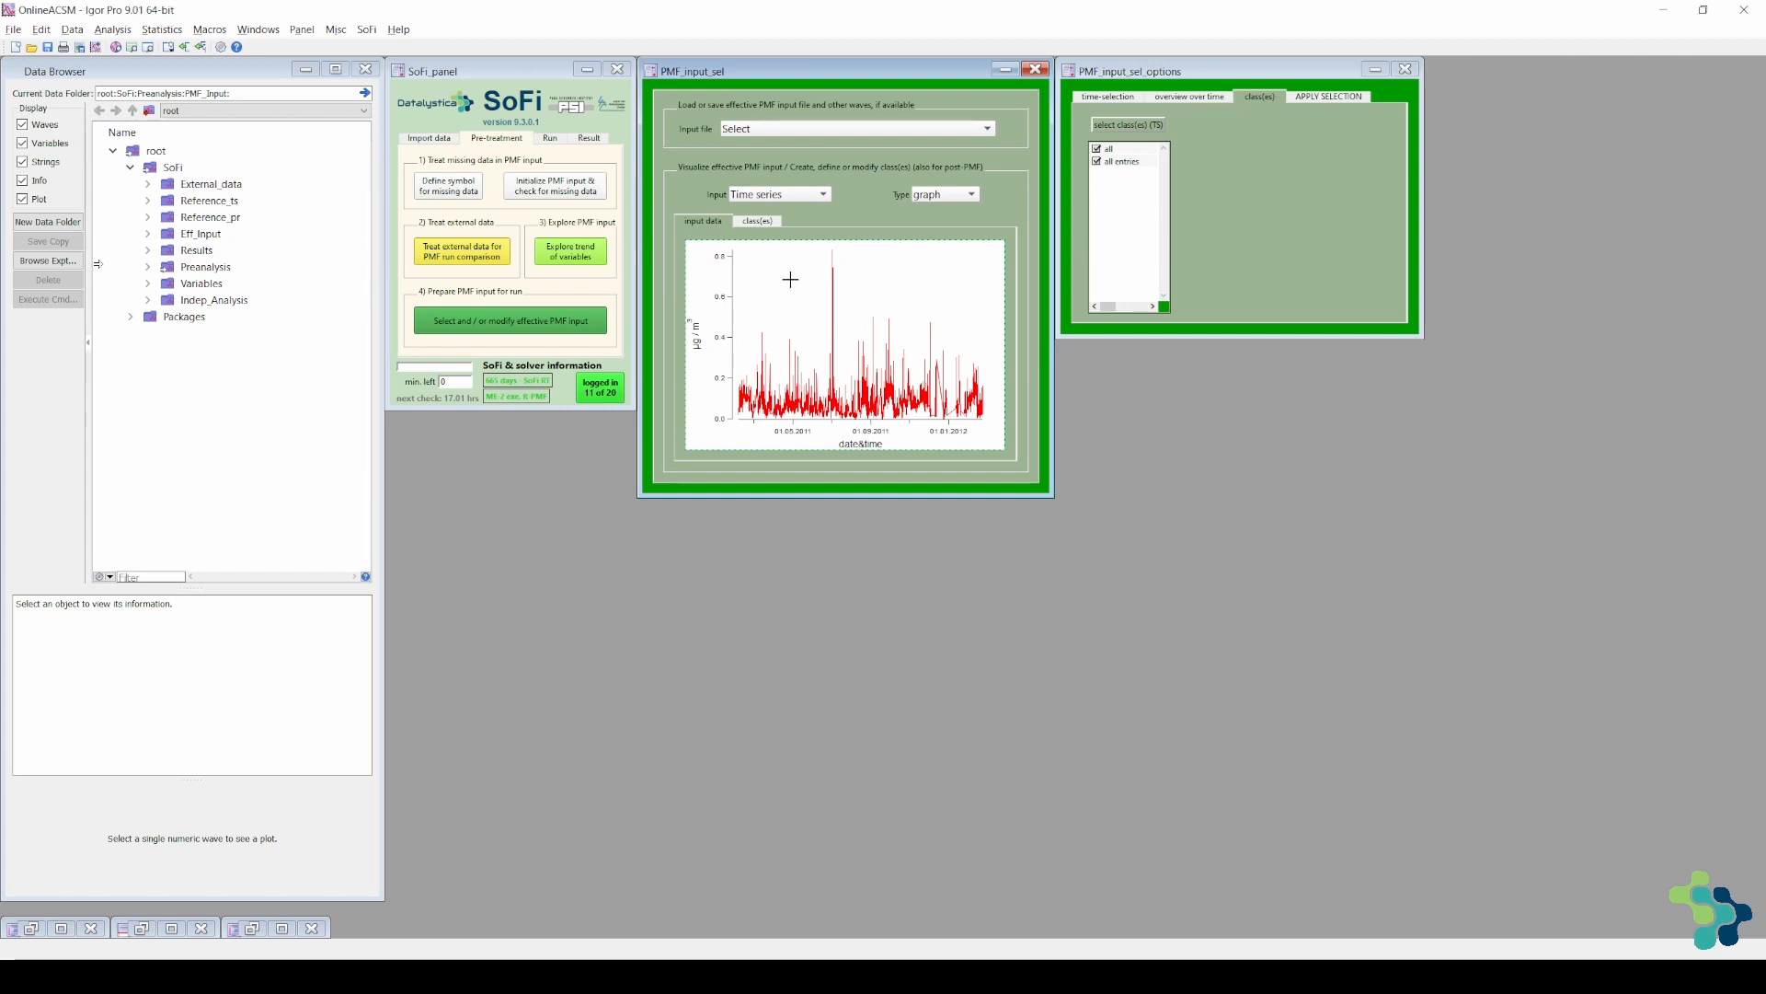
pyautogui.click(1119, 103)
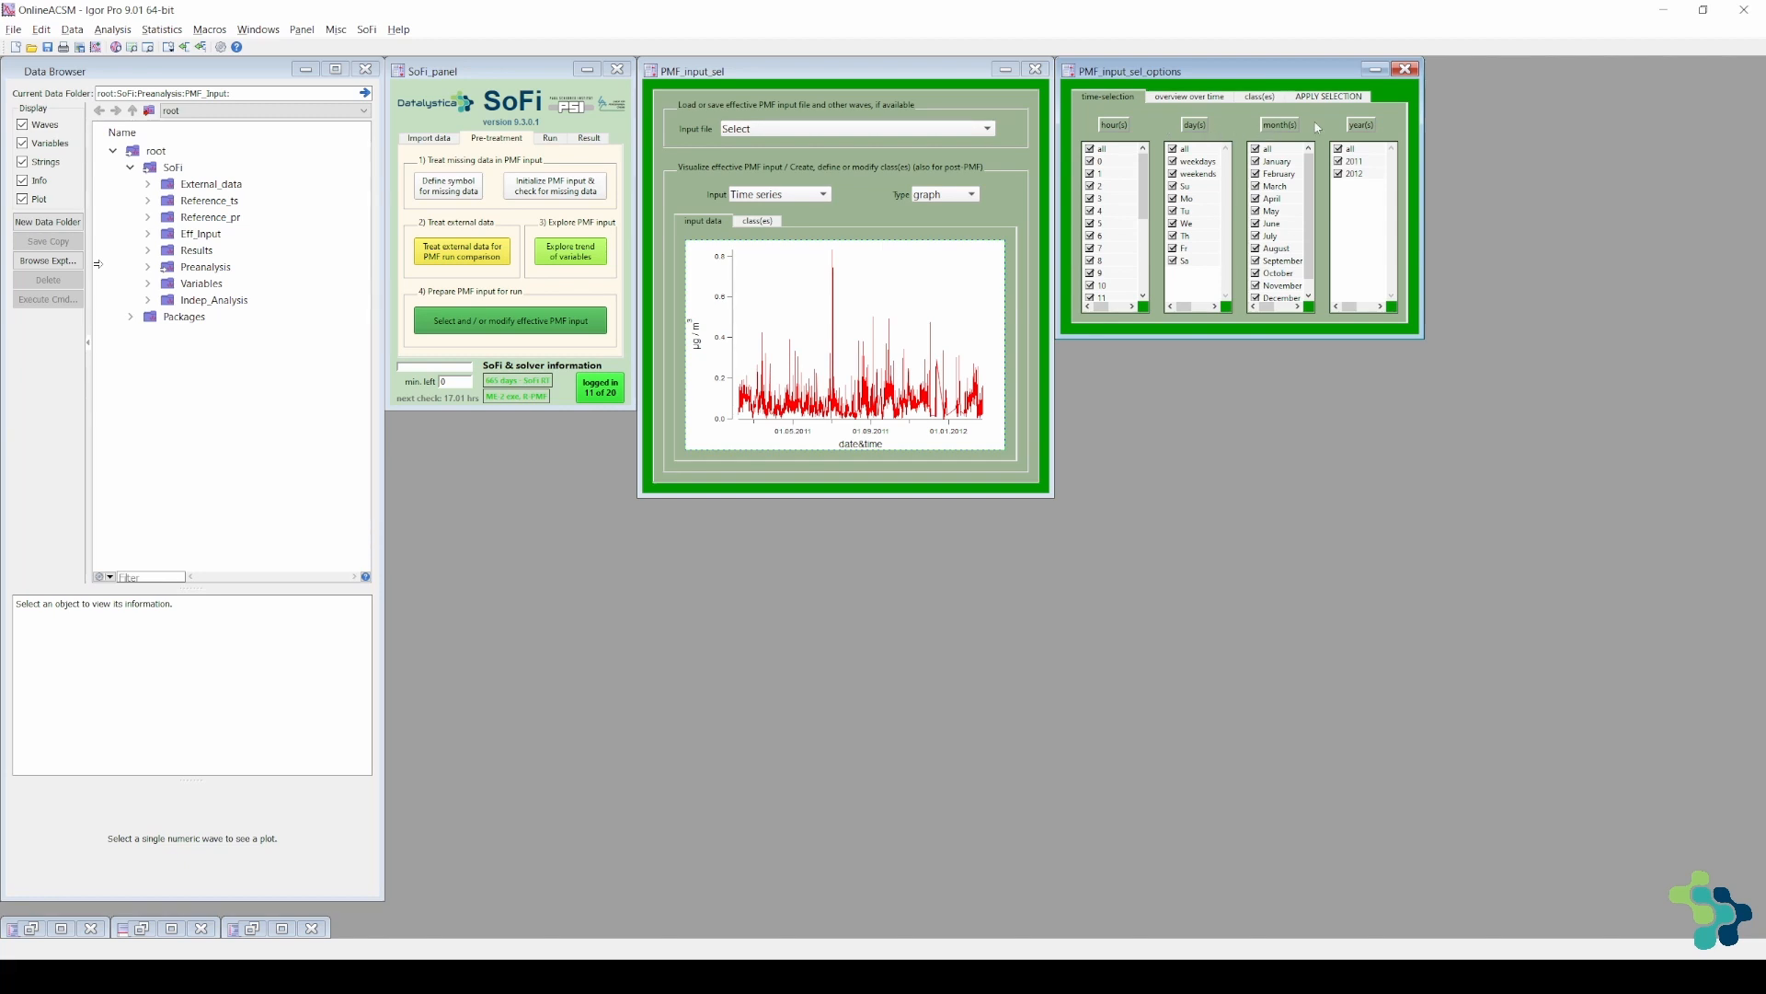
pyautogui.click(1254, 149)
pyautogui.click(1255, 224)
pyautogui.click(1255, 236)
pyautogui.click(1255, 248)
# - Apply the time series selection and confirm blacklisting the data outside the chosen summer months
pyautogui.click(1331, 98)
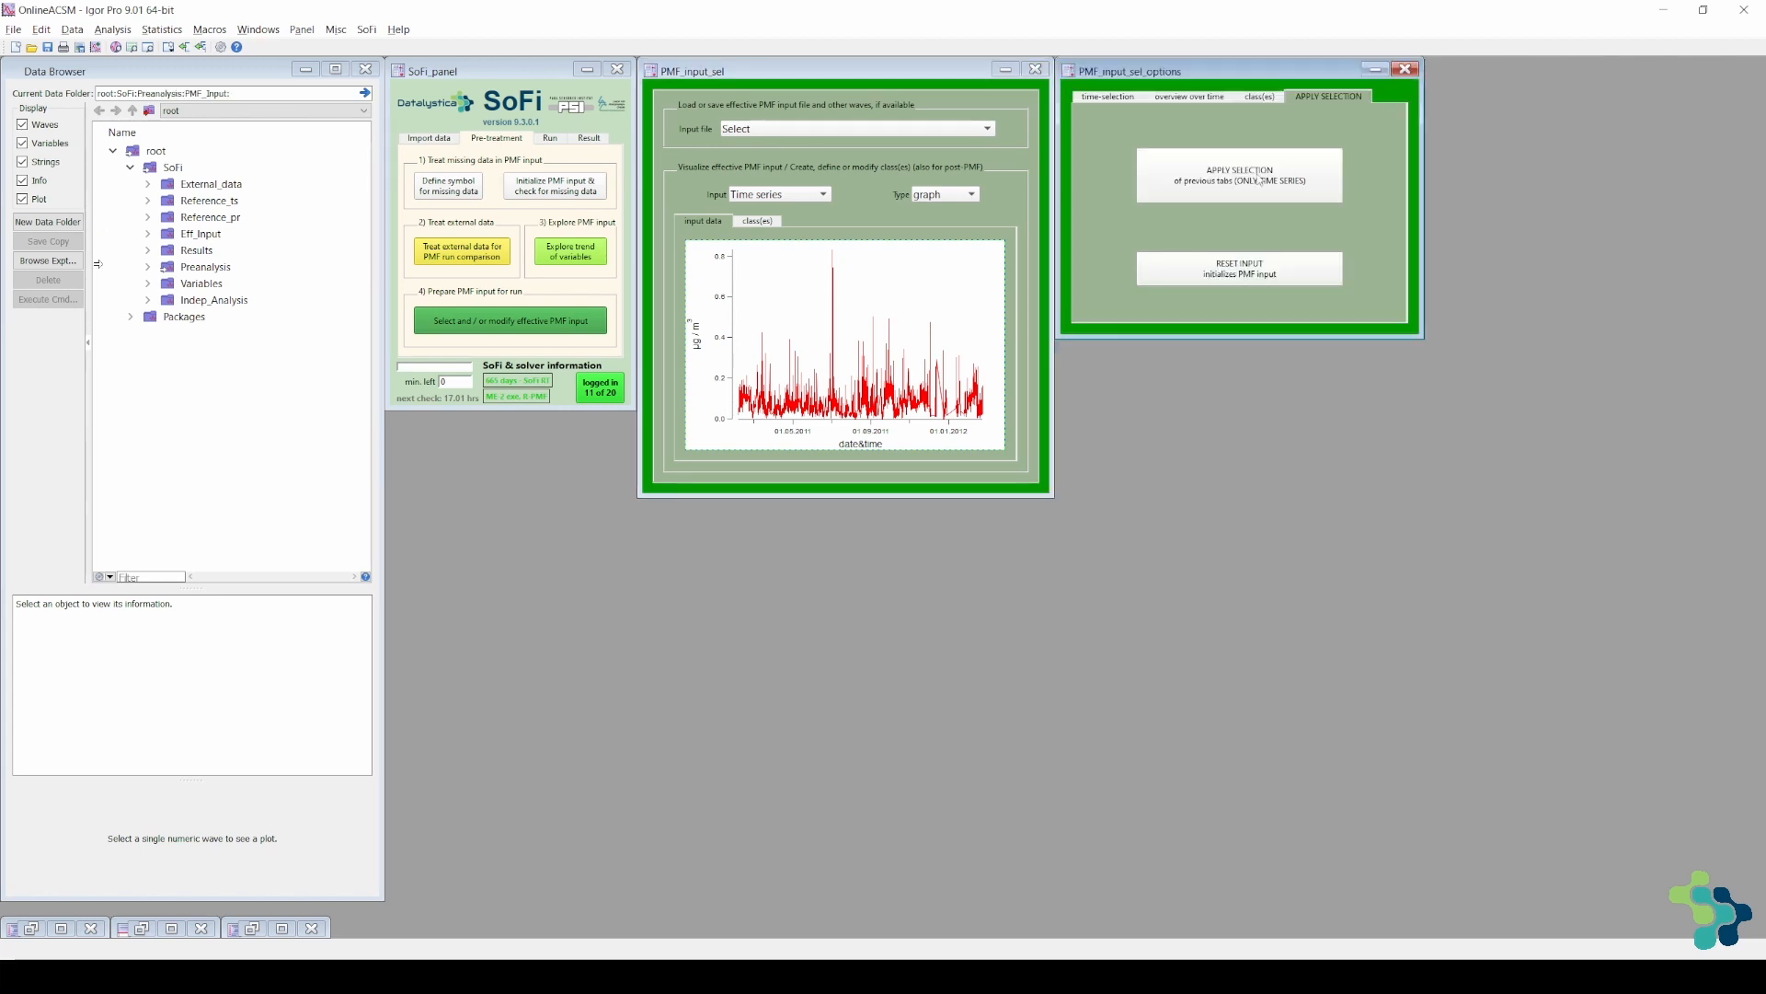
pyautogui.click(1260, 178)
pyautogui.click(740, 533)
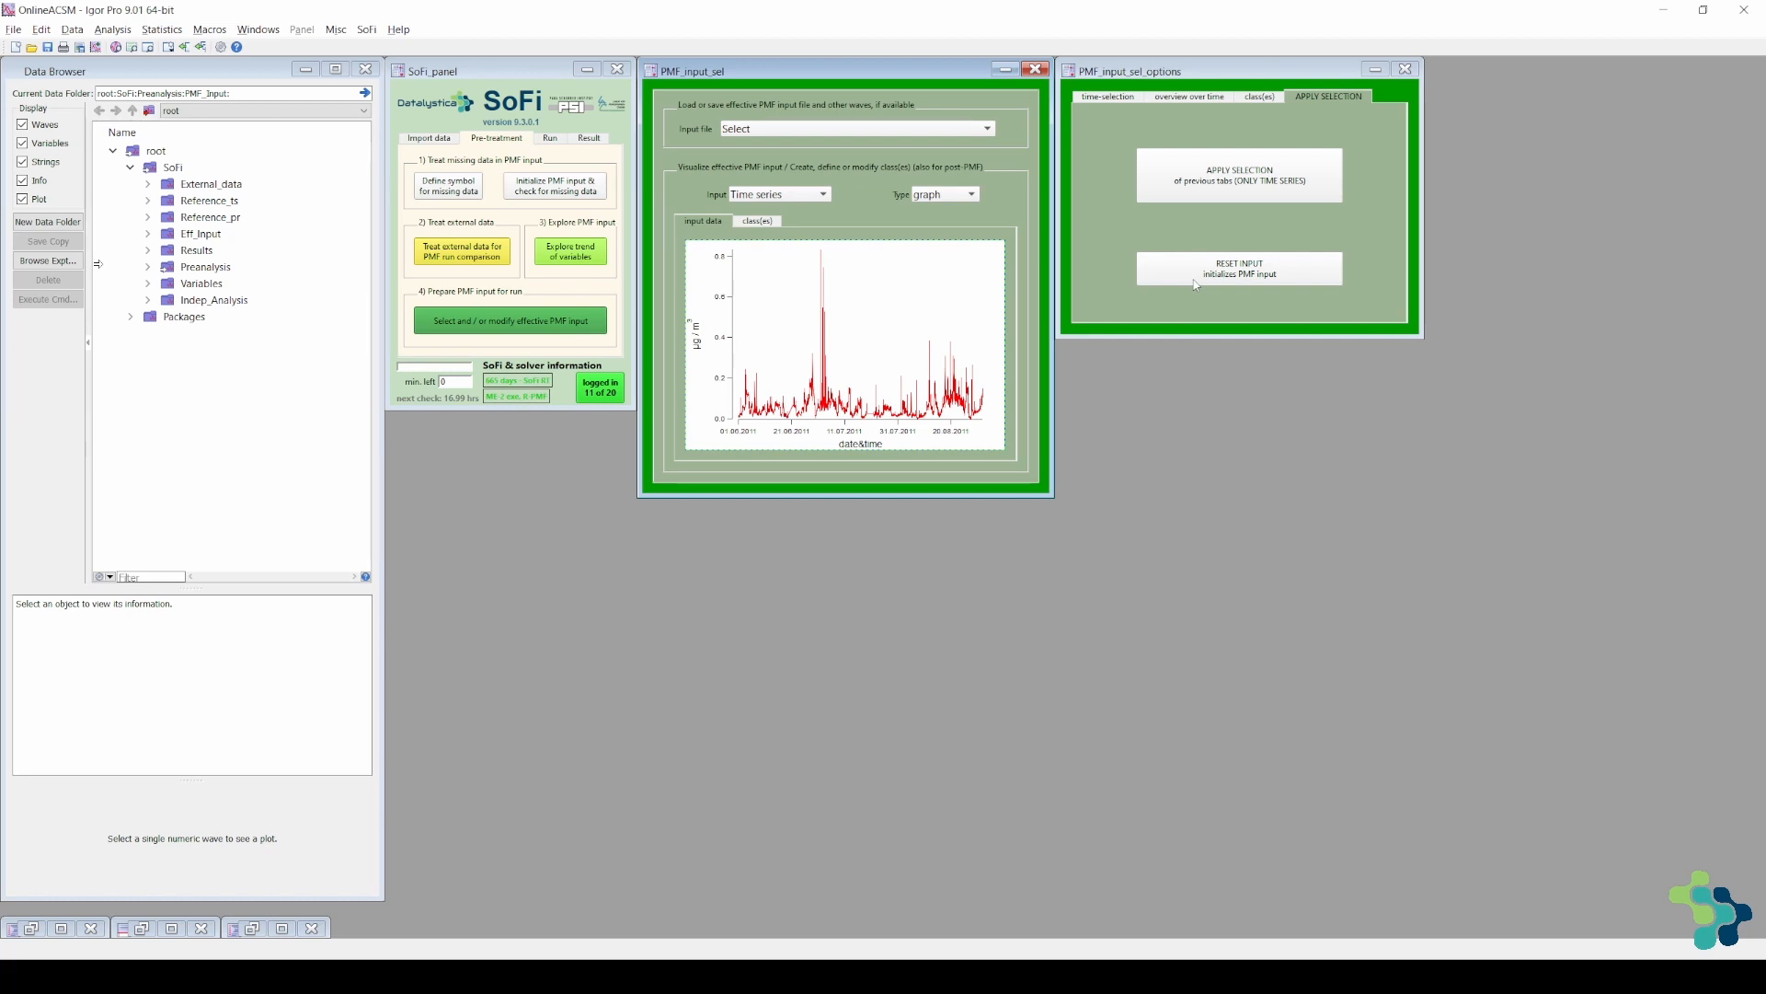
# - Reload the effective PMF input from the existing IGOR text file pr_blacklisted.itx in the SoFi folder, accepting the same-experiment note
pyautogui.click(979, 130)
pyautogui.click(932, 164)
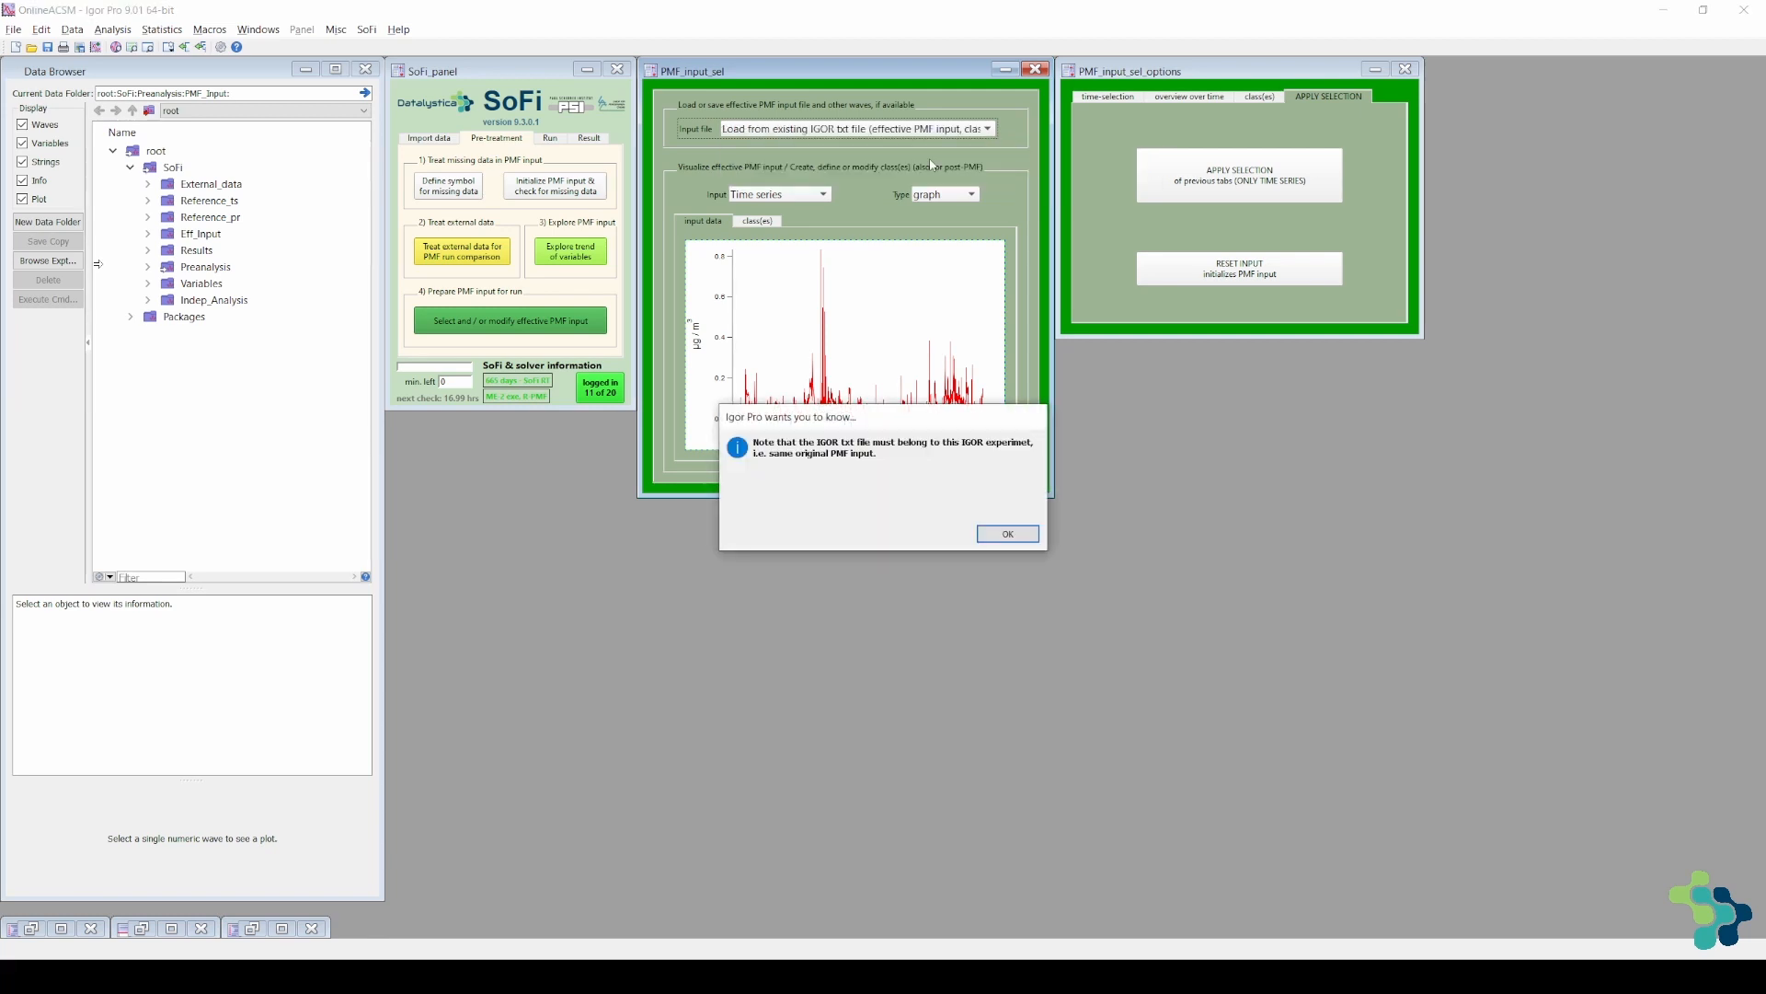
pyautogui.click(1003, 535)
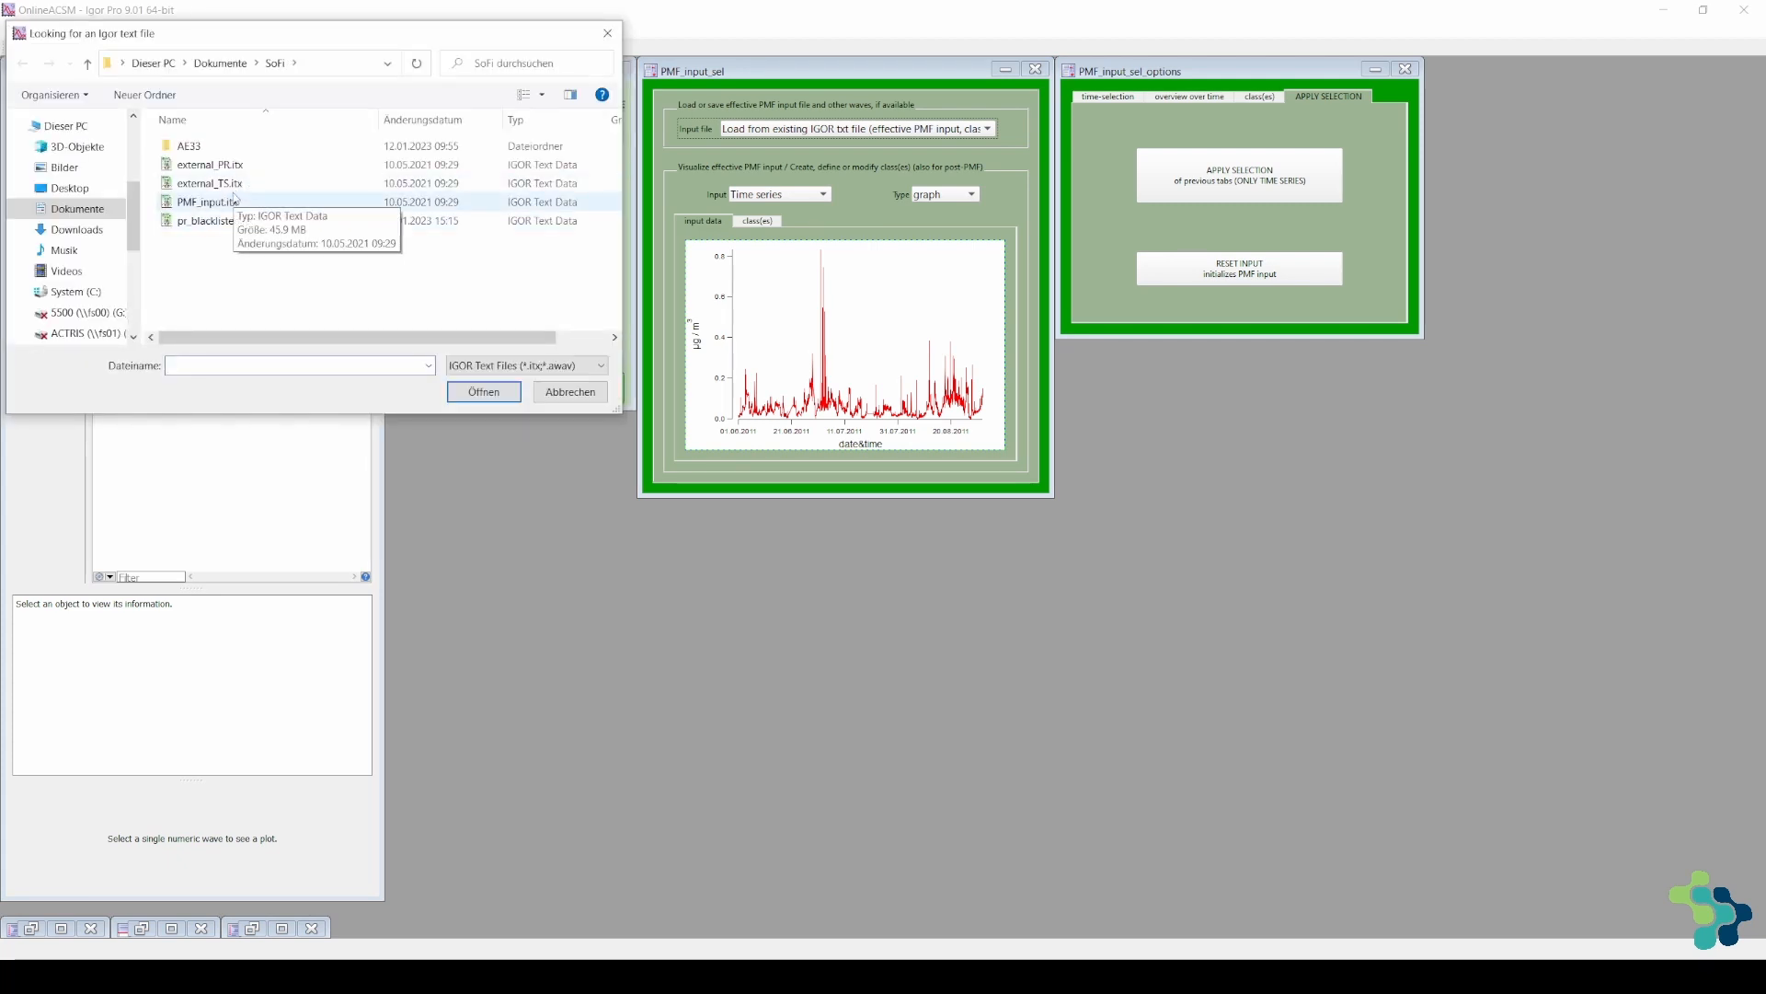
pyautogui.press('Escape')
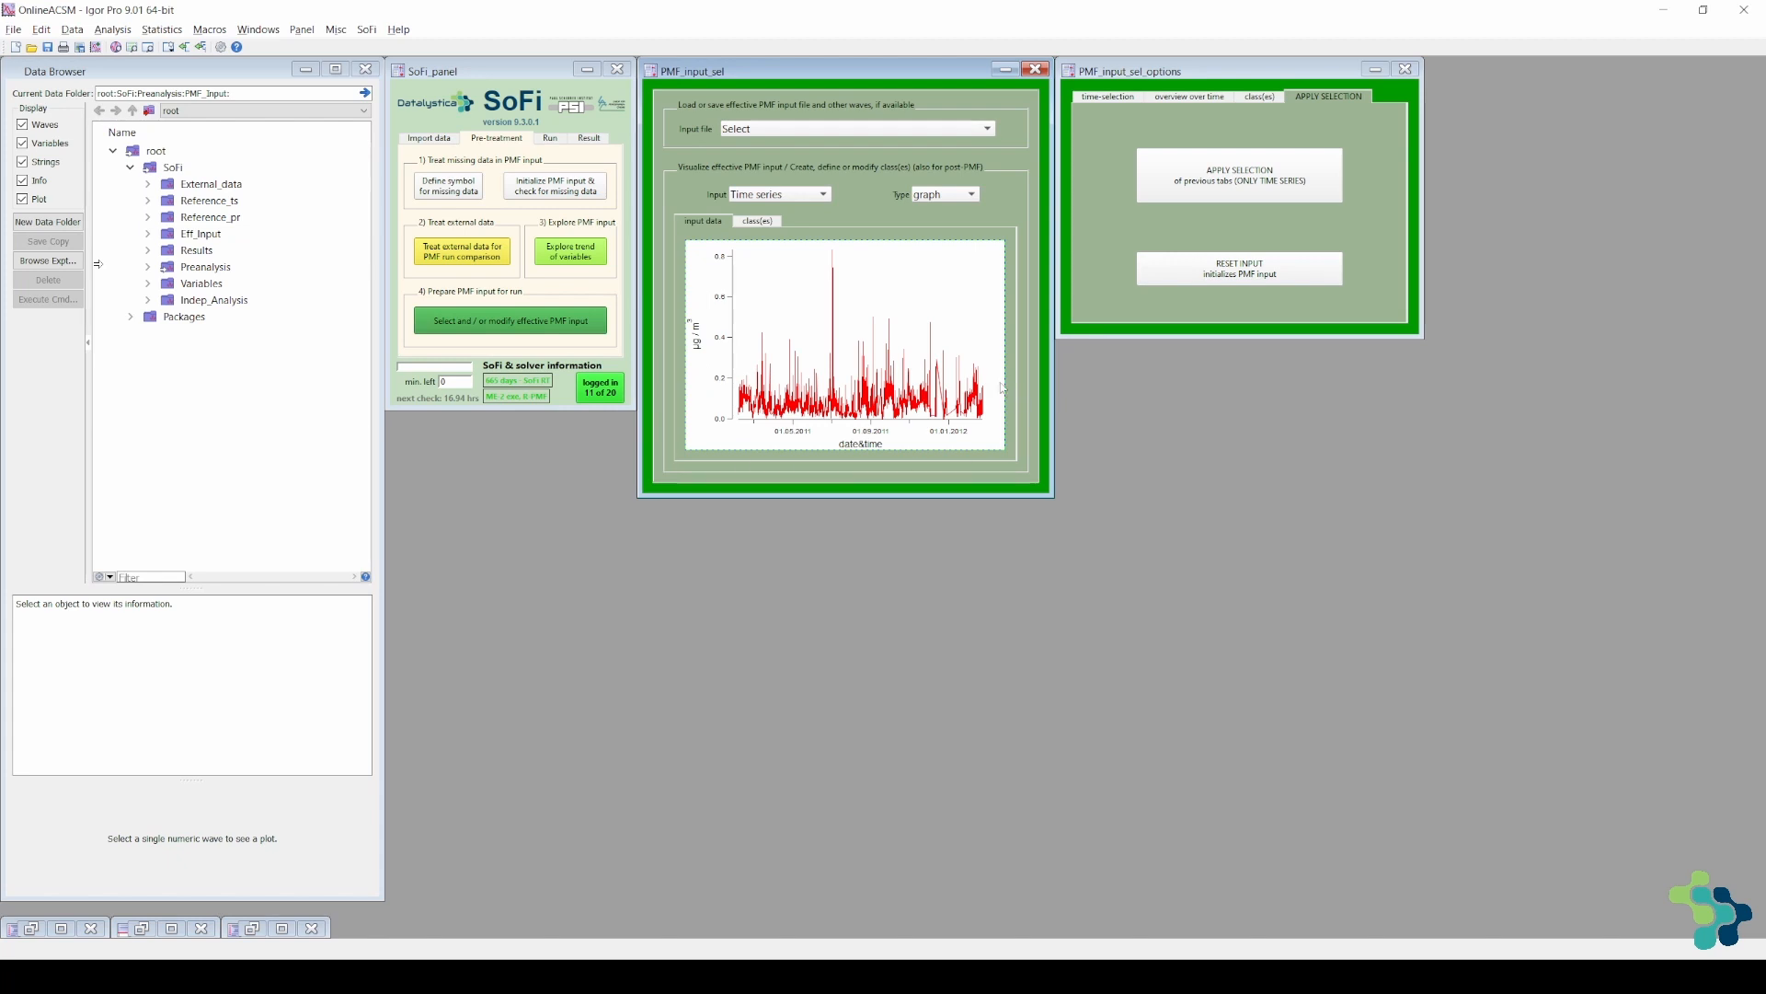
# - Check the profile graph of the reloaded PMF input and return the display to time series
pyautogui.click(790, 199)
pyautogui.click(788, 222)
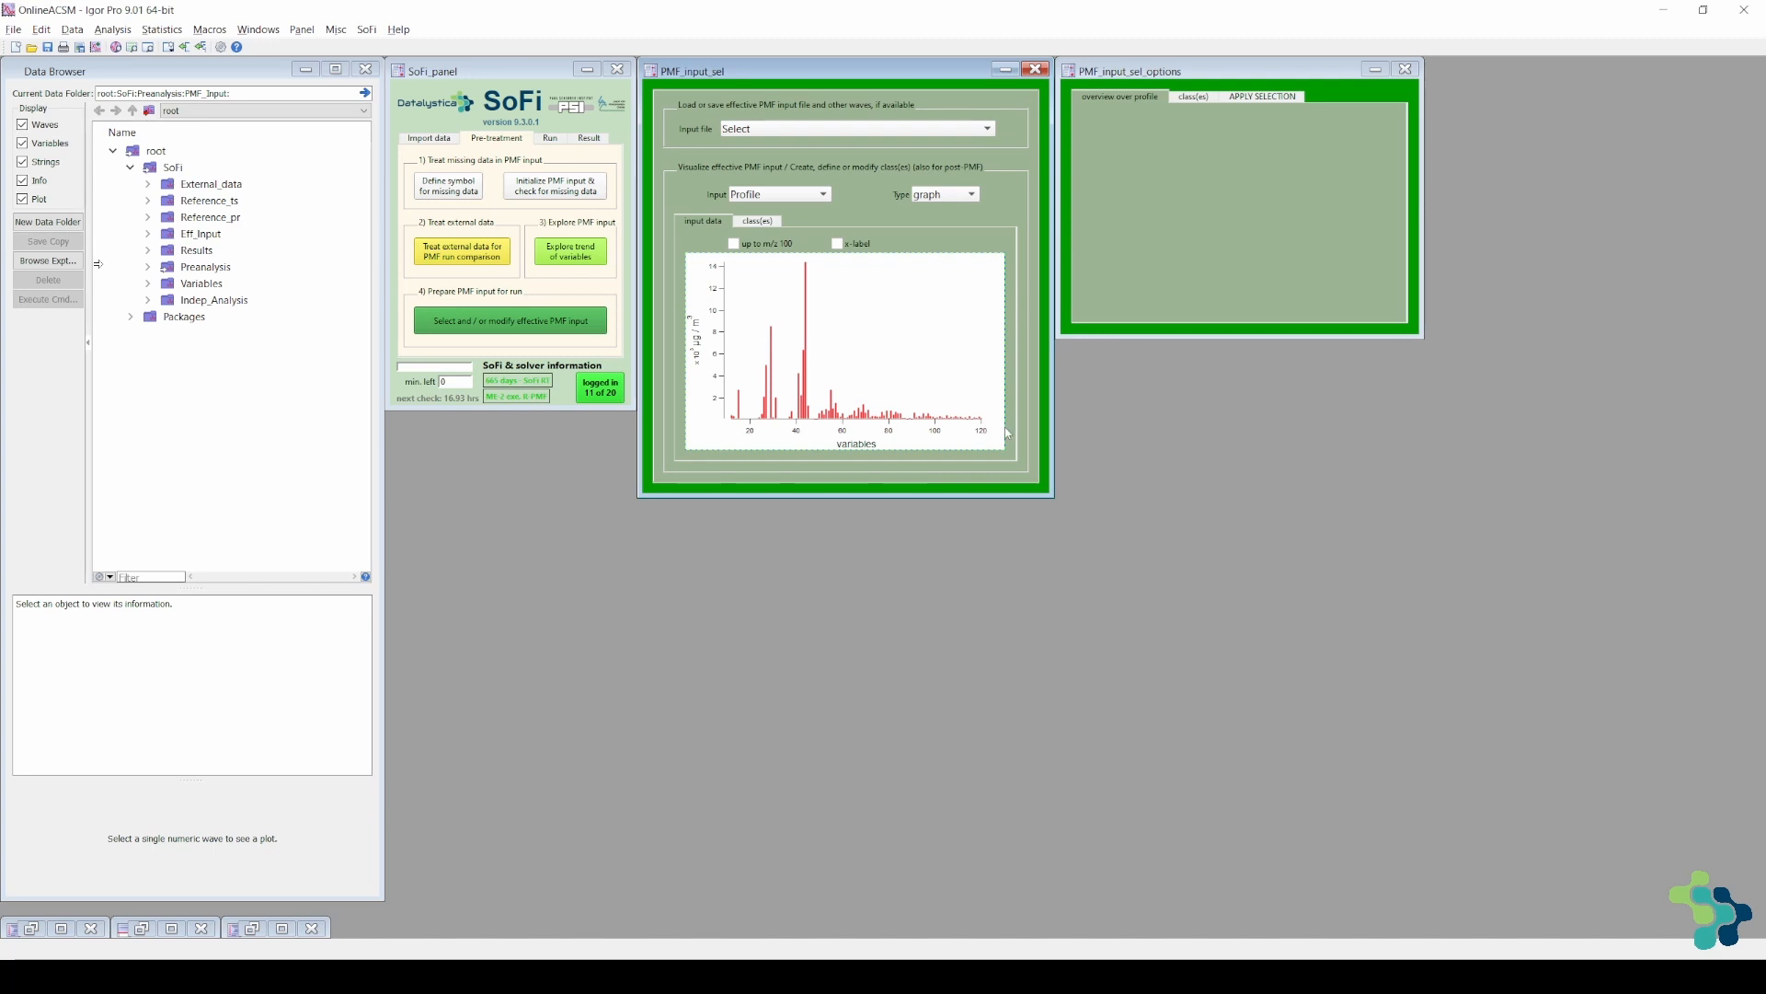
pyautogui.click(822, 202)
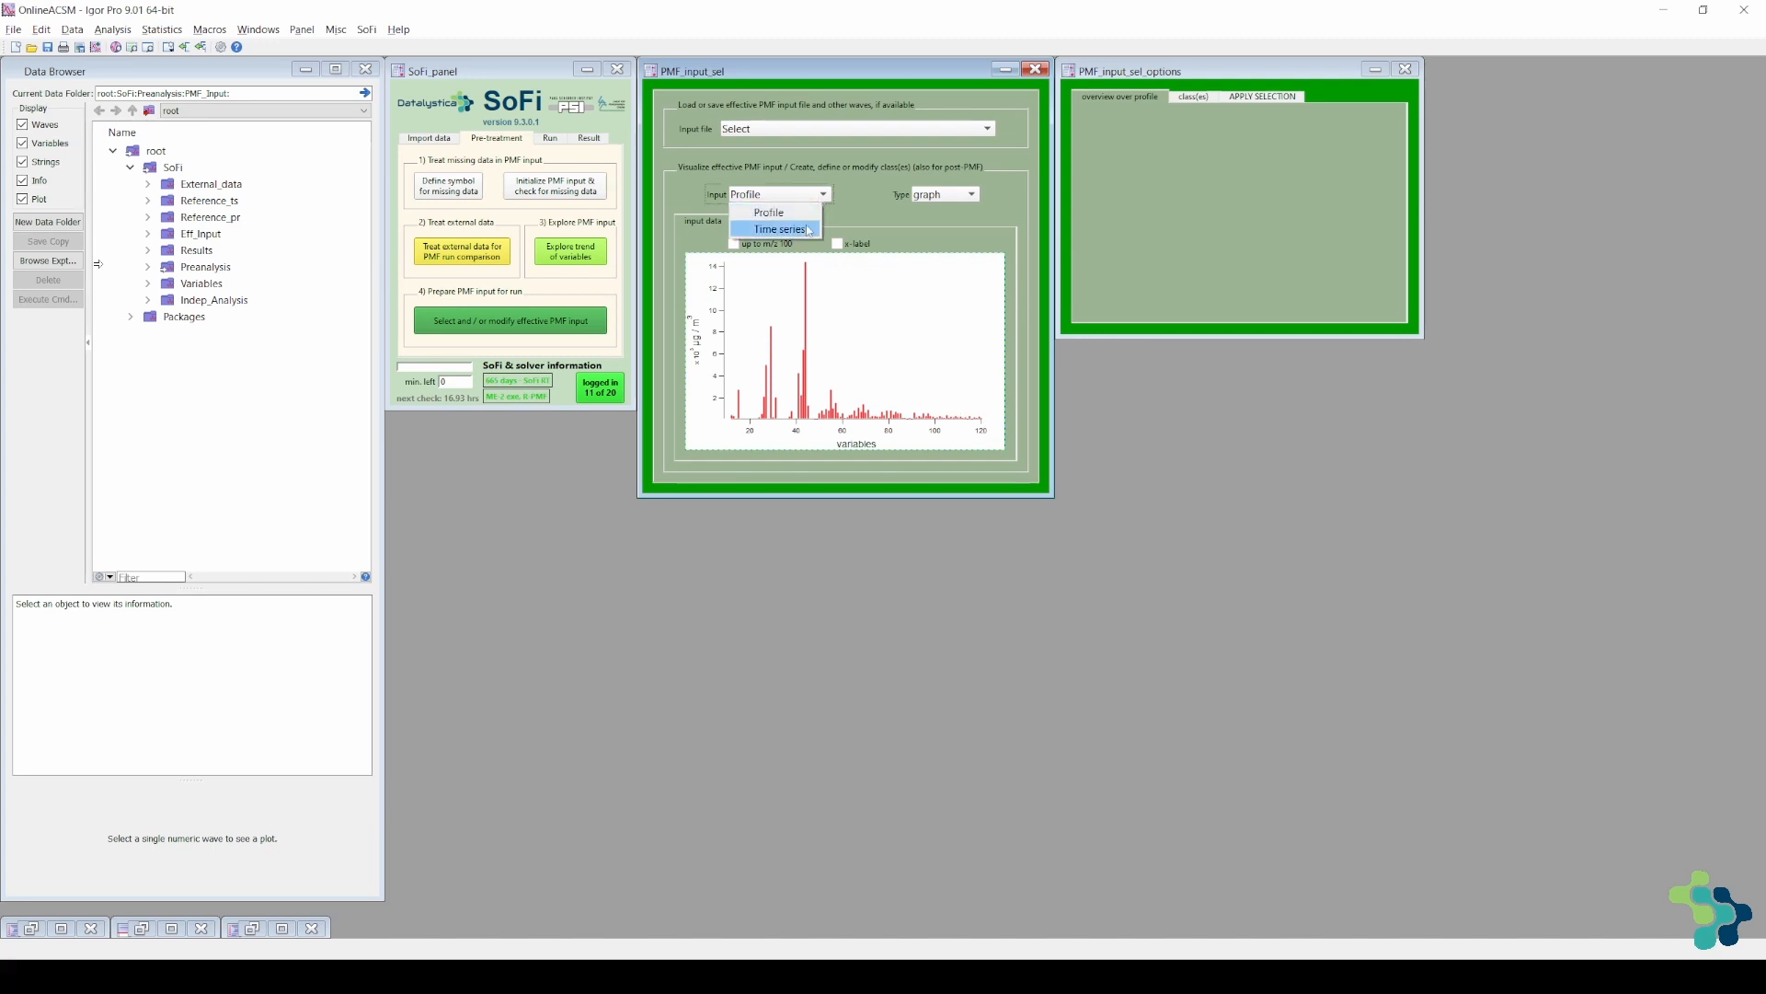
pyautogui.click(808, 233)
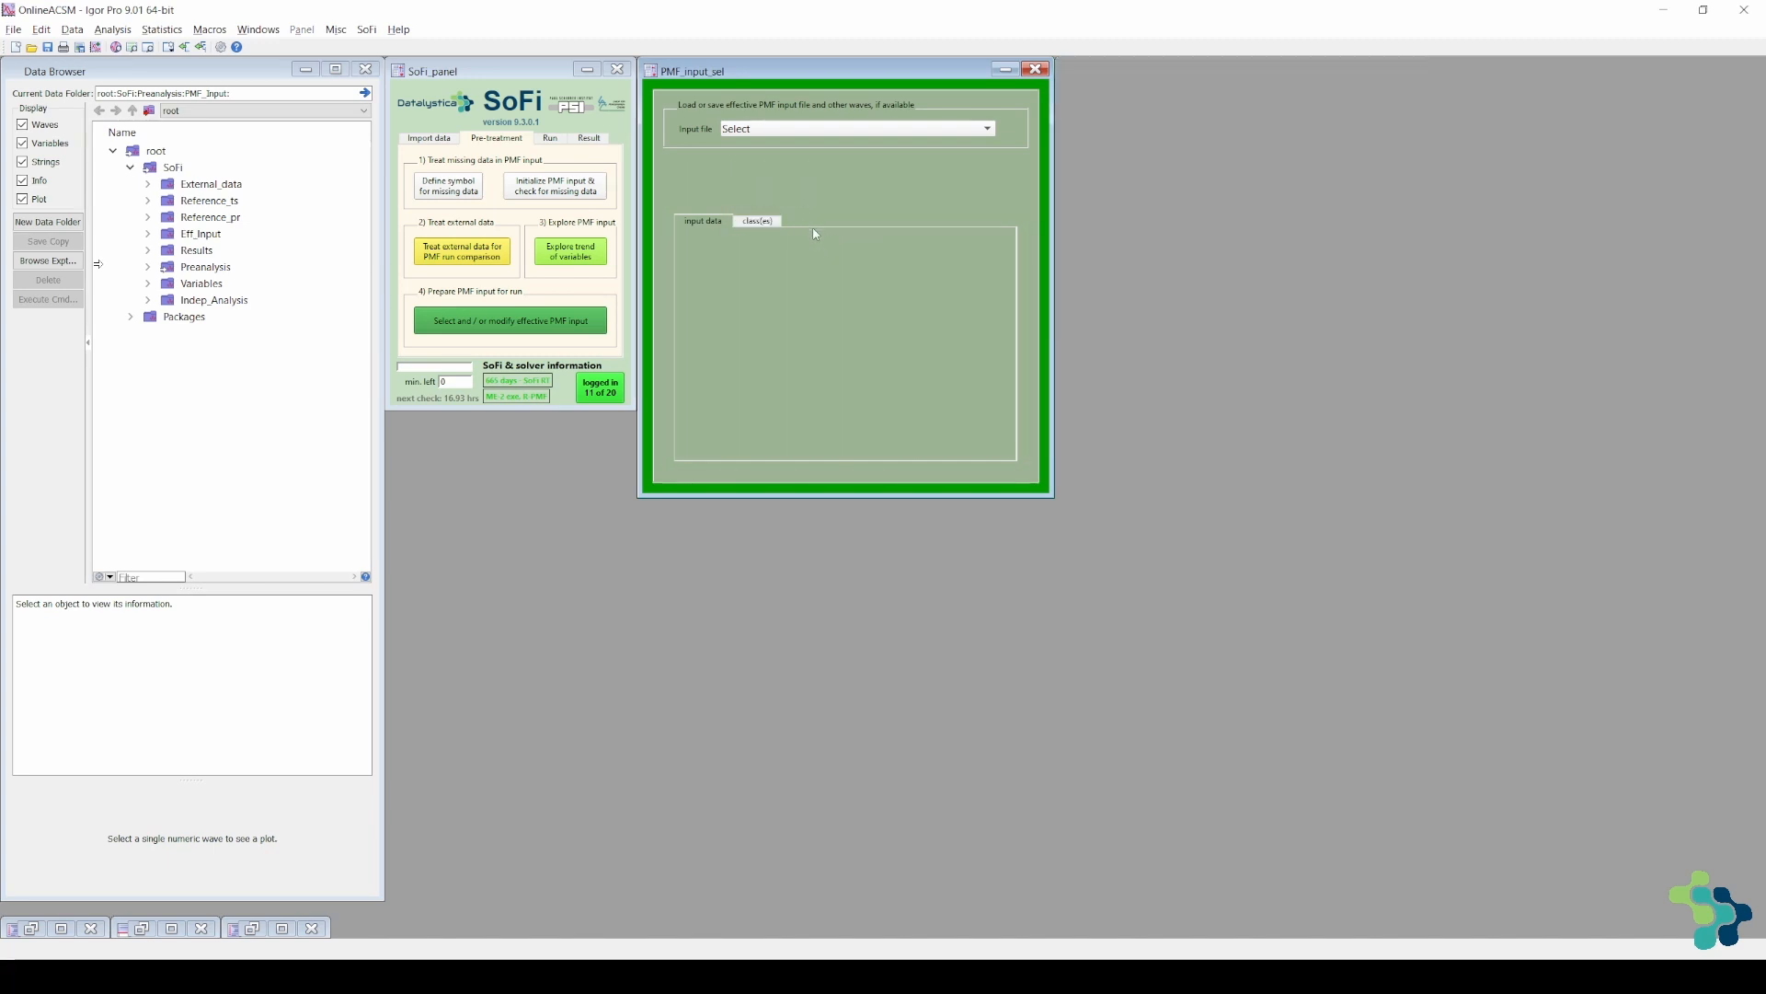
# - Enlarge the separate overview graph over time and unselect all PMF time series points from about mid-November to early December 2011
pyautogui.click(1185, 98)
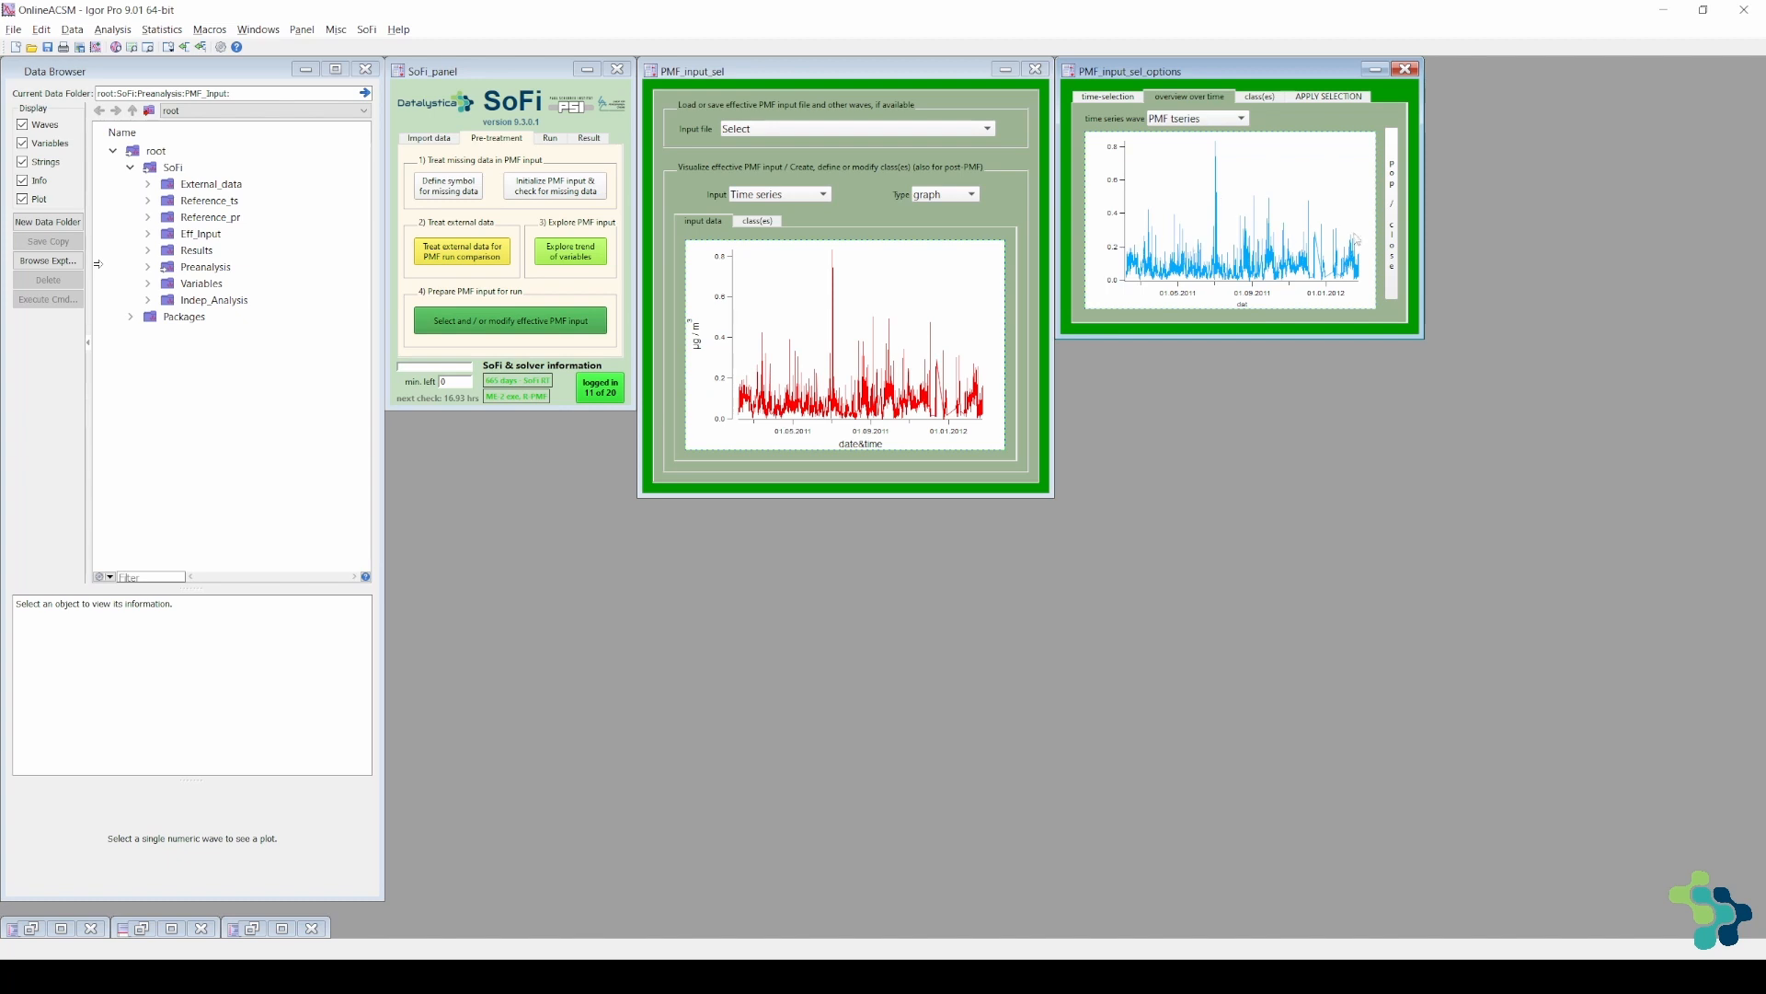
pyautogui.click(1392, 212)
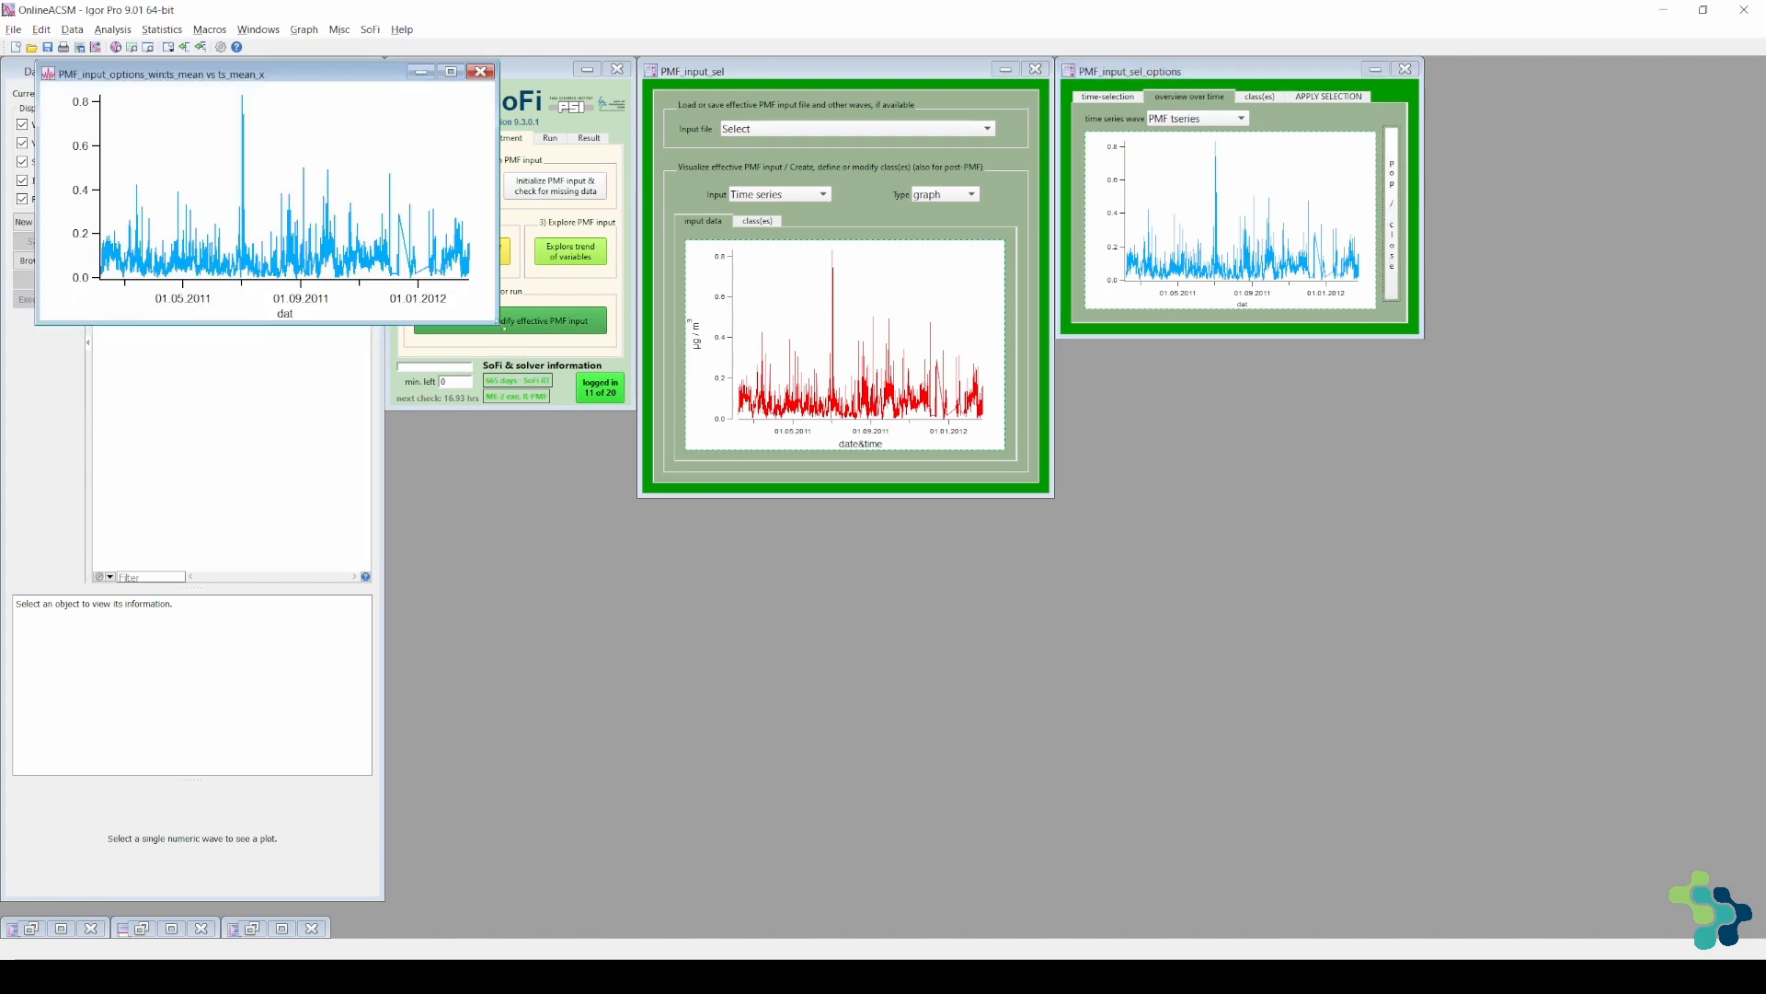
pyautogui.moveTo(497, 323); pyautogui.dragTo(833, 535)
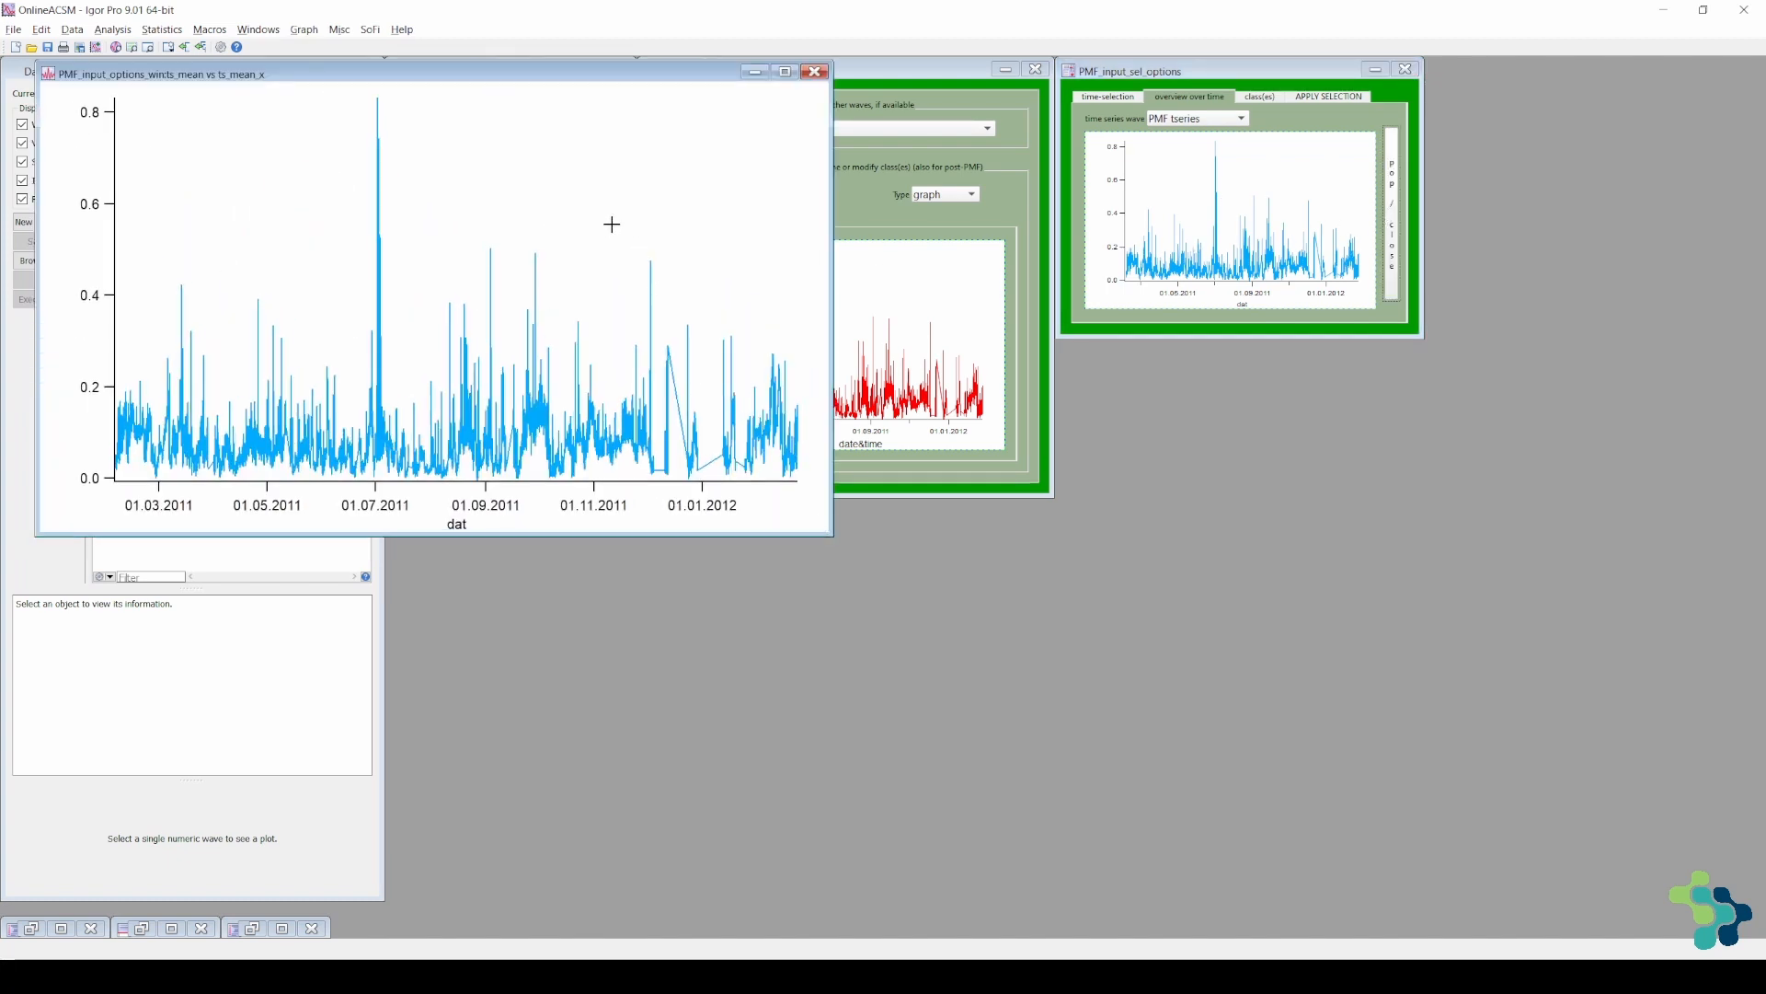
pyautogui.moveTo(611, 223); pyautogui.dragTo(658, 480)
pyautogui.click(635, 463)
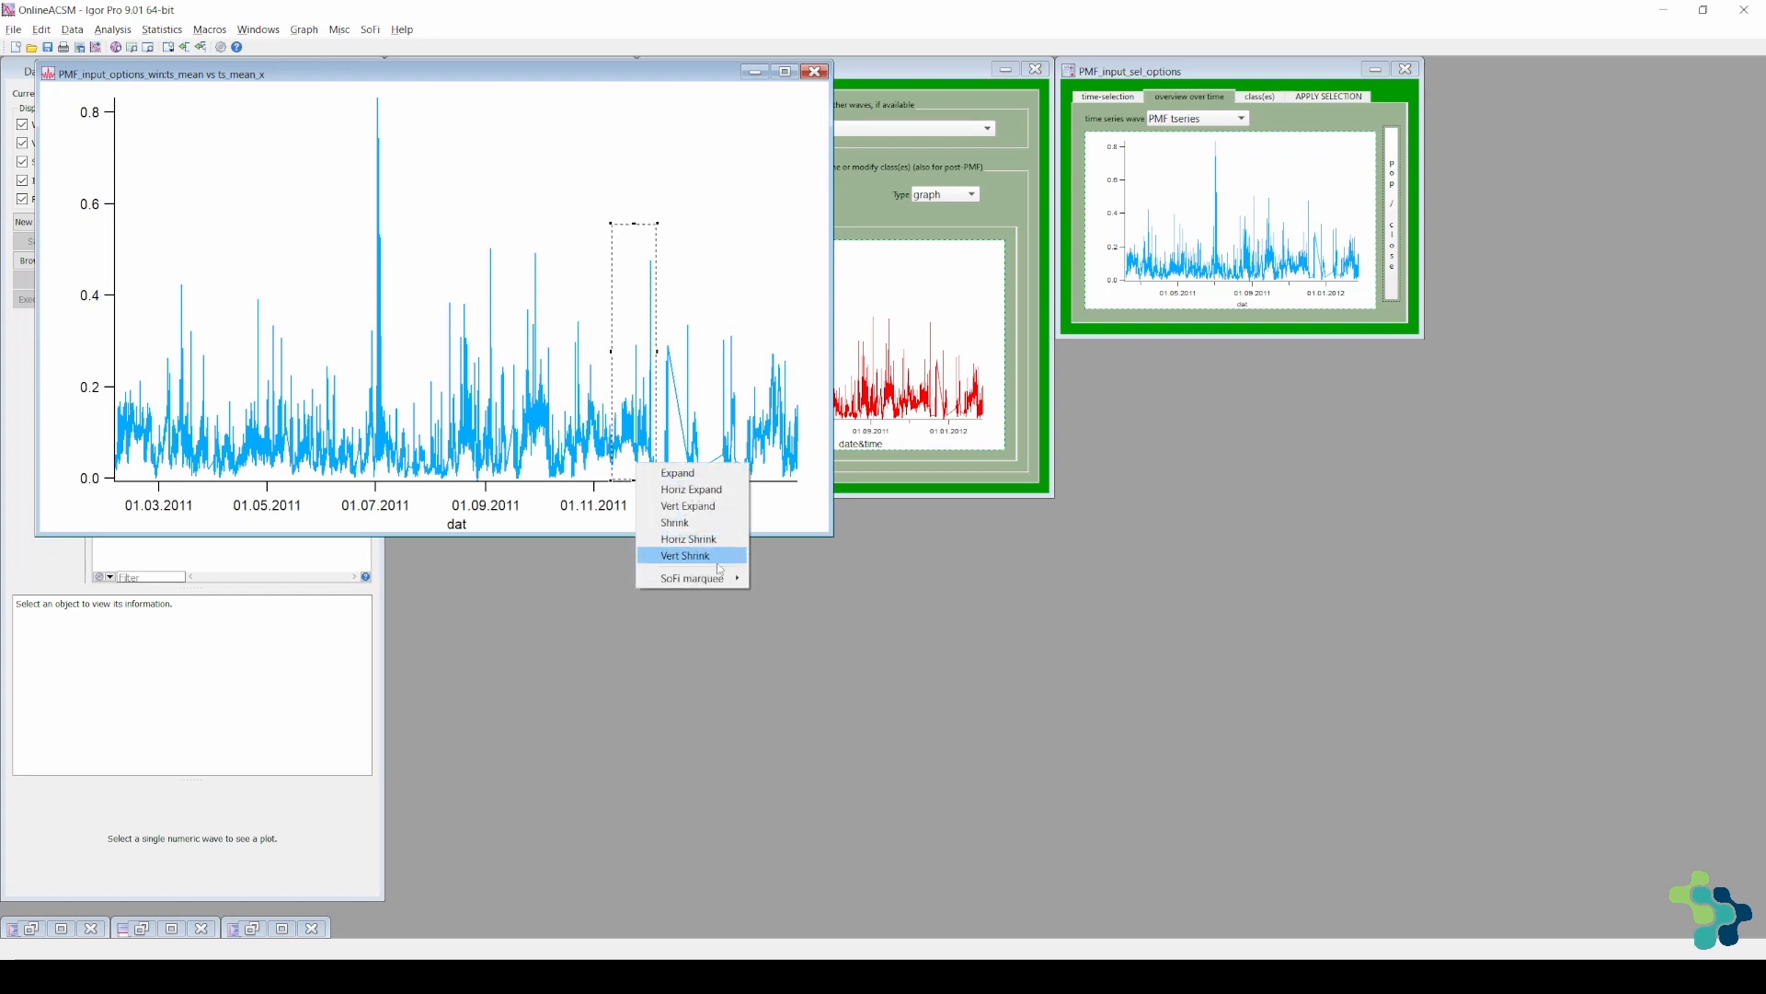
pyautogui.moveTo(692, 578)
pyautogui.moveTo(814, 577)
pyautogui.click(978, 600)
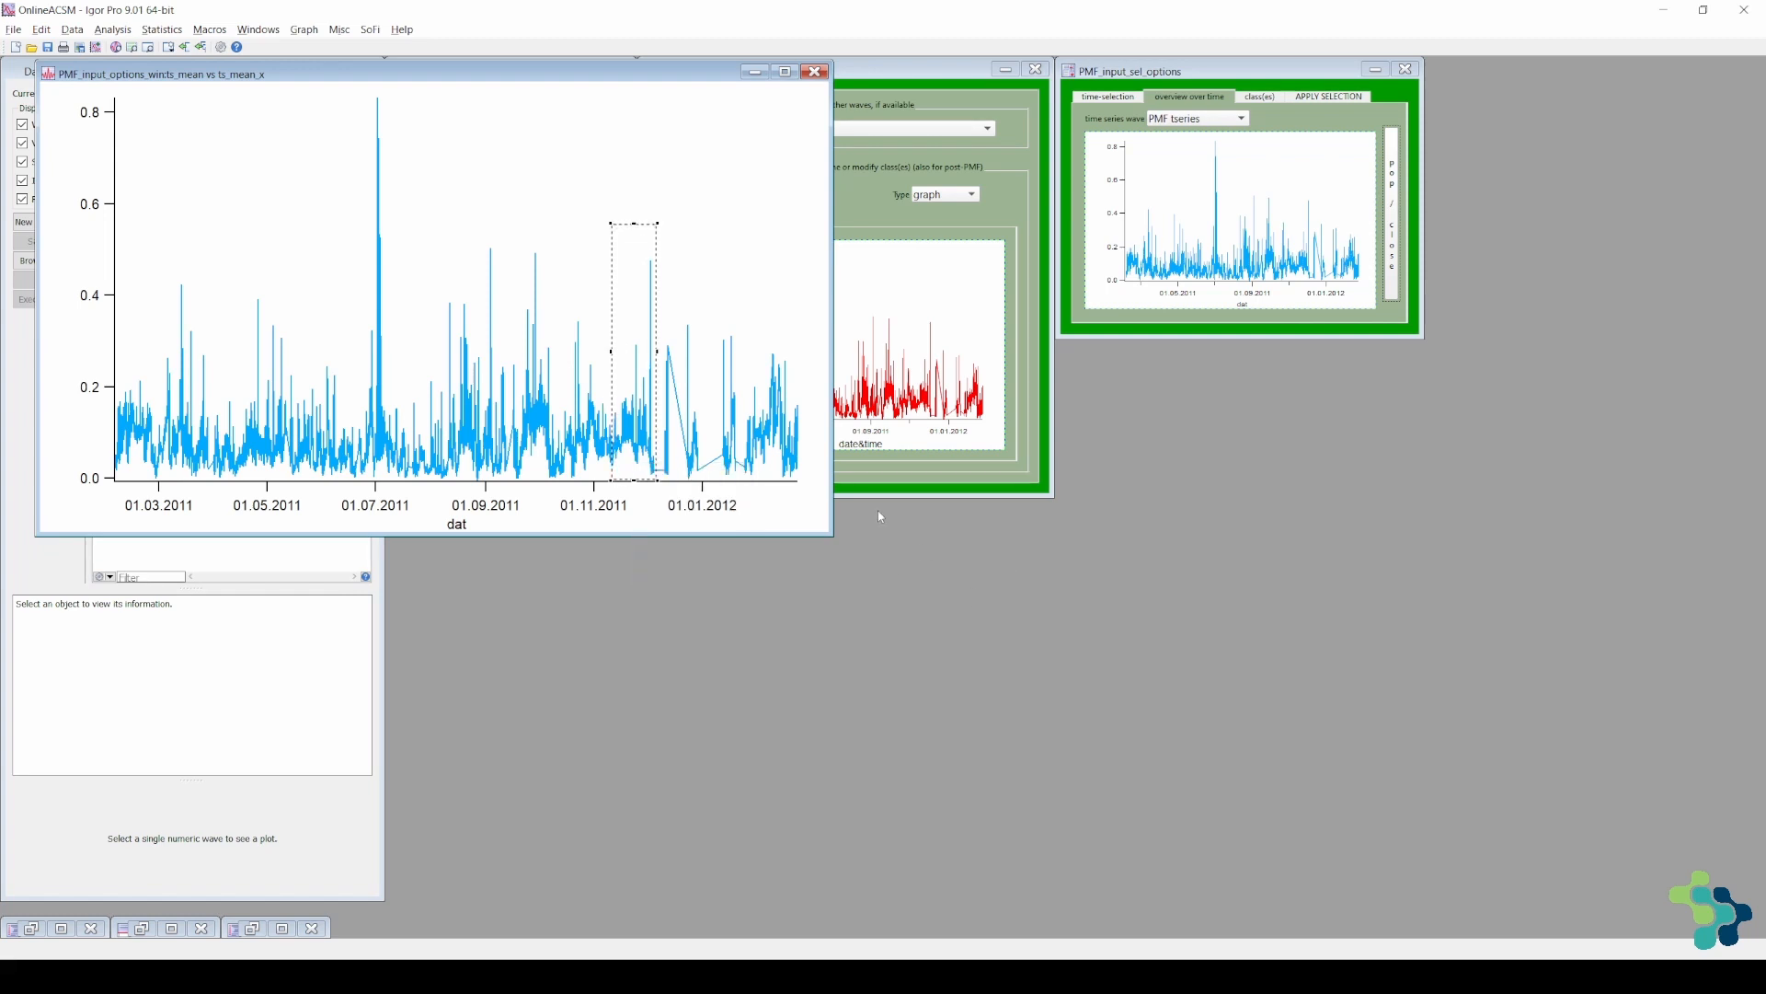
# - Unselect only the points above about 0.15 between late August and mid-September 2011, using the marquee analysis tool on the overview graph
pyautogui.moveTo(470, 226); pyautogui.dragTo(514, 413)
pyautogui.click(502, 398)
pyautogui.moveTo(603, 516)
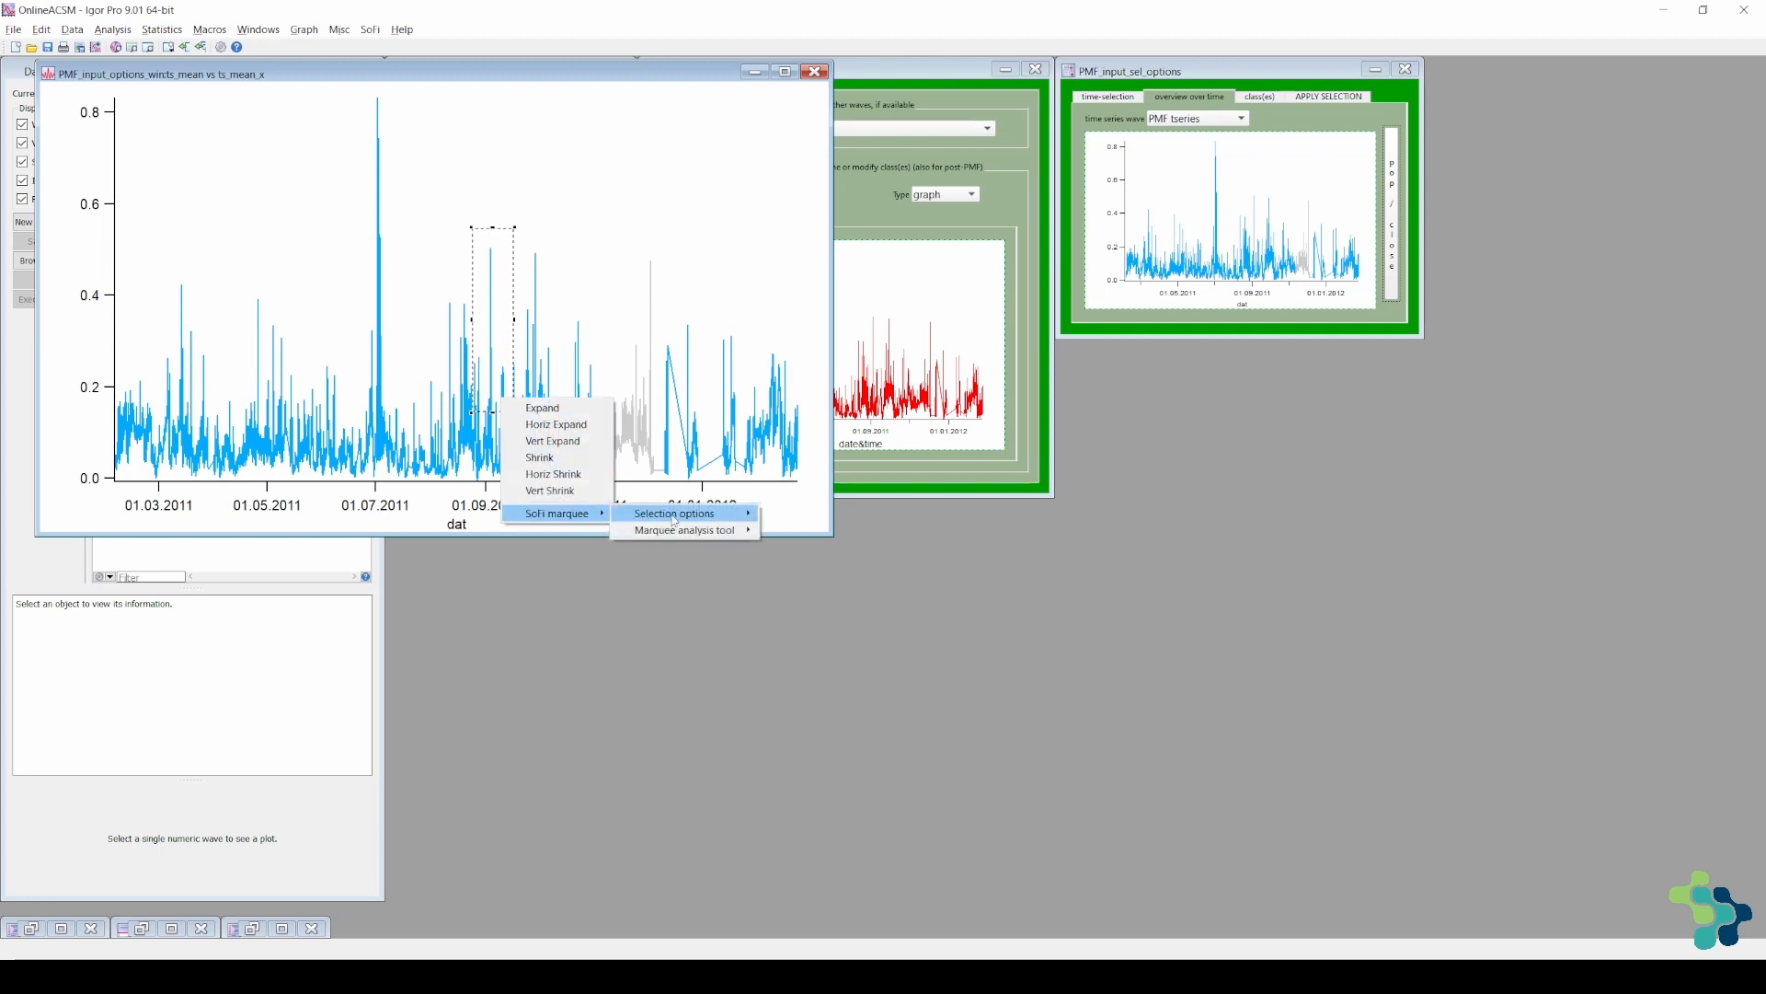
pyautogui.moveTo(699, 529)
pyautogui.click(831, 534)
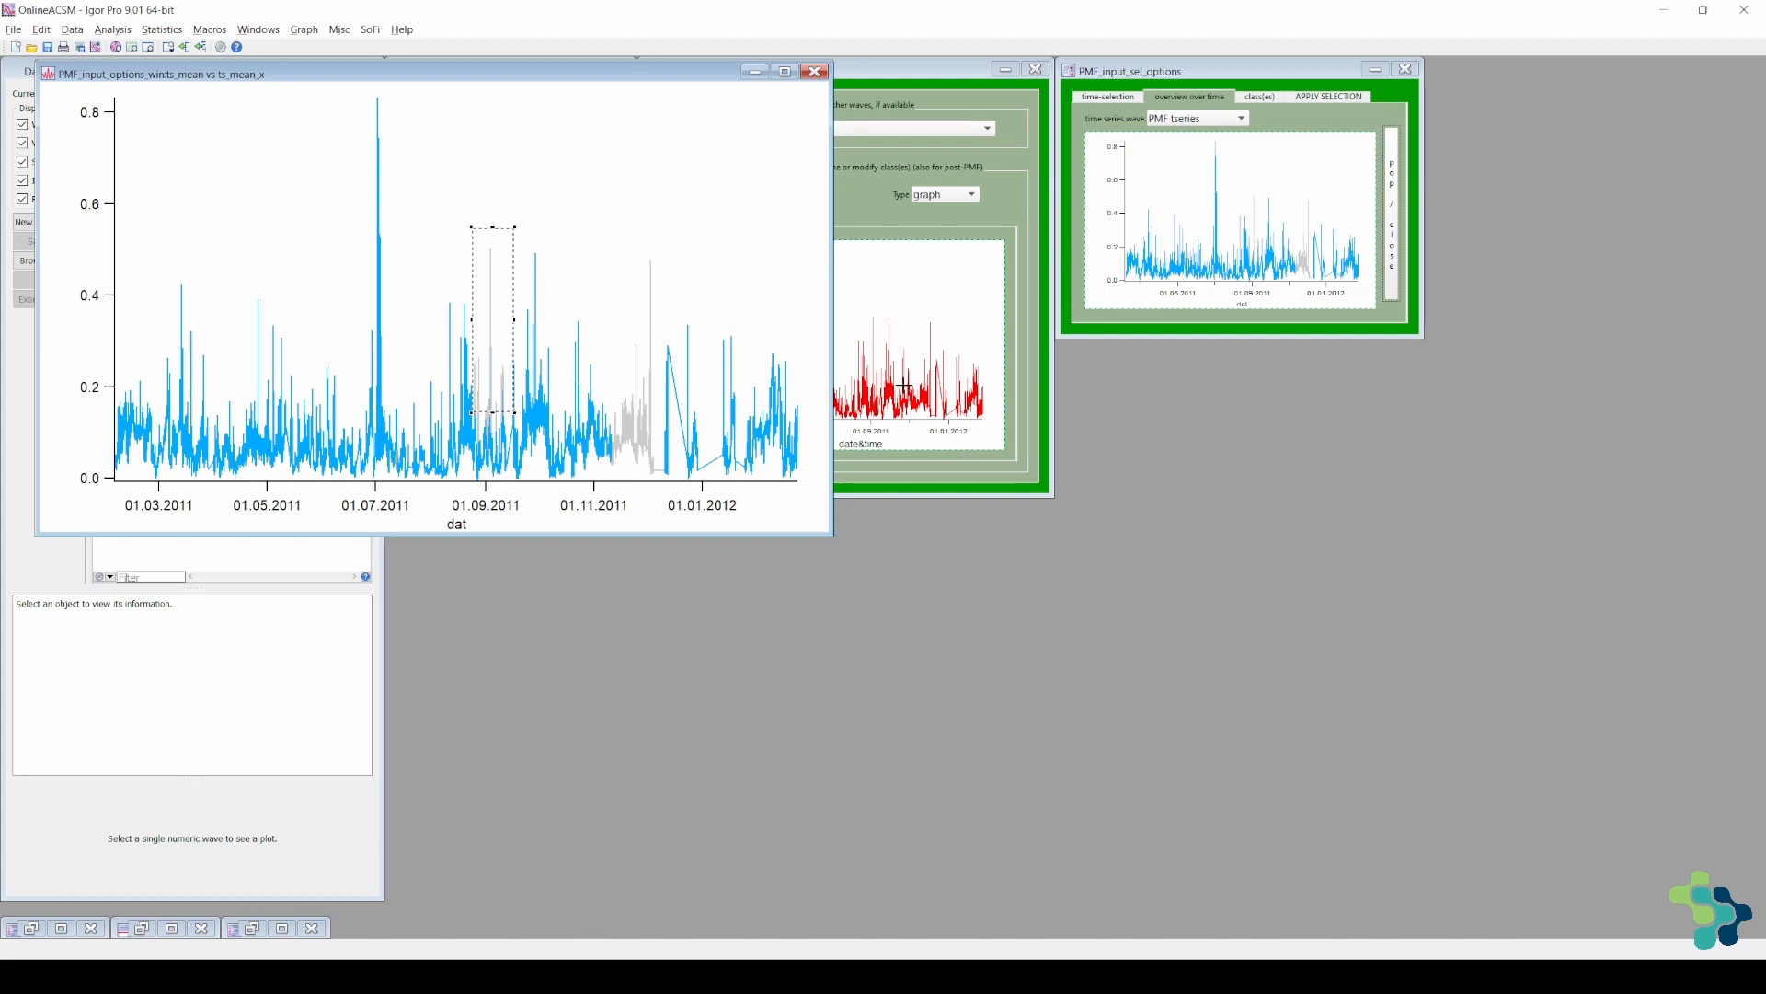
# - Apply the time series selection and confirm blacklisting the points unselected in the overview graph
pyautogui.click(1325, 97)
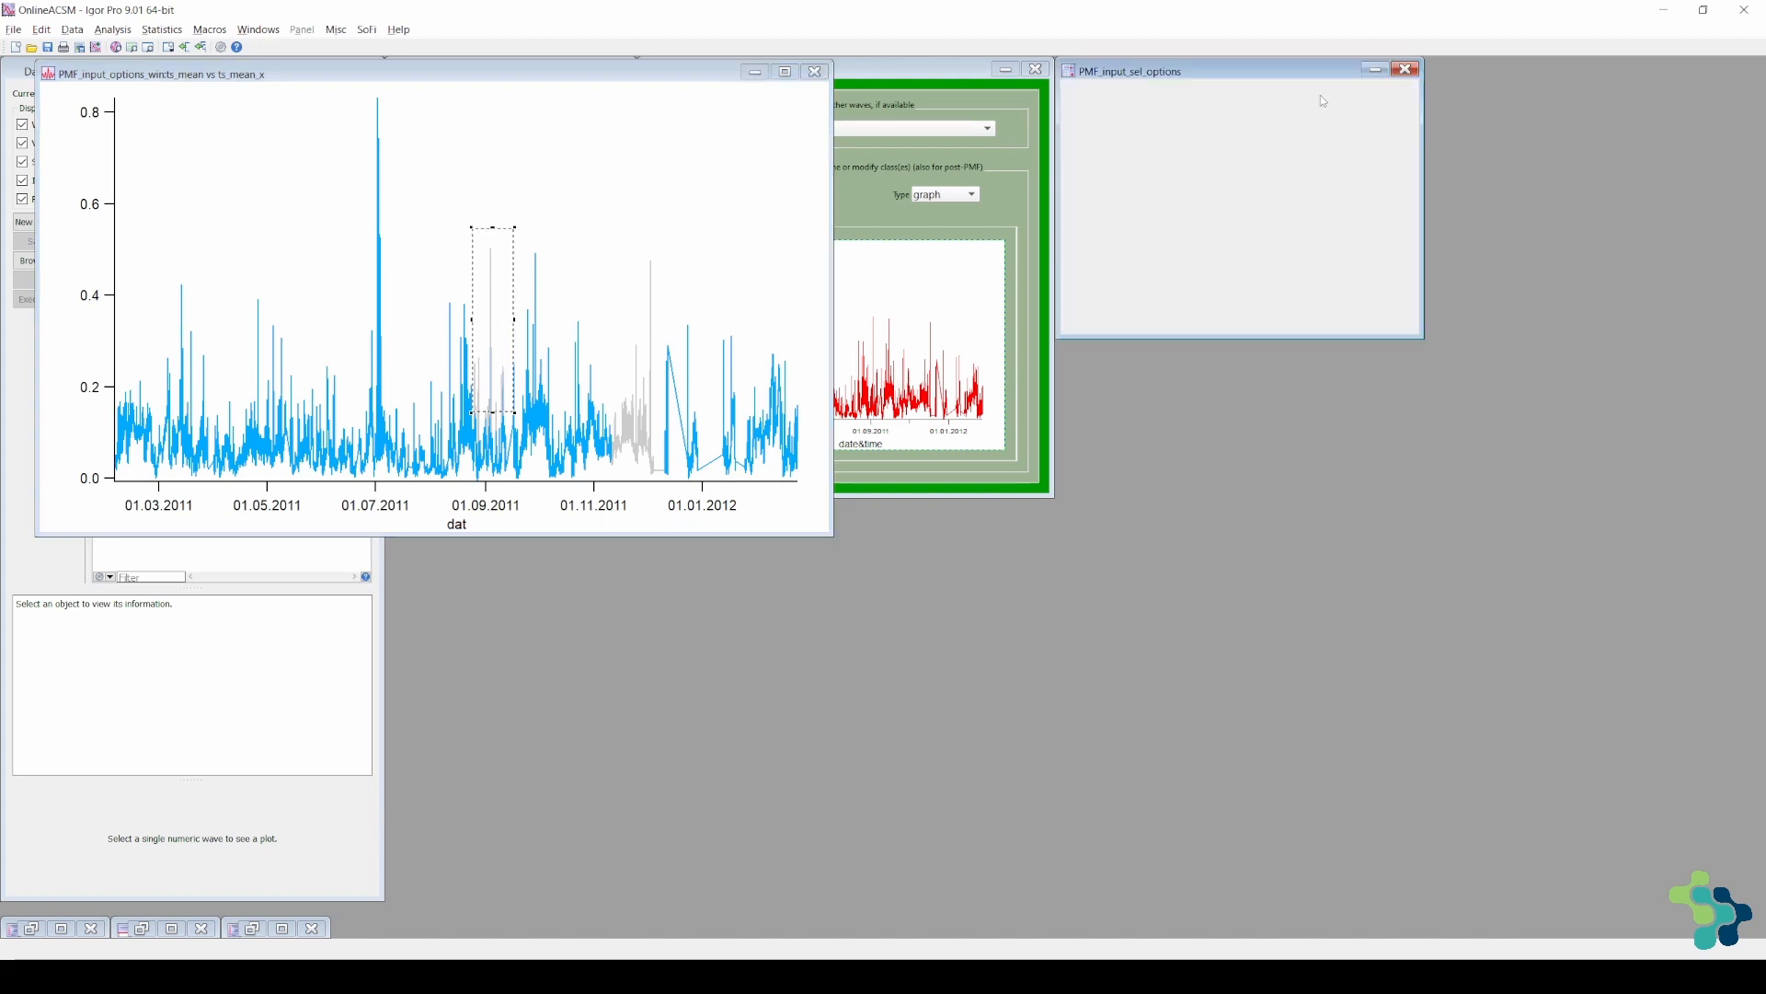
pyautogui.click(1261, 183)
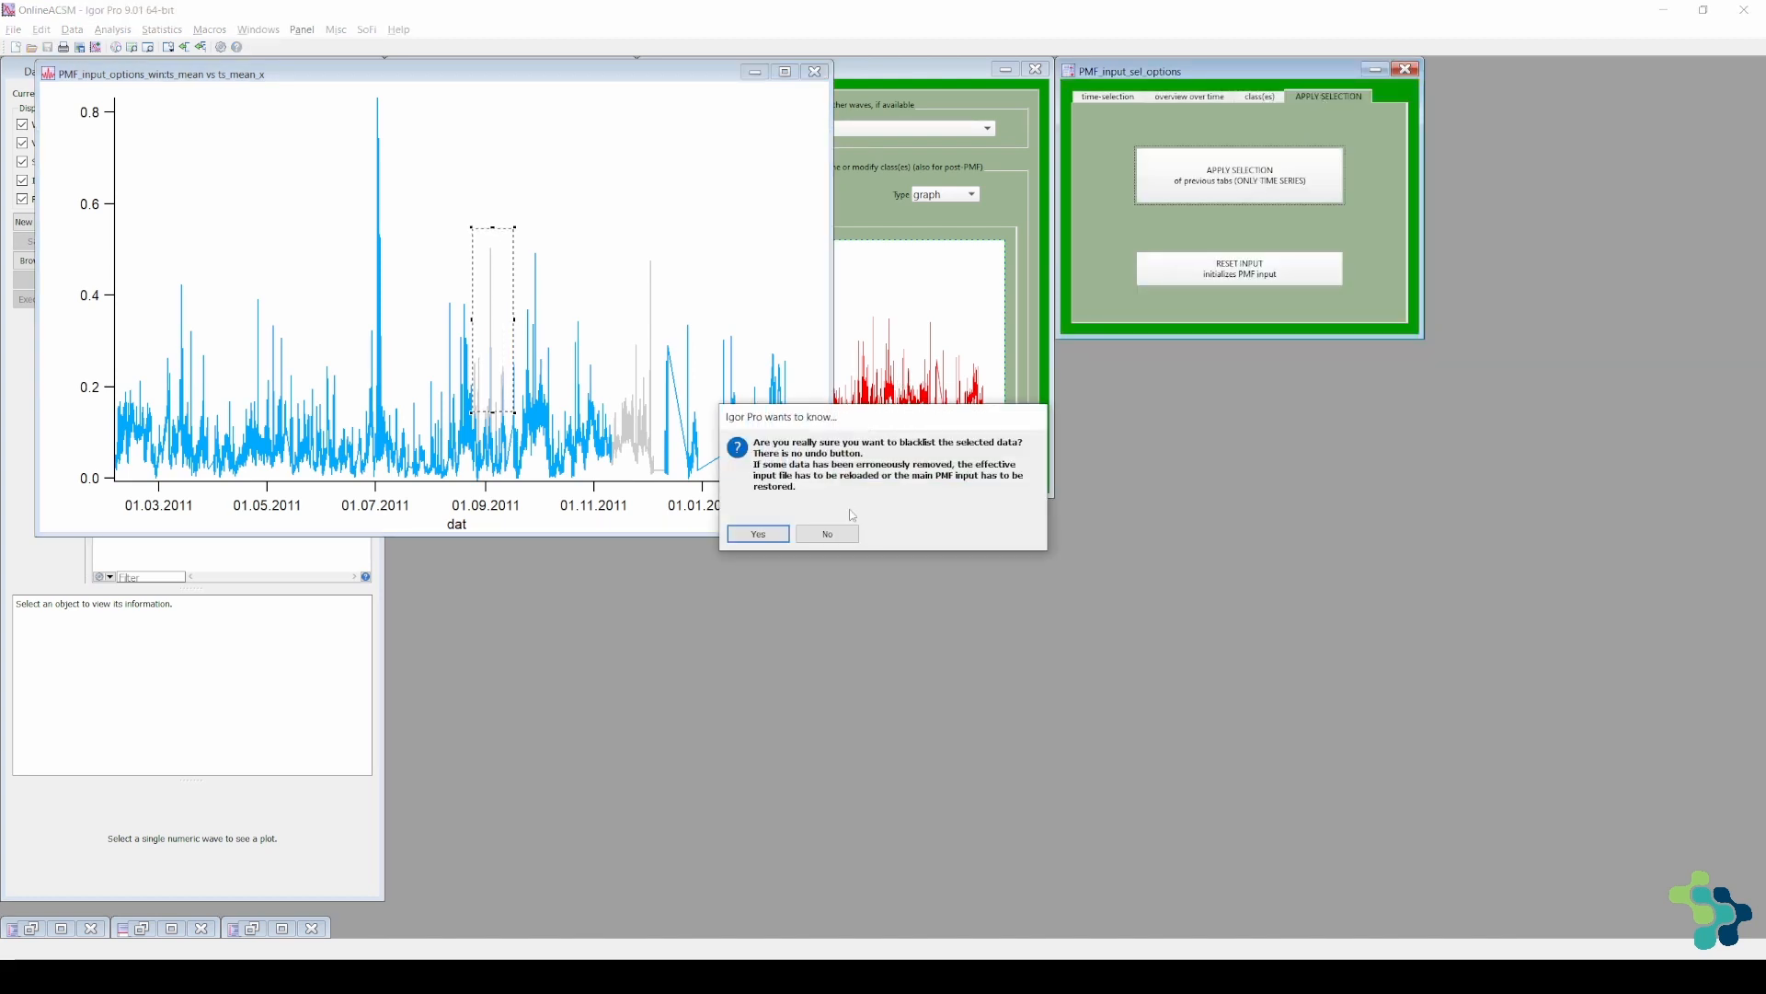
pyautogui.click(777, 539)
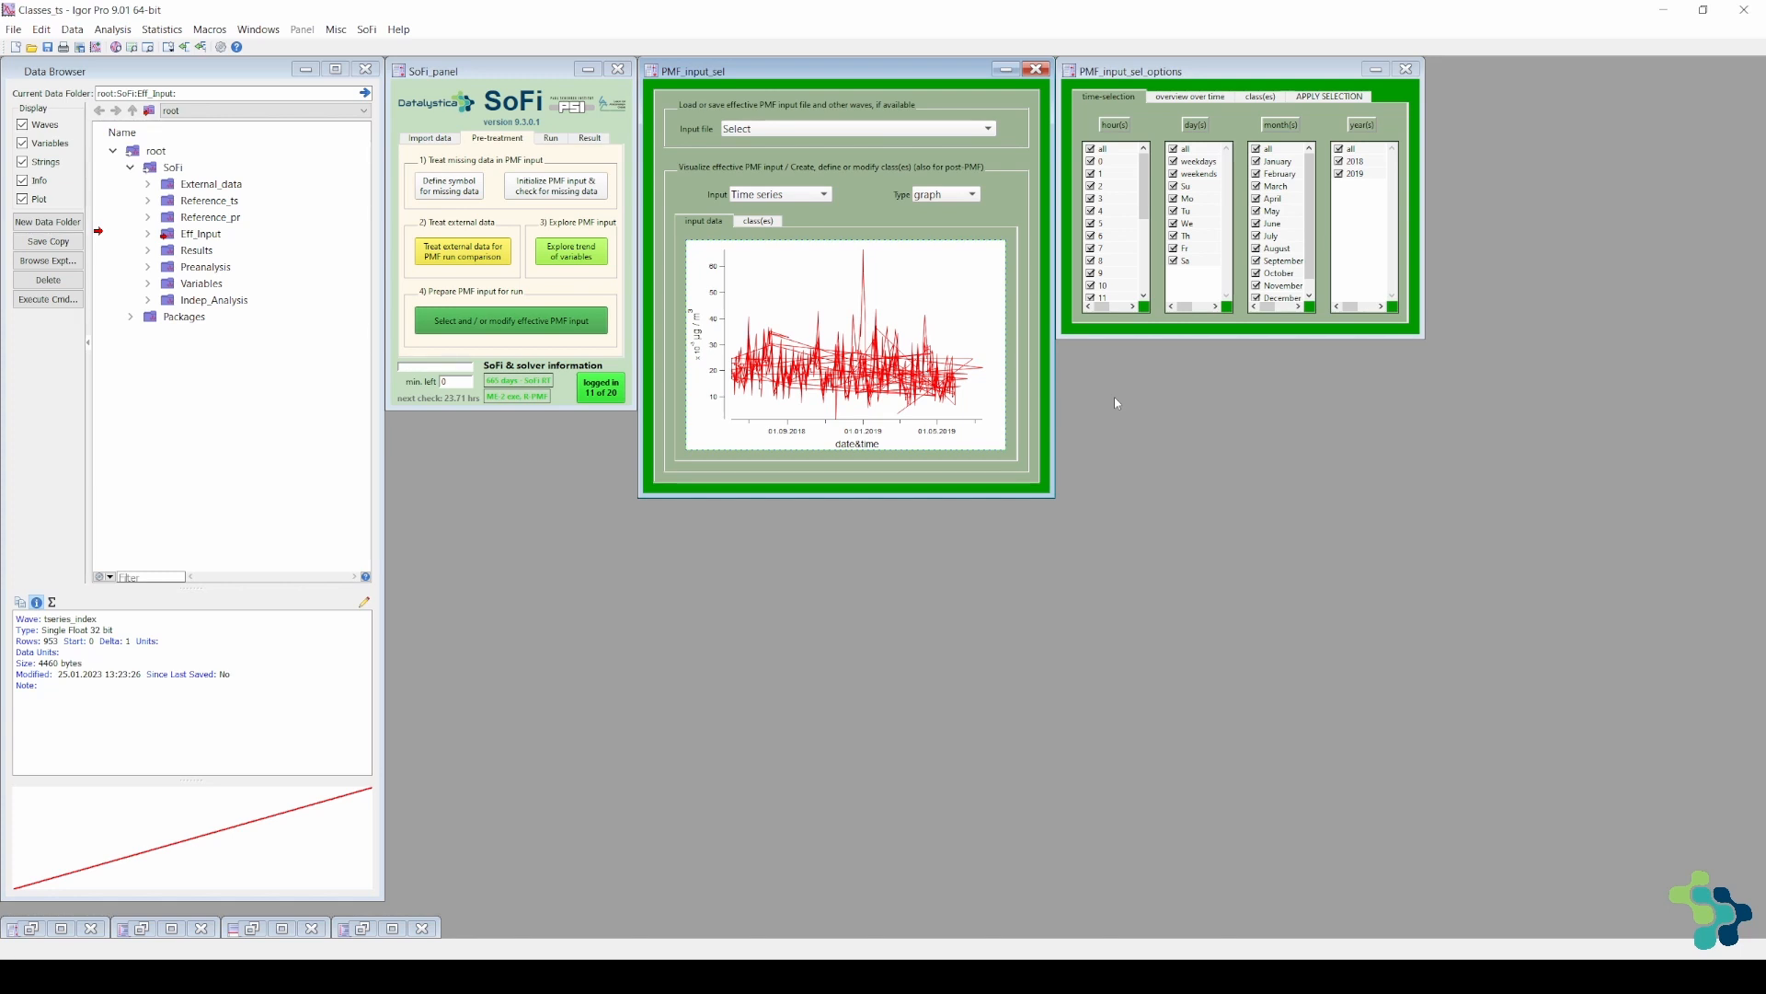
# - Replace the default time series class list with the imported stationlist wave and visualize the station classes
pyautogui.click(757, 222)
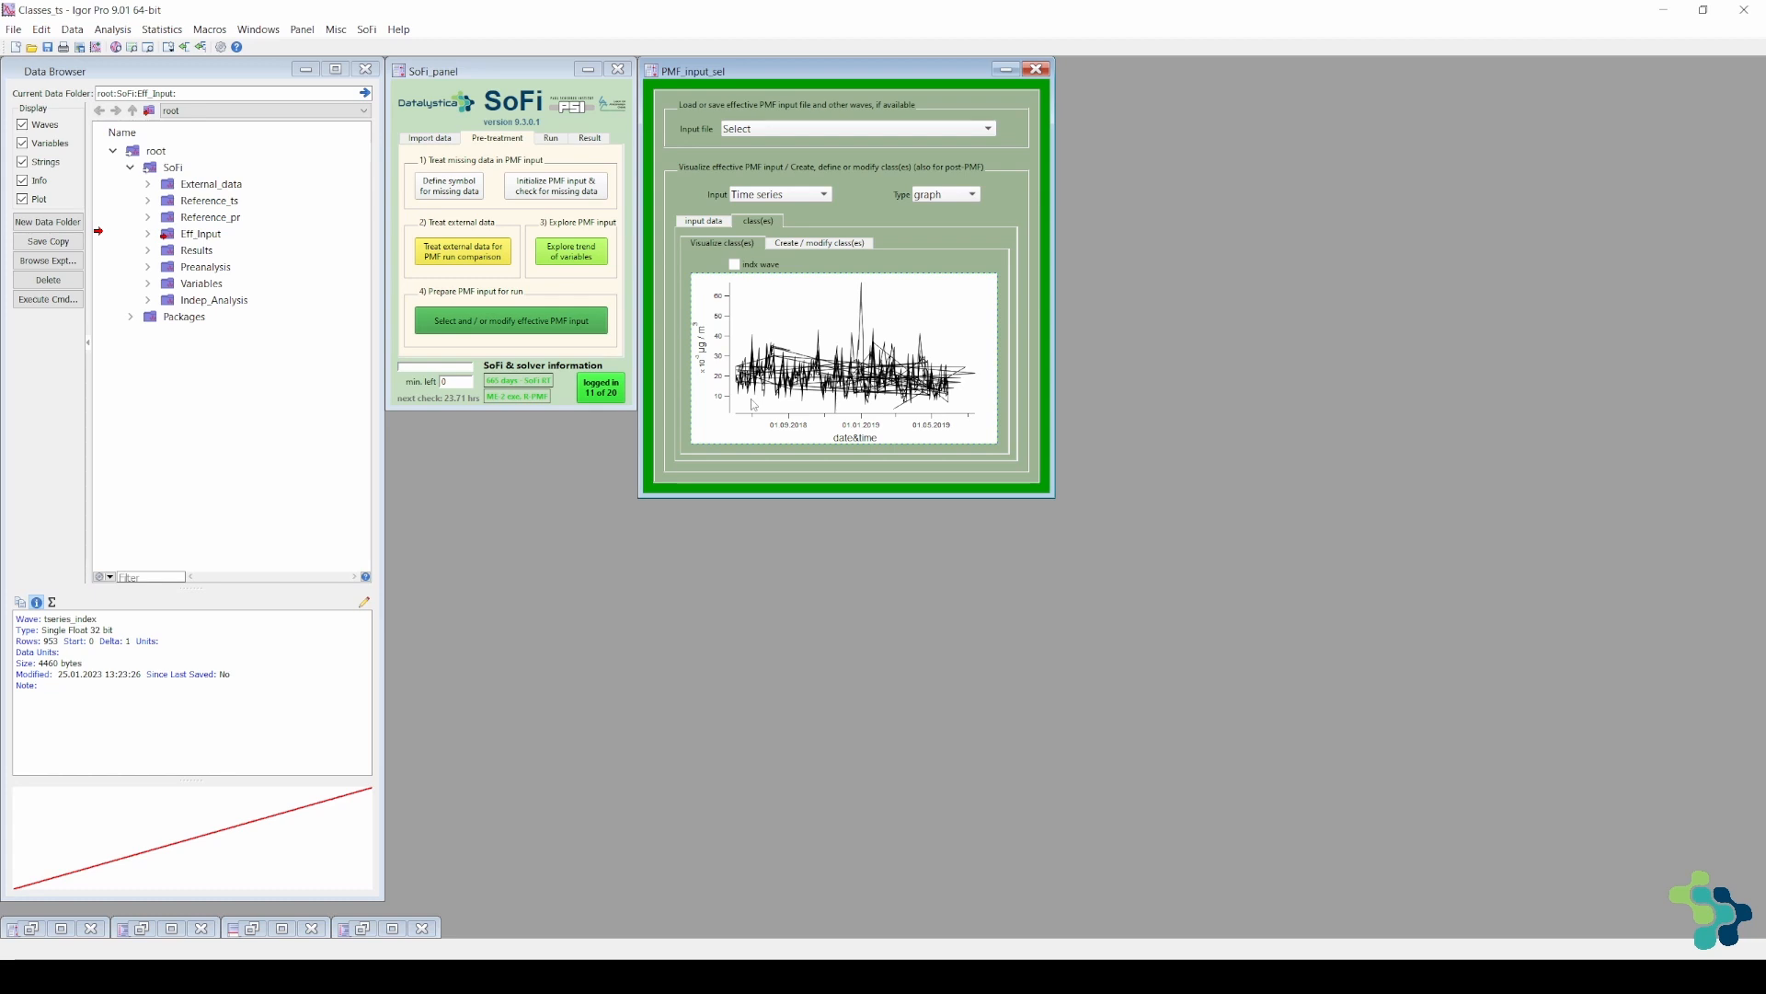
pyautogui.click(829, 245)
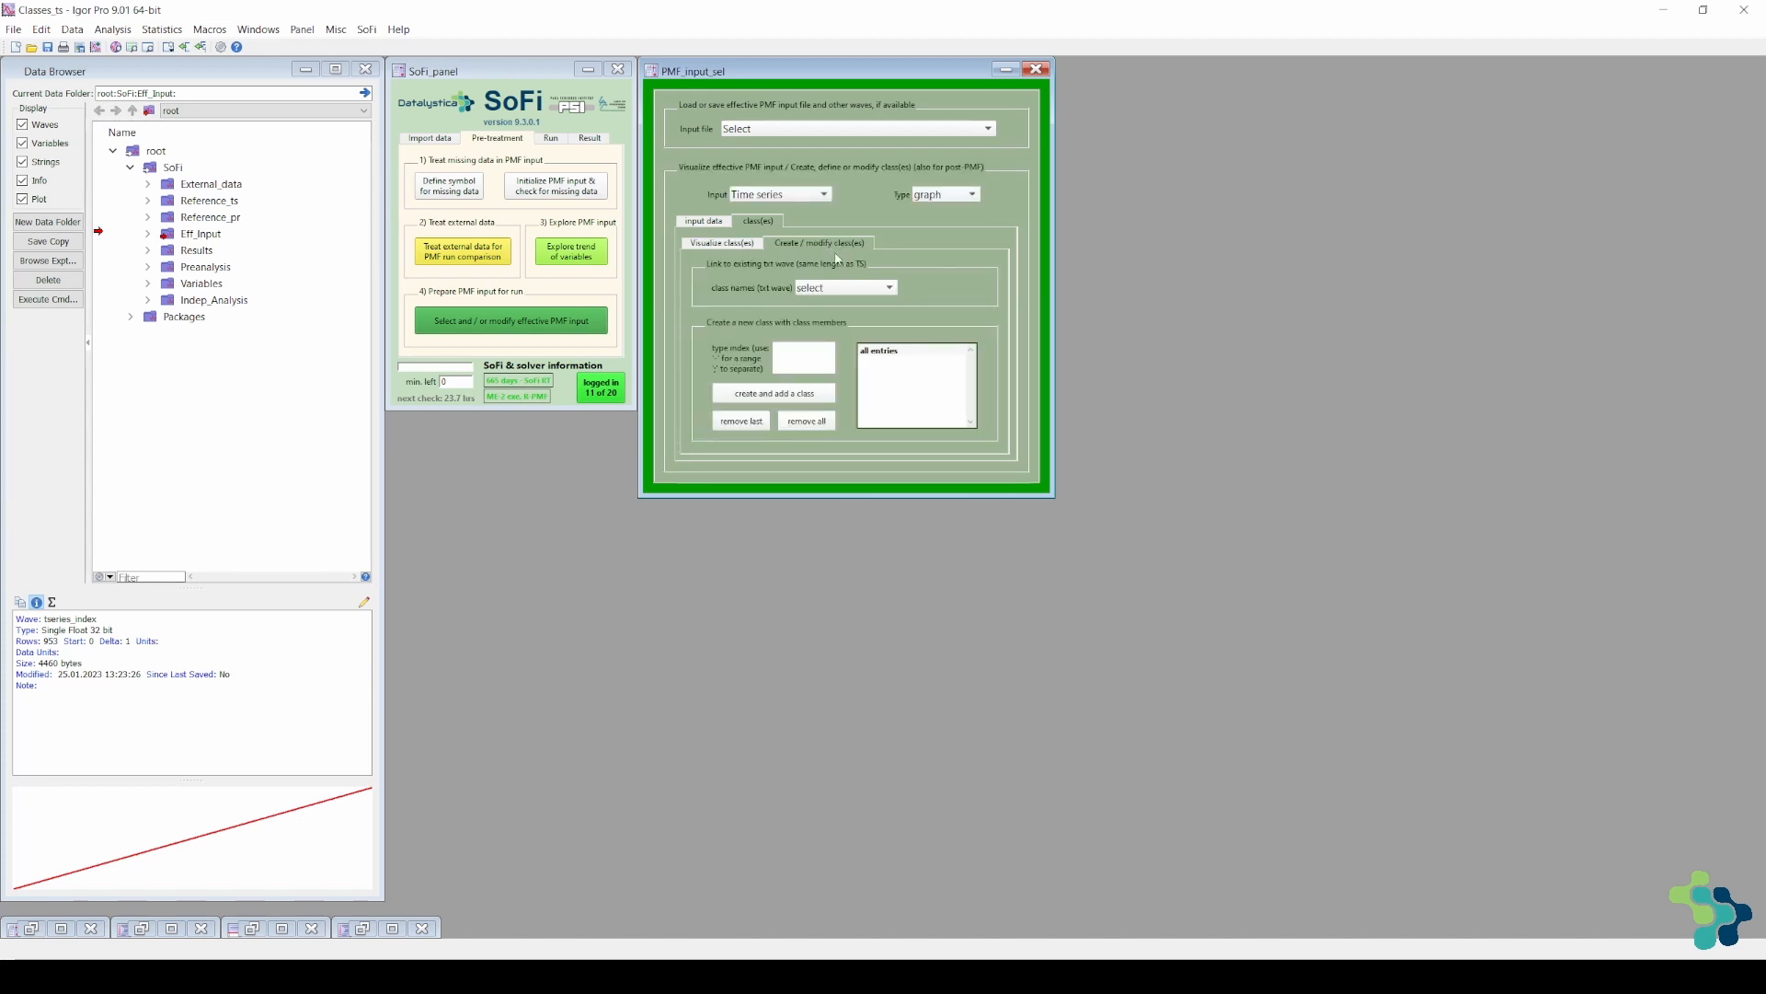
pyautogui.click(891, 288)
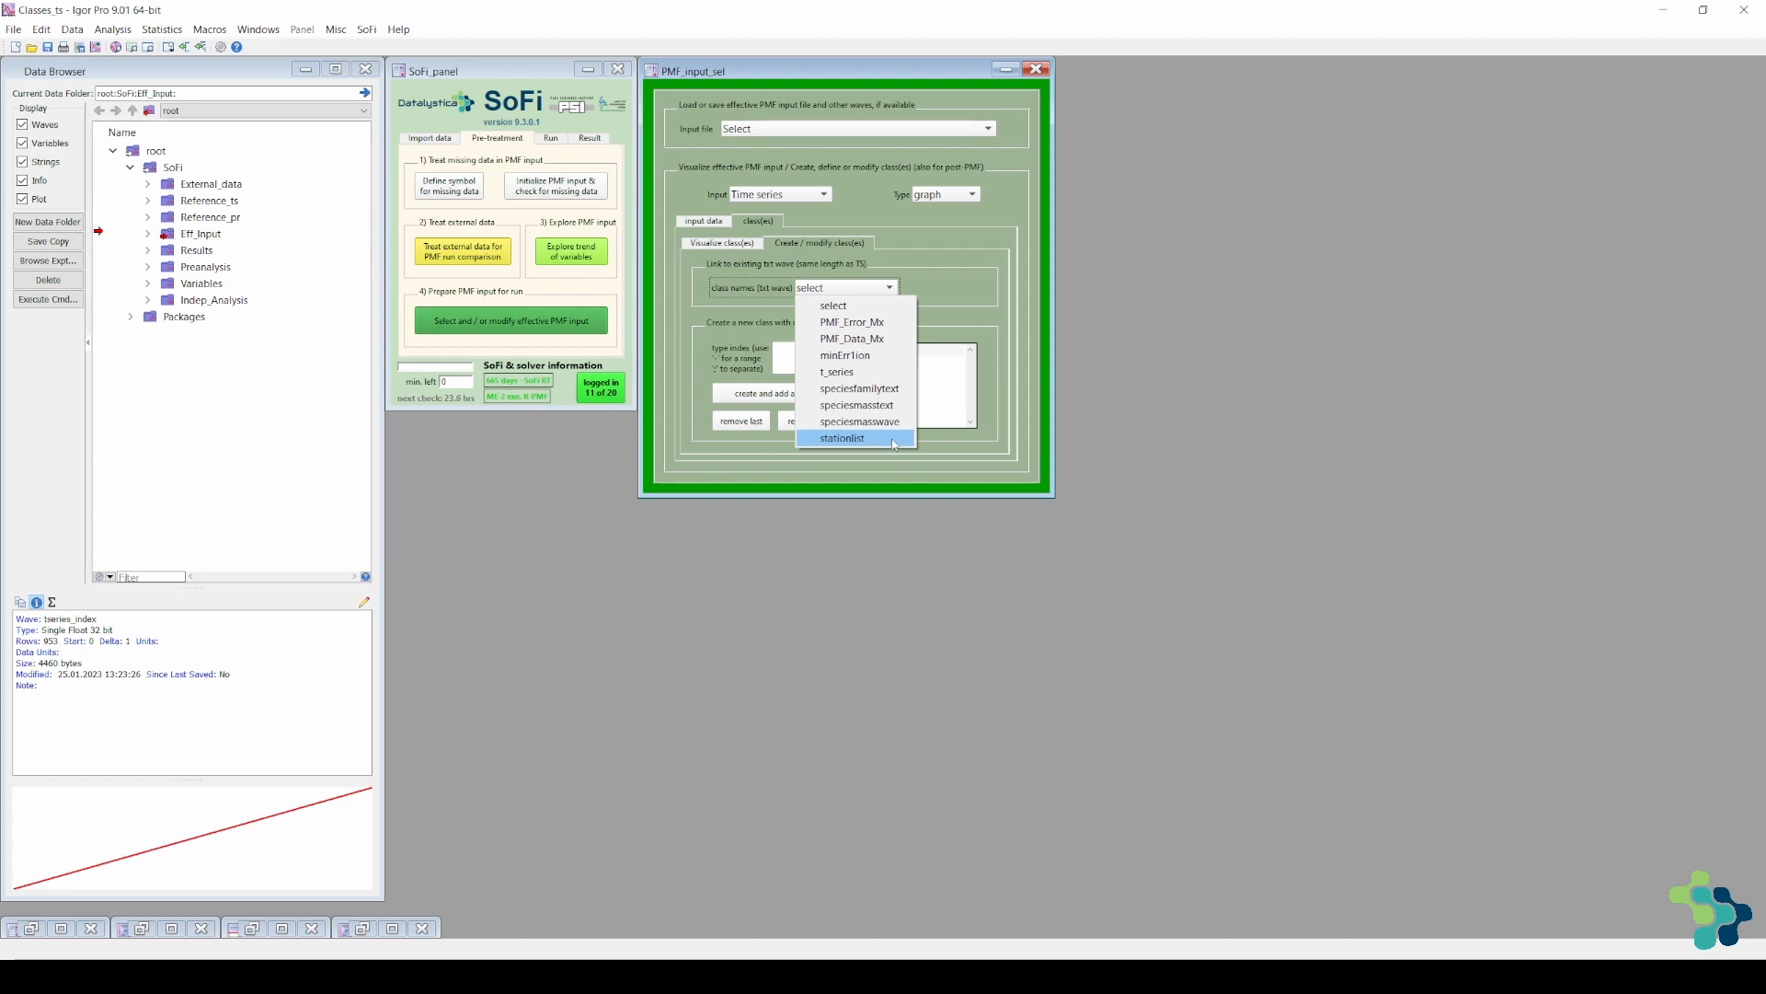
pyautogui.click(894, 442)
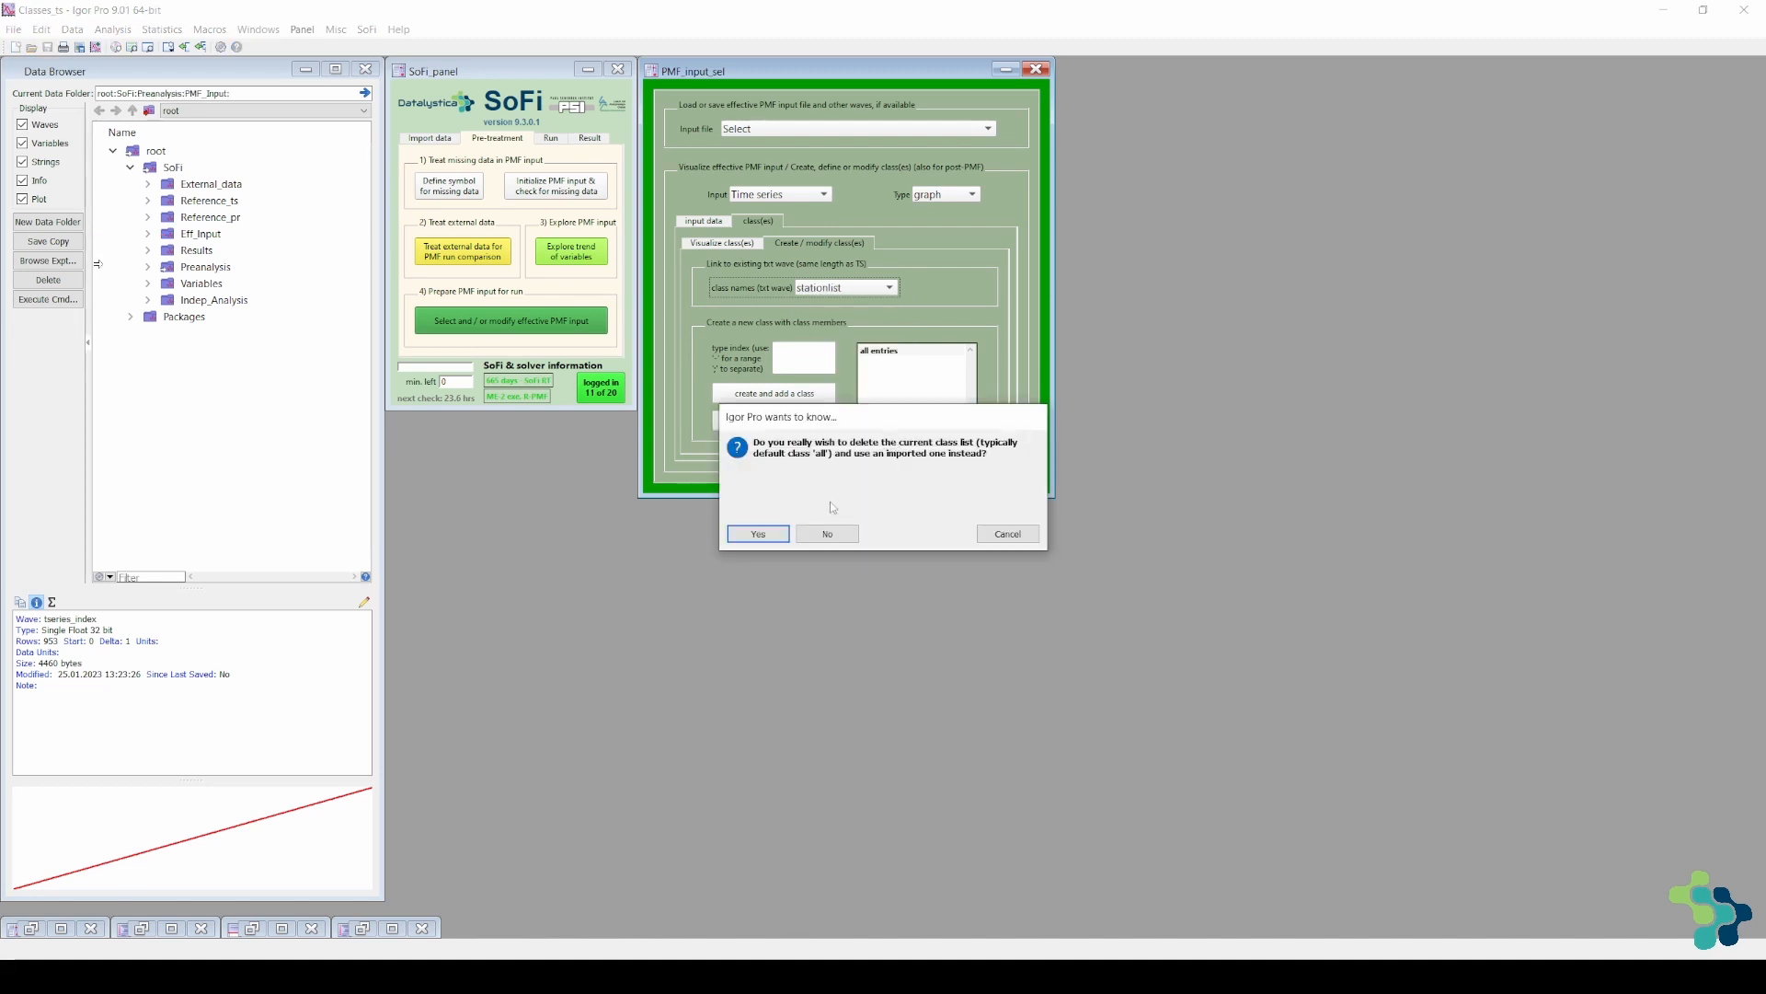
pyautogui.click(759, 535)
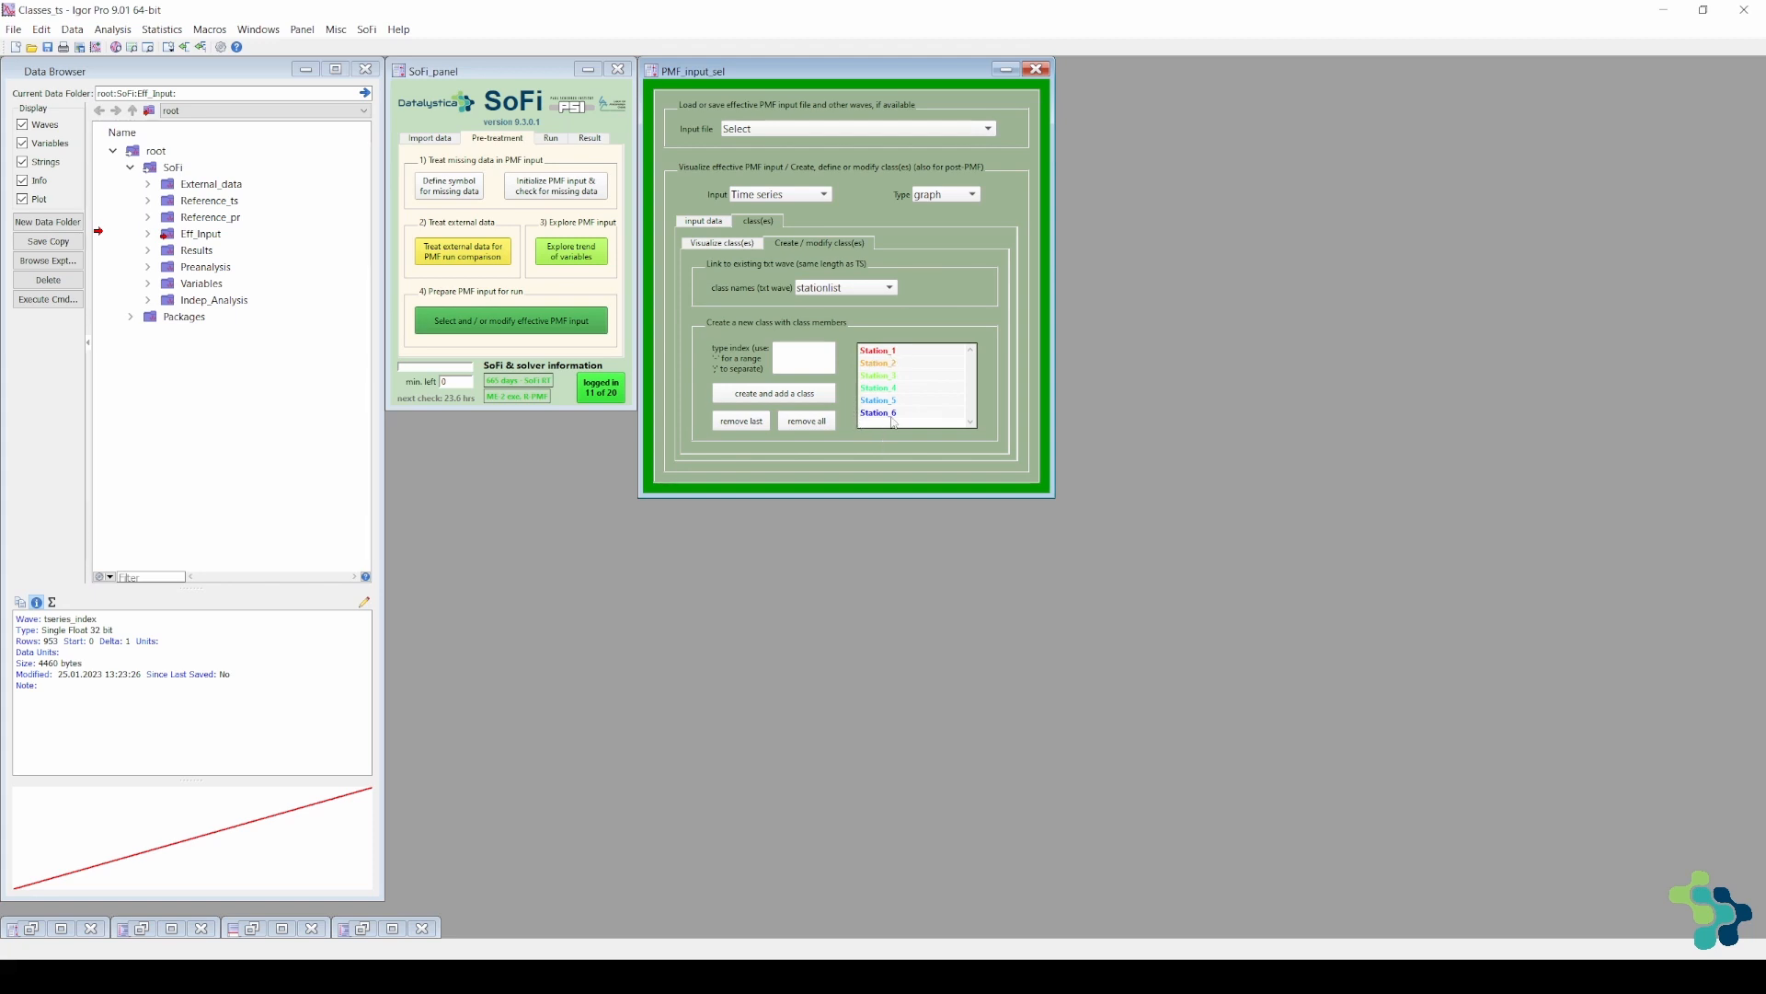
pyautogui.click(735, 244)
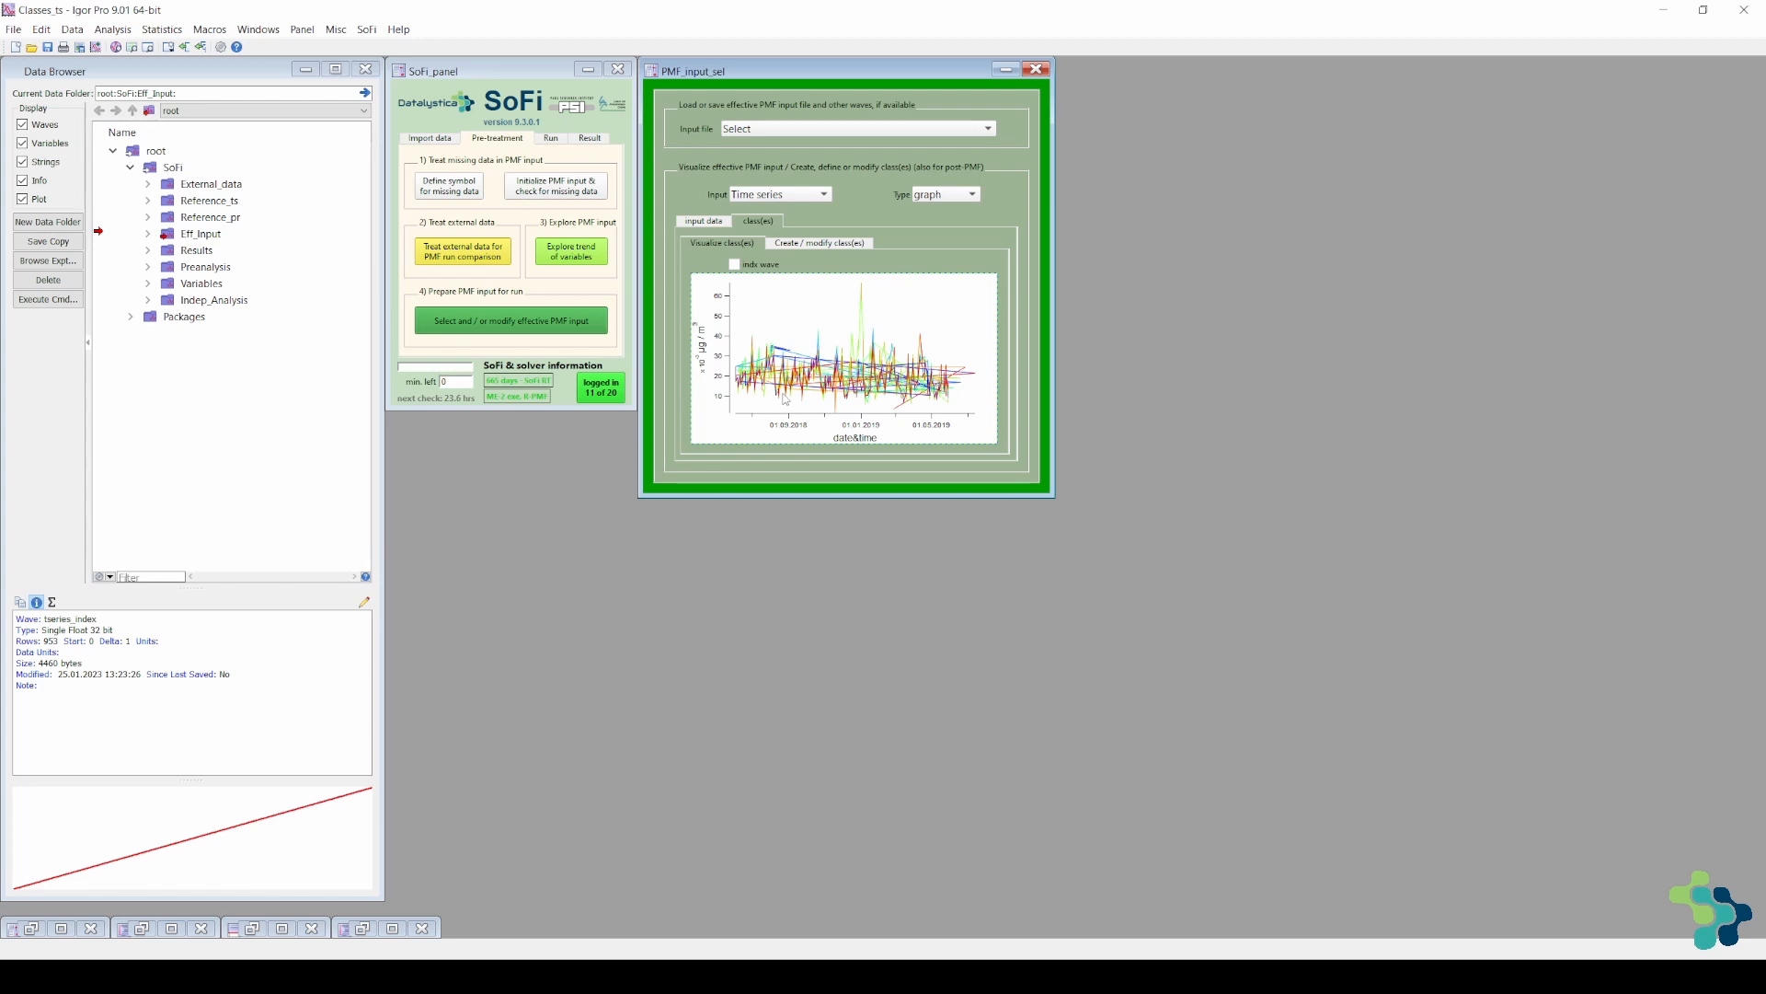
# - Remove all station classes, create classes with the index keyword monthly, and visualize them in the time series graph
pyautogui.click(822, 245)
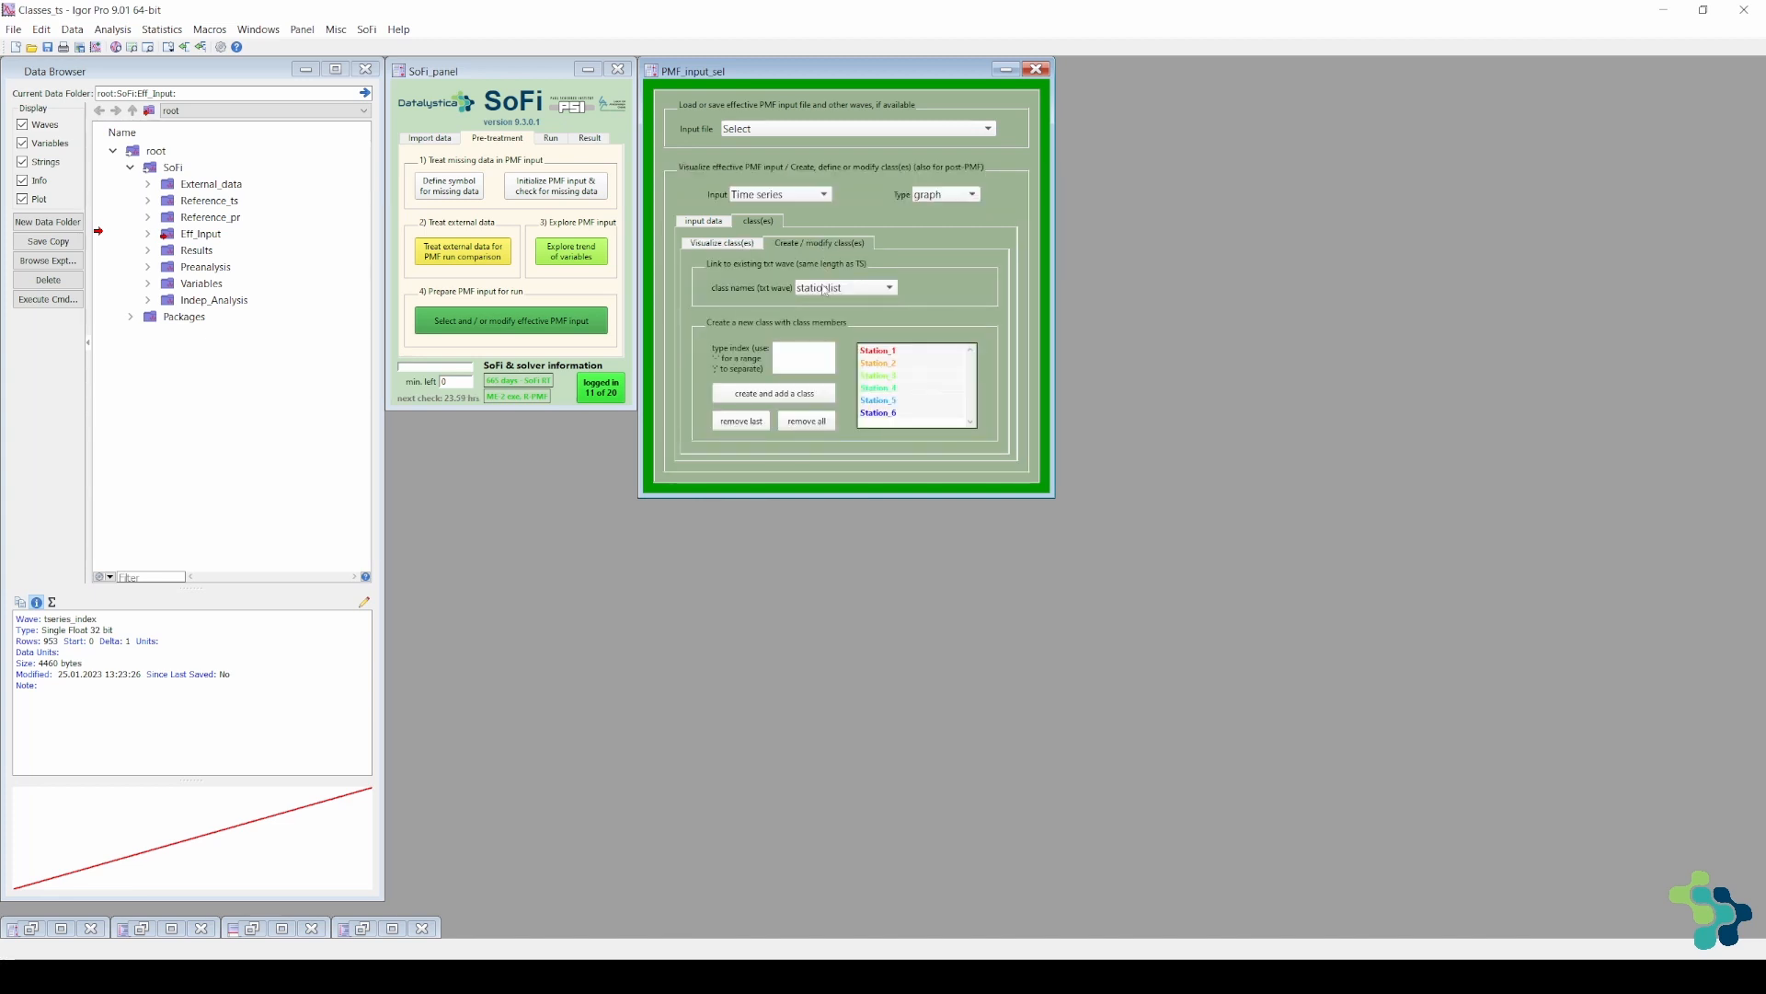
pyautogui.click(819, 425)
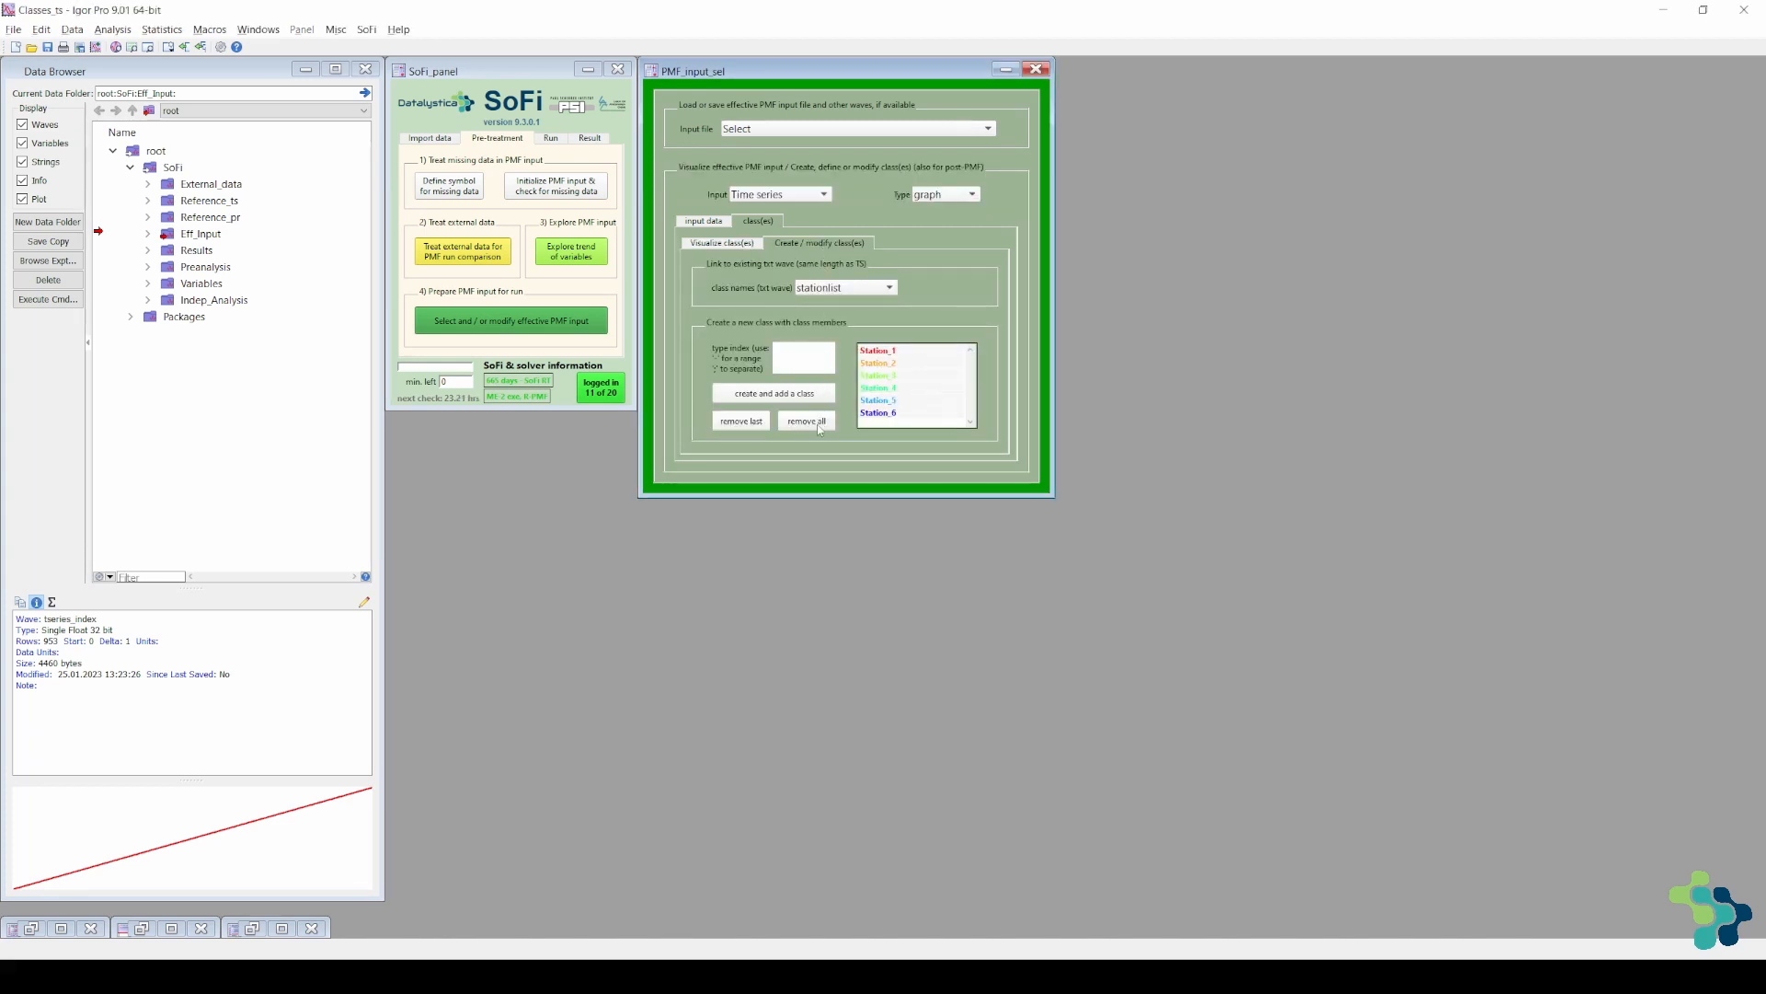
pyautogui.click(808, 358)
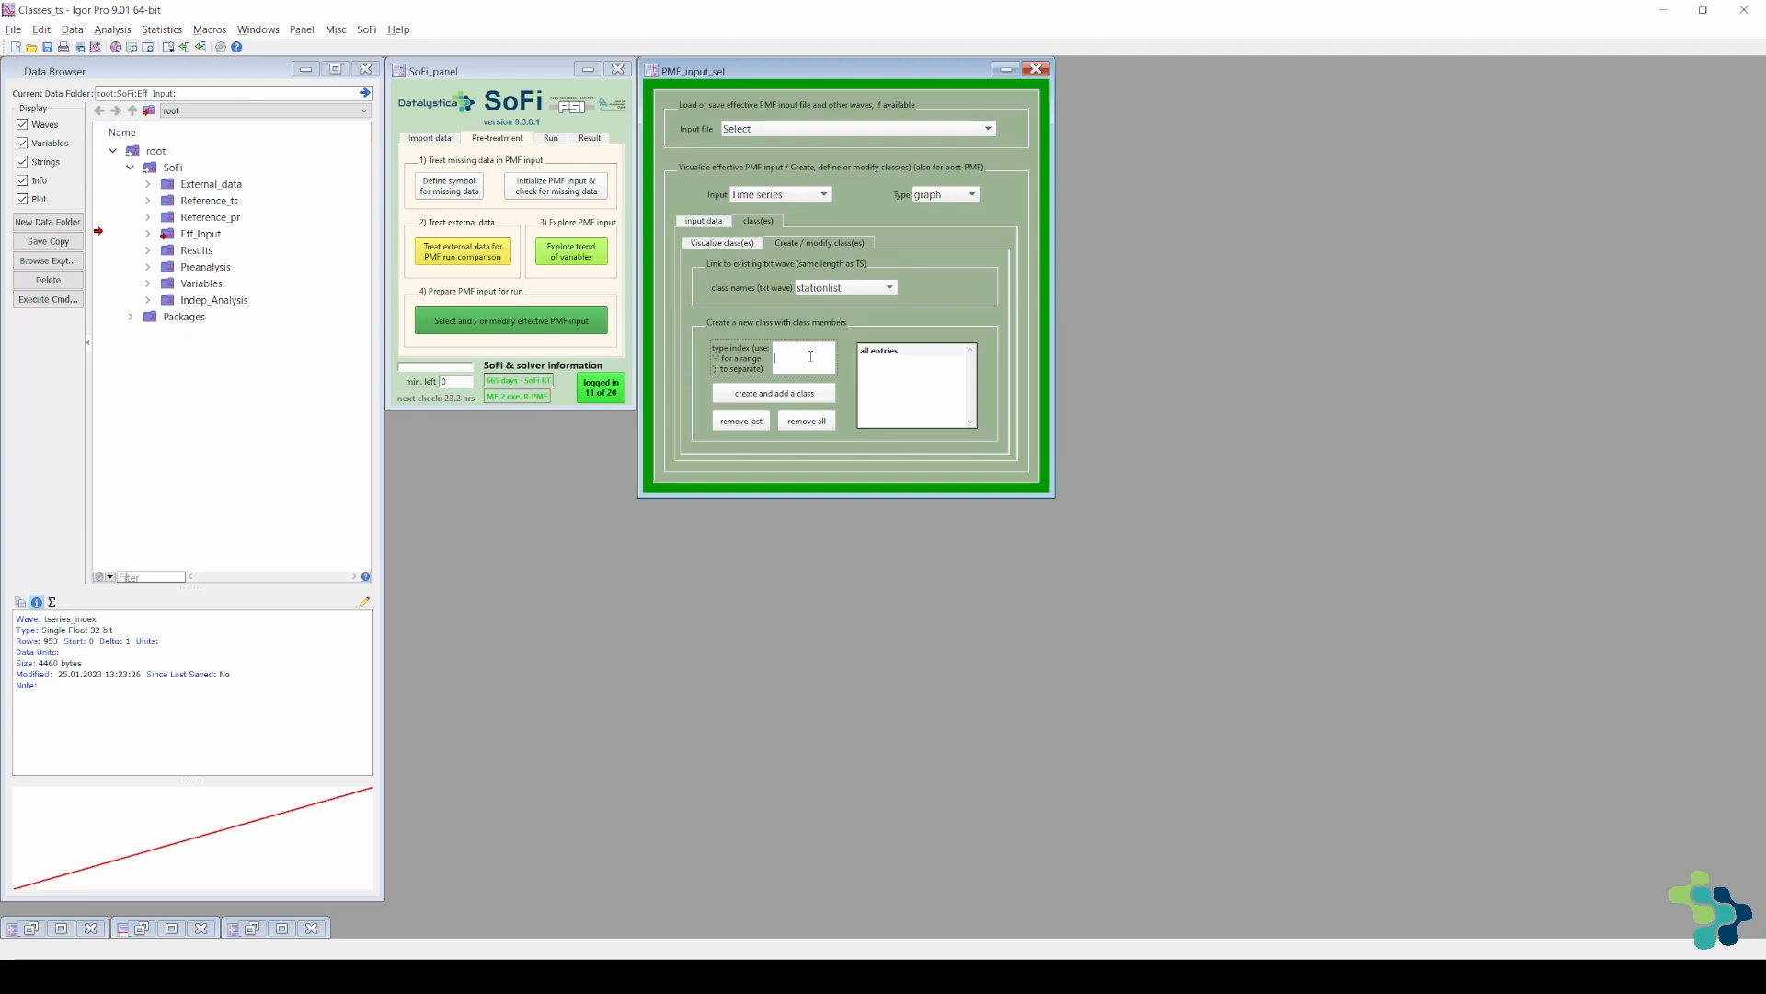
pyautogui.write('monthly')
pyautogui.click(772, 393)
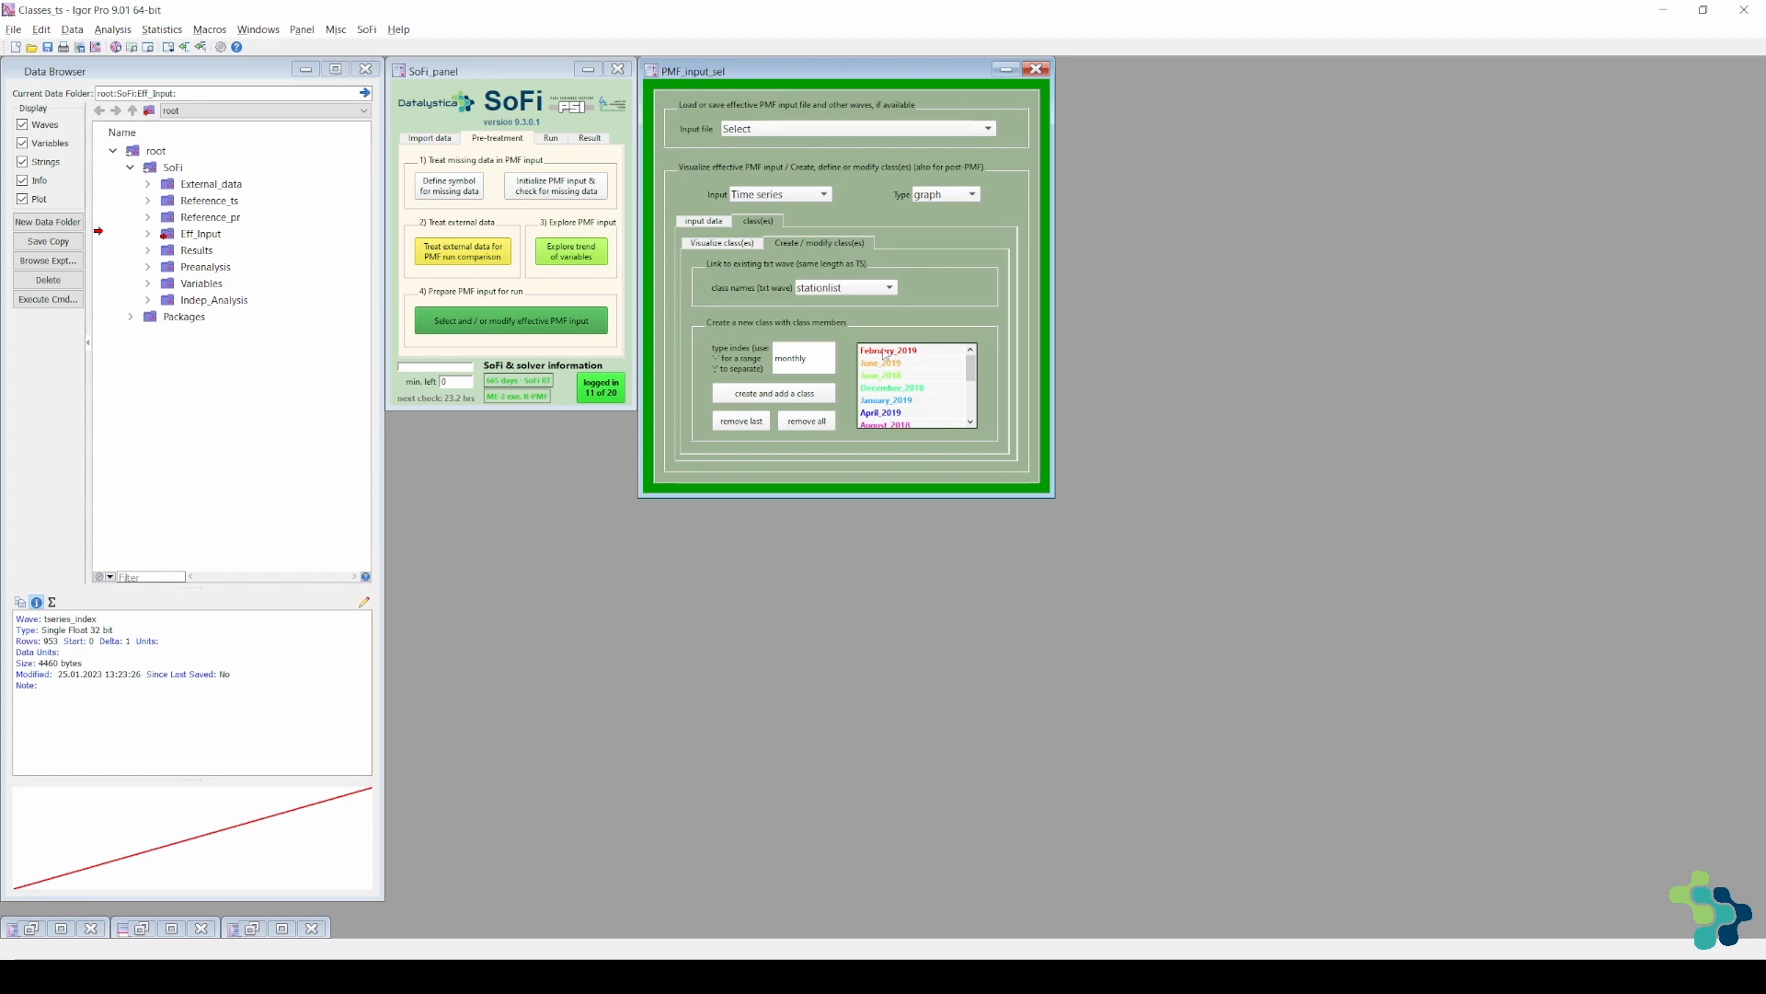
pyautogui.click(720, 245)
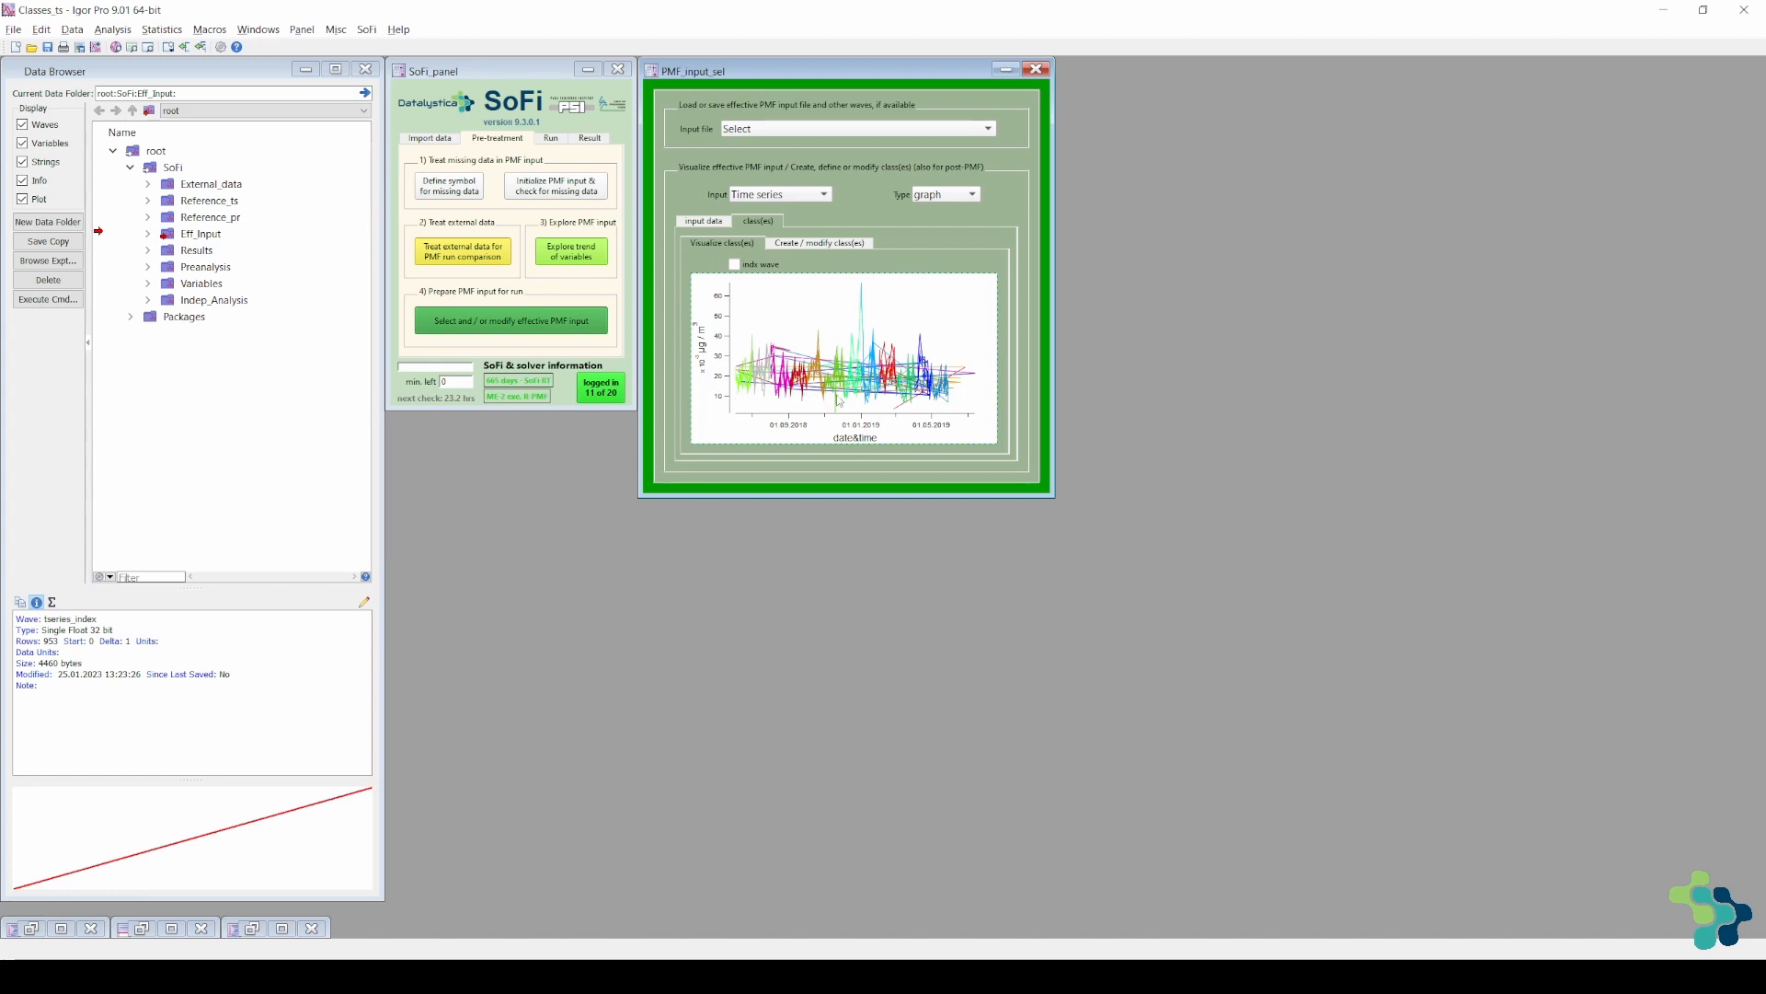
# - Remove all monthly classes, create block classes with the index keyword block100, and review the resulting class list
pyautogui.click(841, 243)
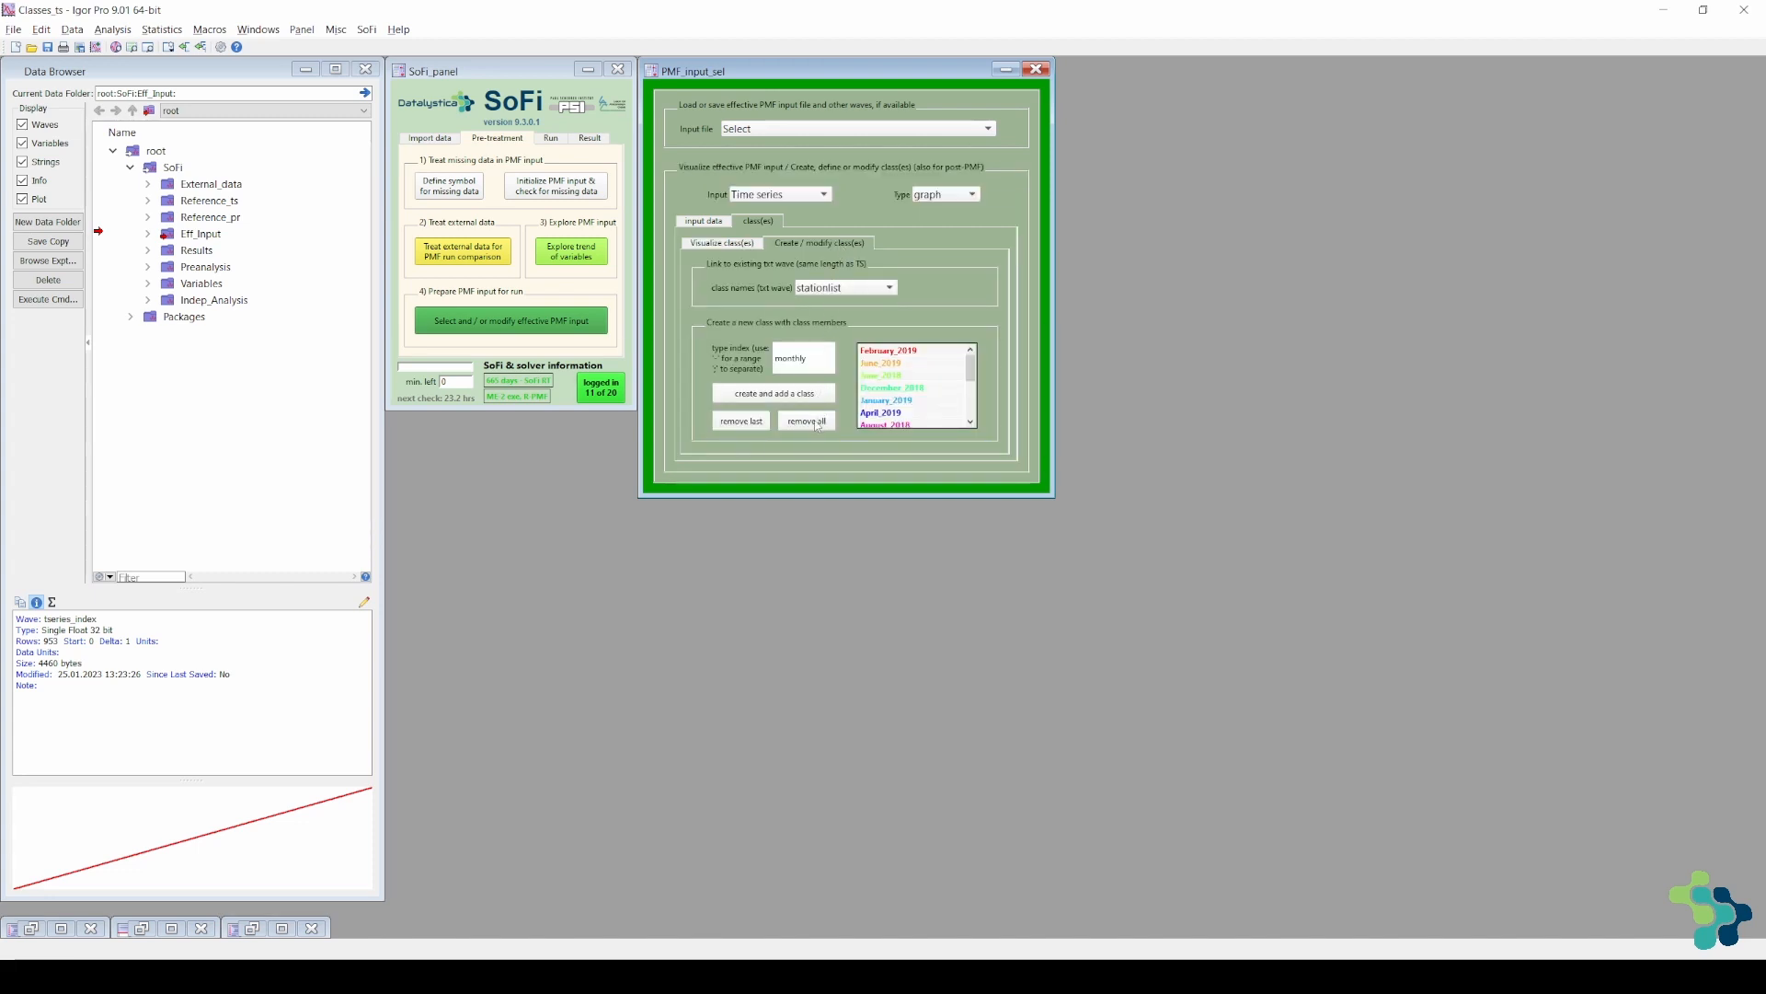
pyautogui.click(816, 422)
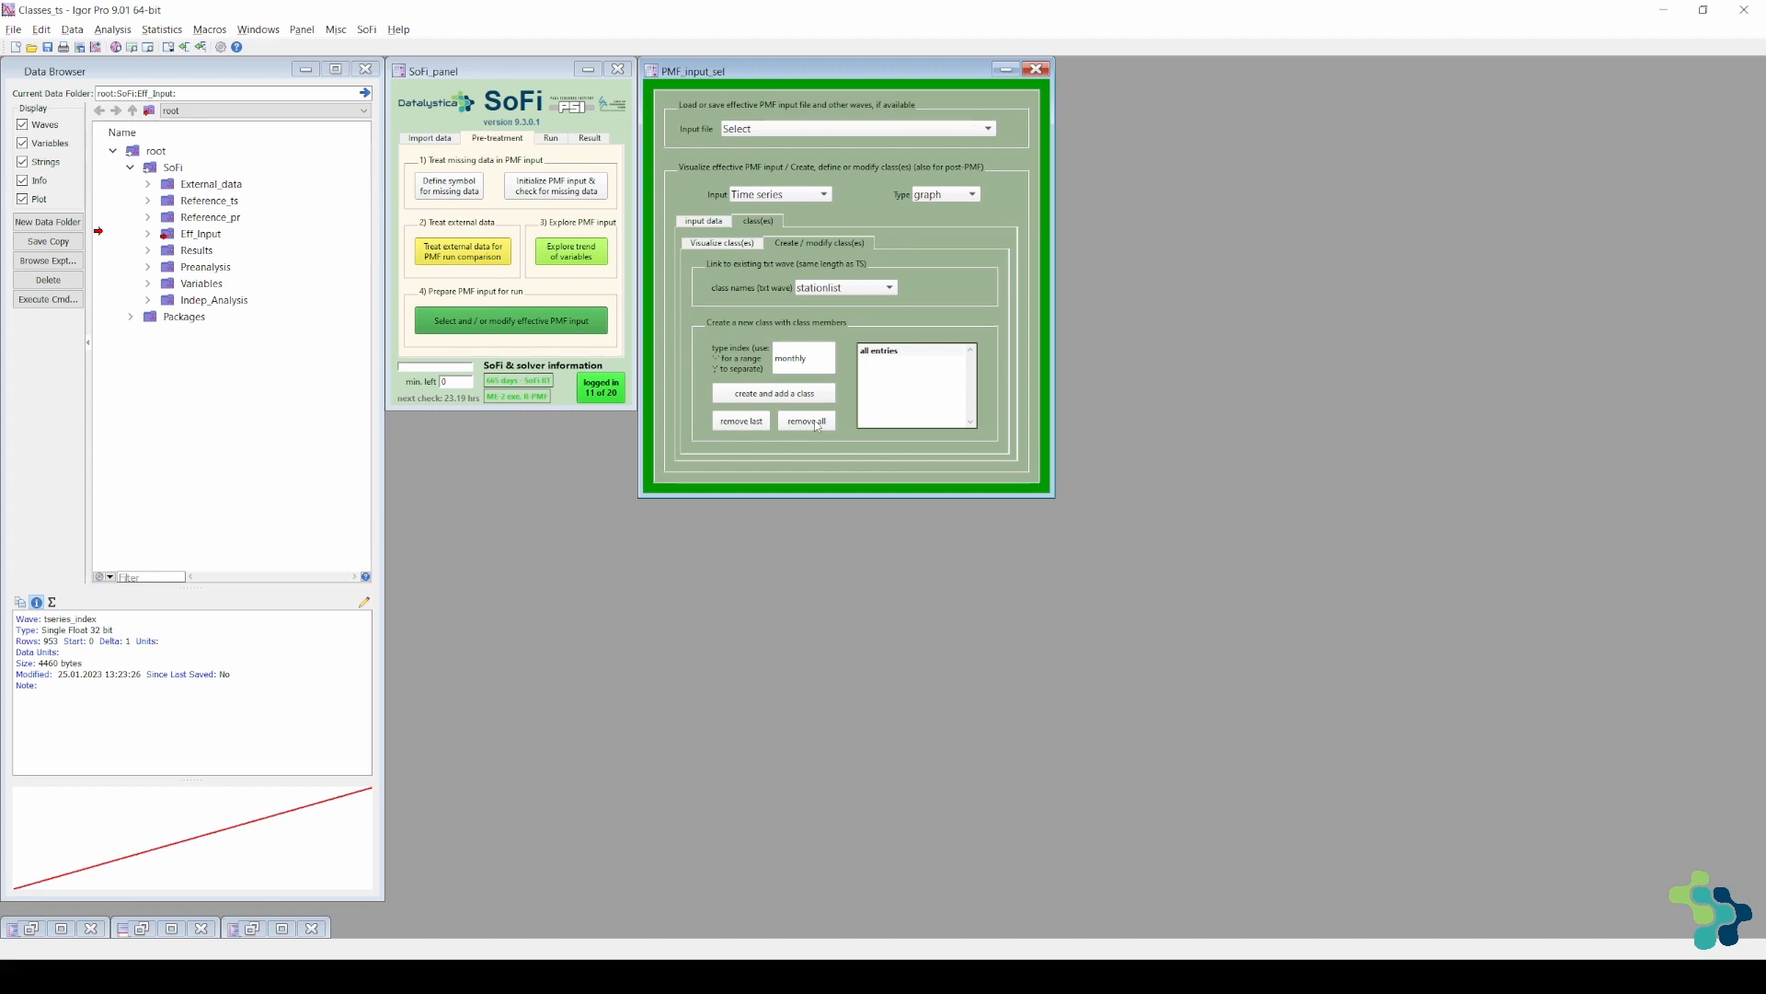
pyautogui.moveTo(816, 365); pyautogui.dragTo(772, 372)
pyautogui.write('block100')
pyautogui.click(818, 396)
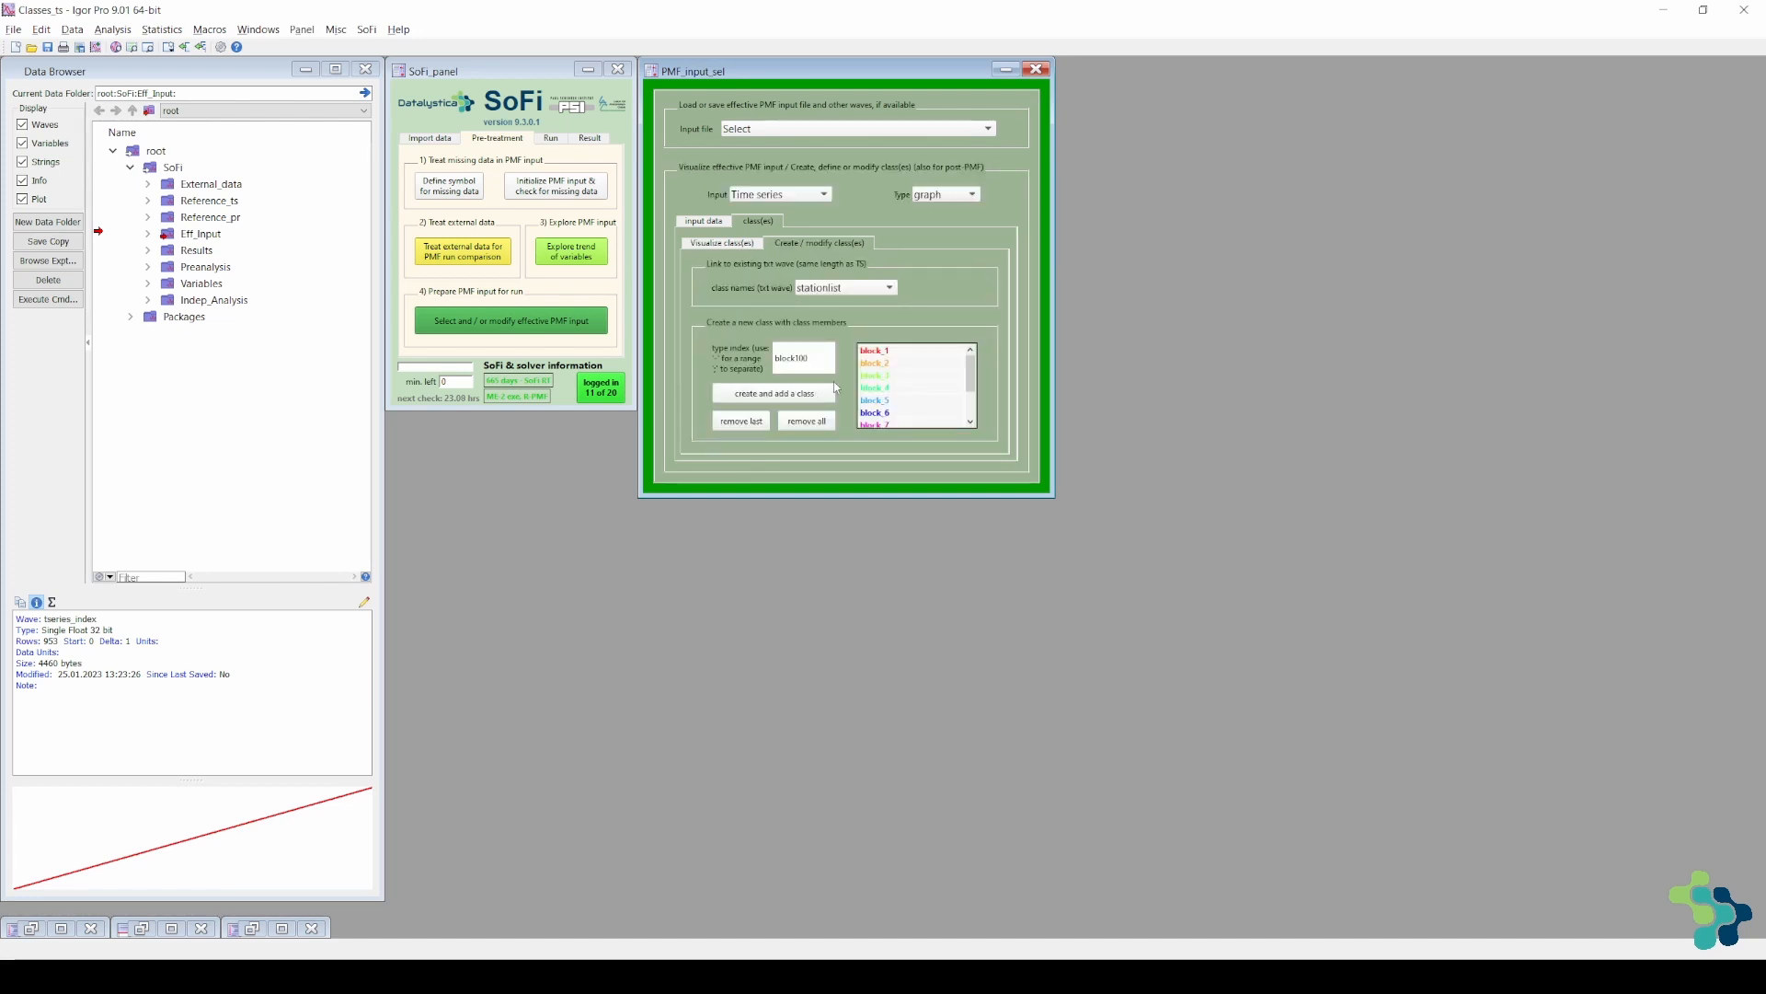
pyautogui.moveTo(973, 361); pyautogui.dragTo(972, 400)
pyautogui.moveTo(971, 401); pyautogui.dragTo(970, 404)
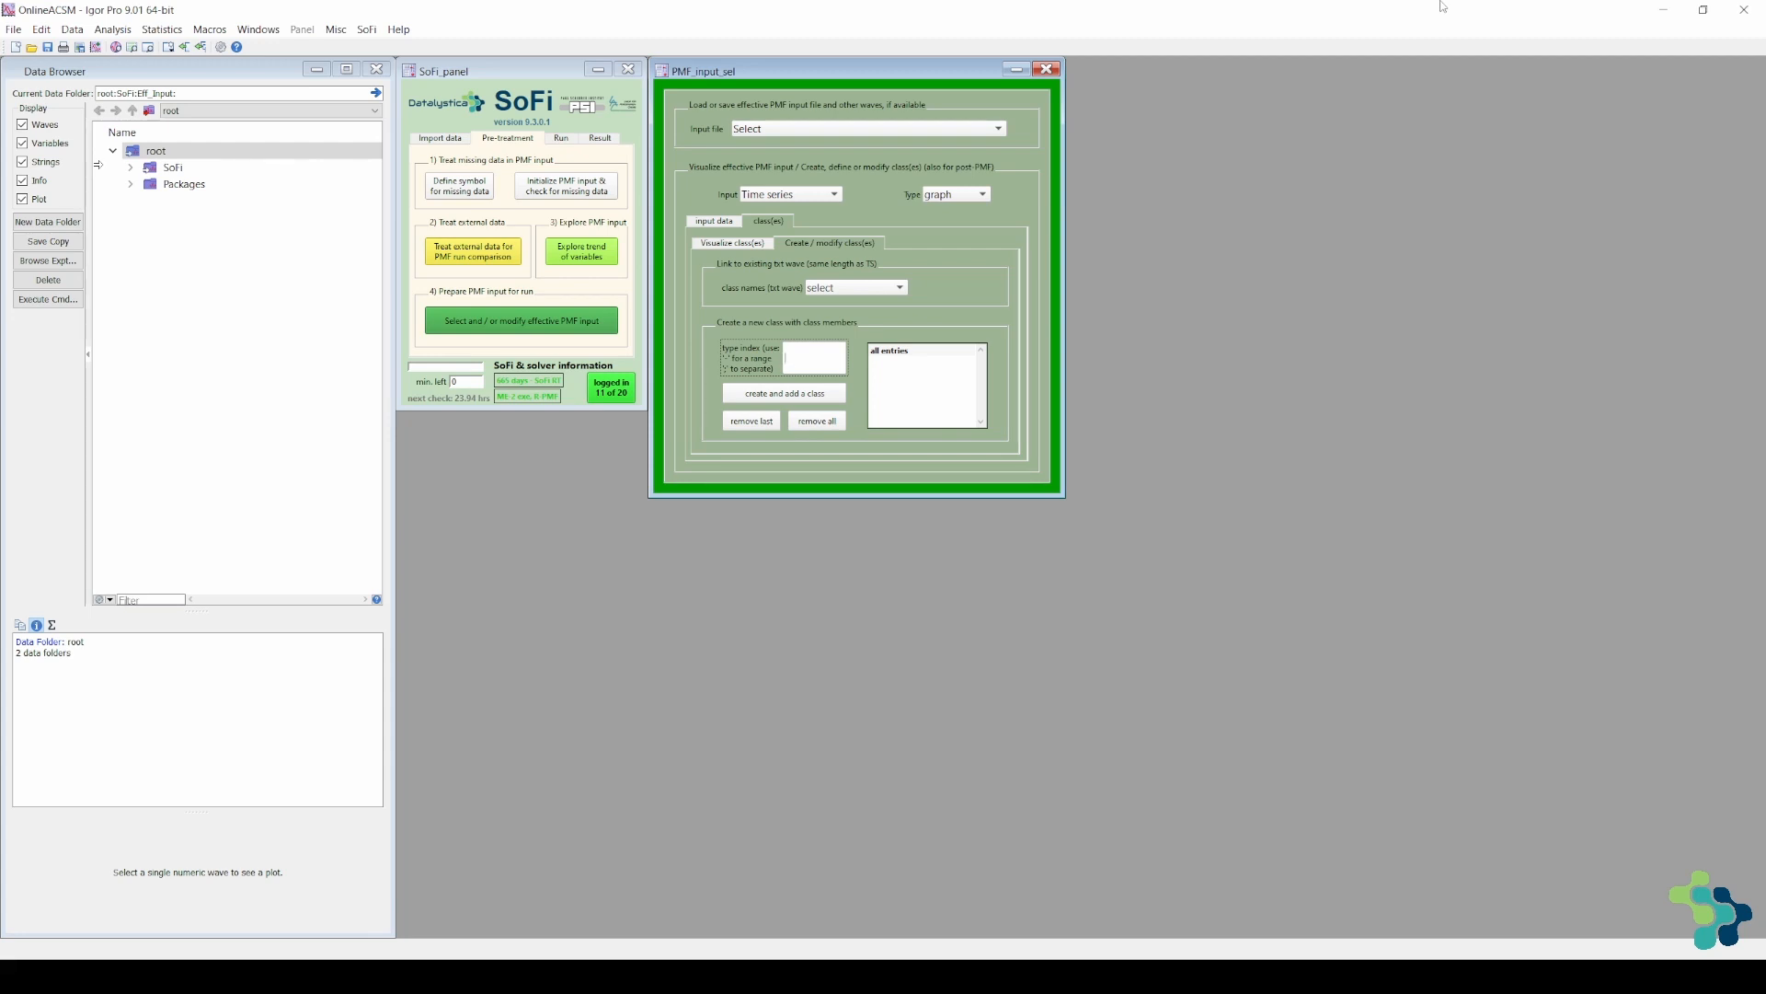
# - Create a time series class named traffic from the index hours17-20 and visualize the classes
pyautogui.write('hours17-20')
pyautogui.click(812, 394)
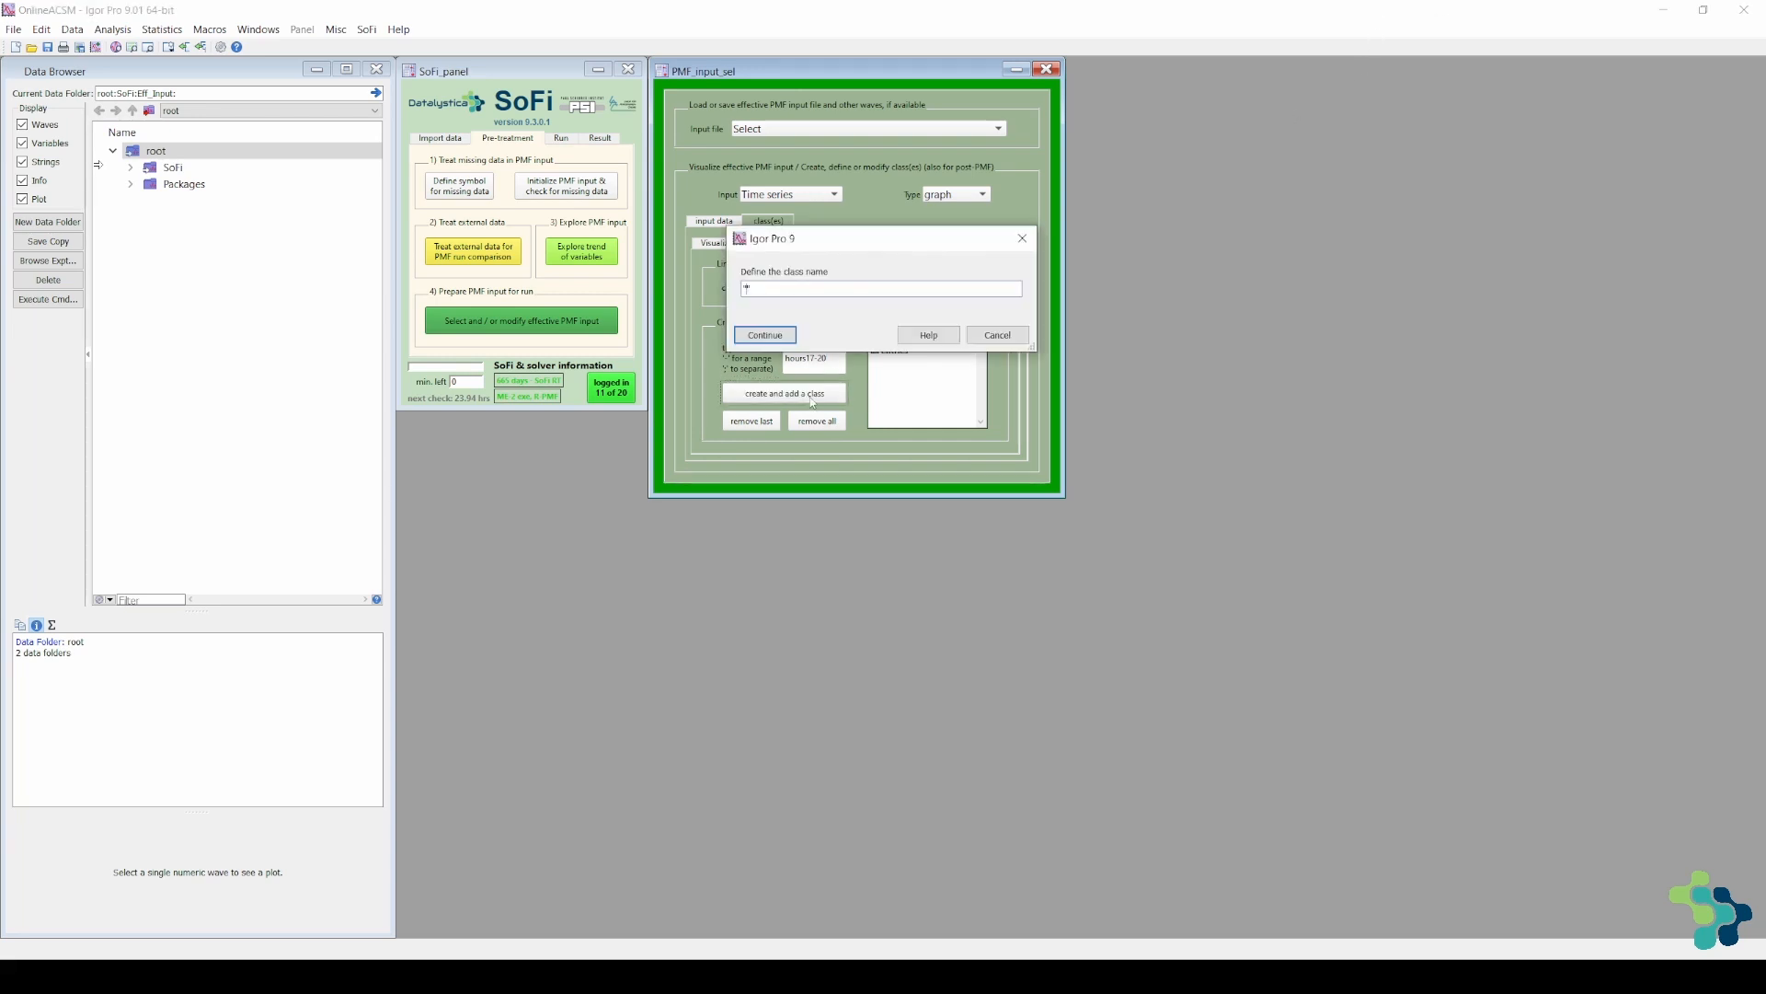
pyautogui.write('traffic')
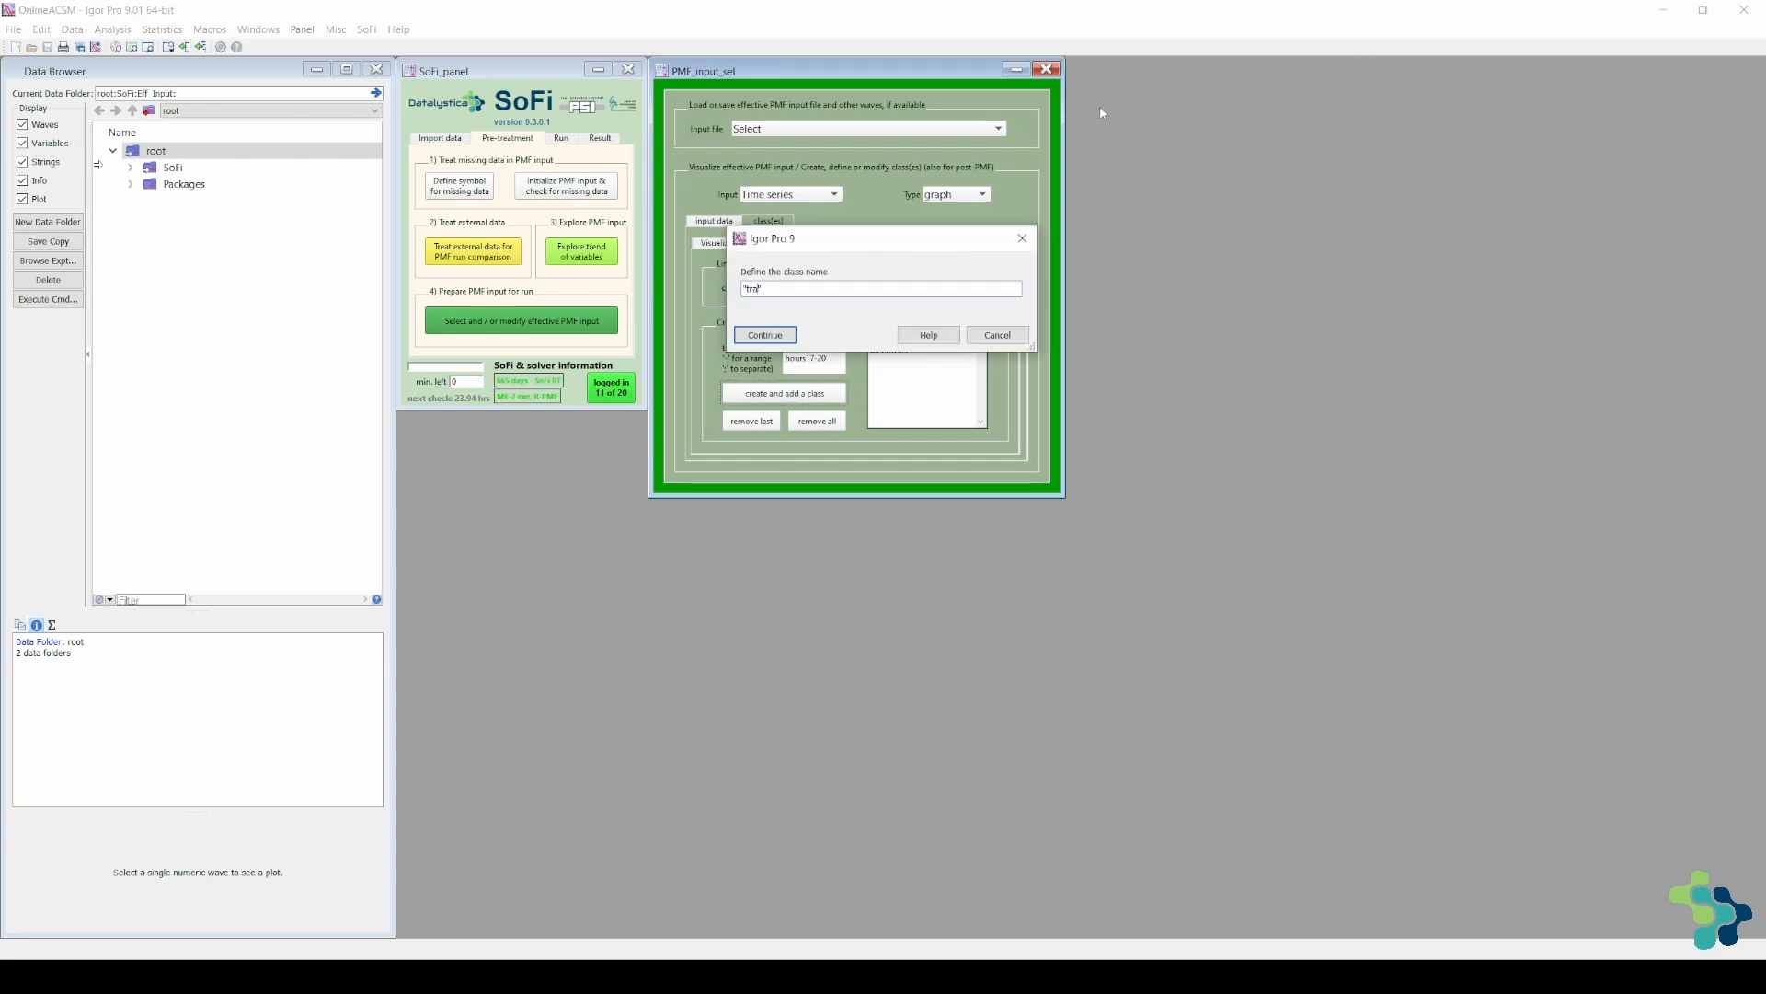
pyautogui.click(782, 336)
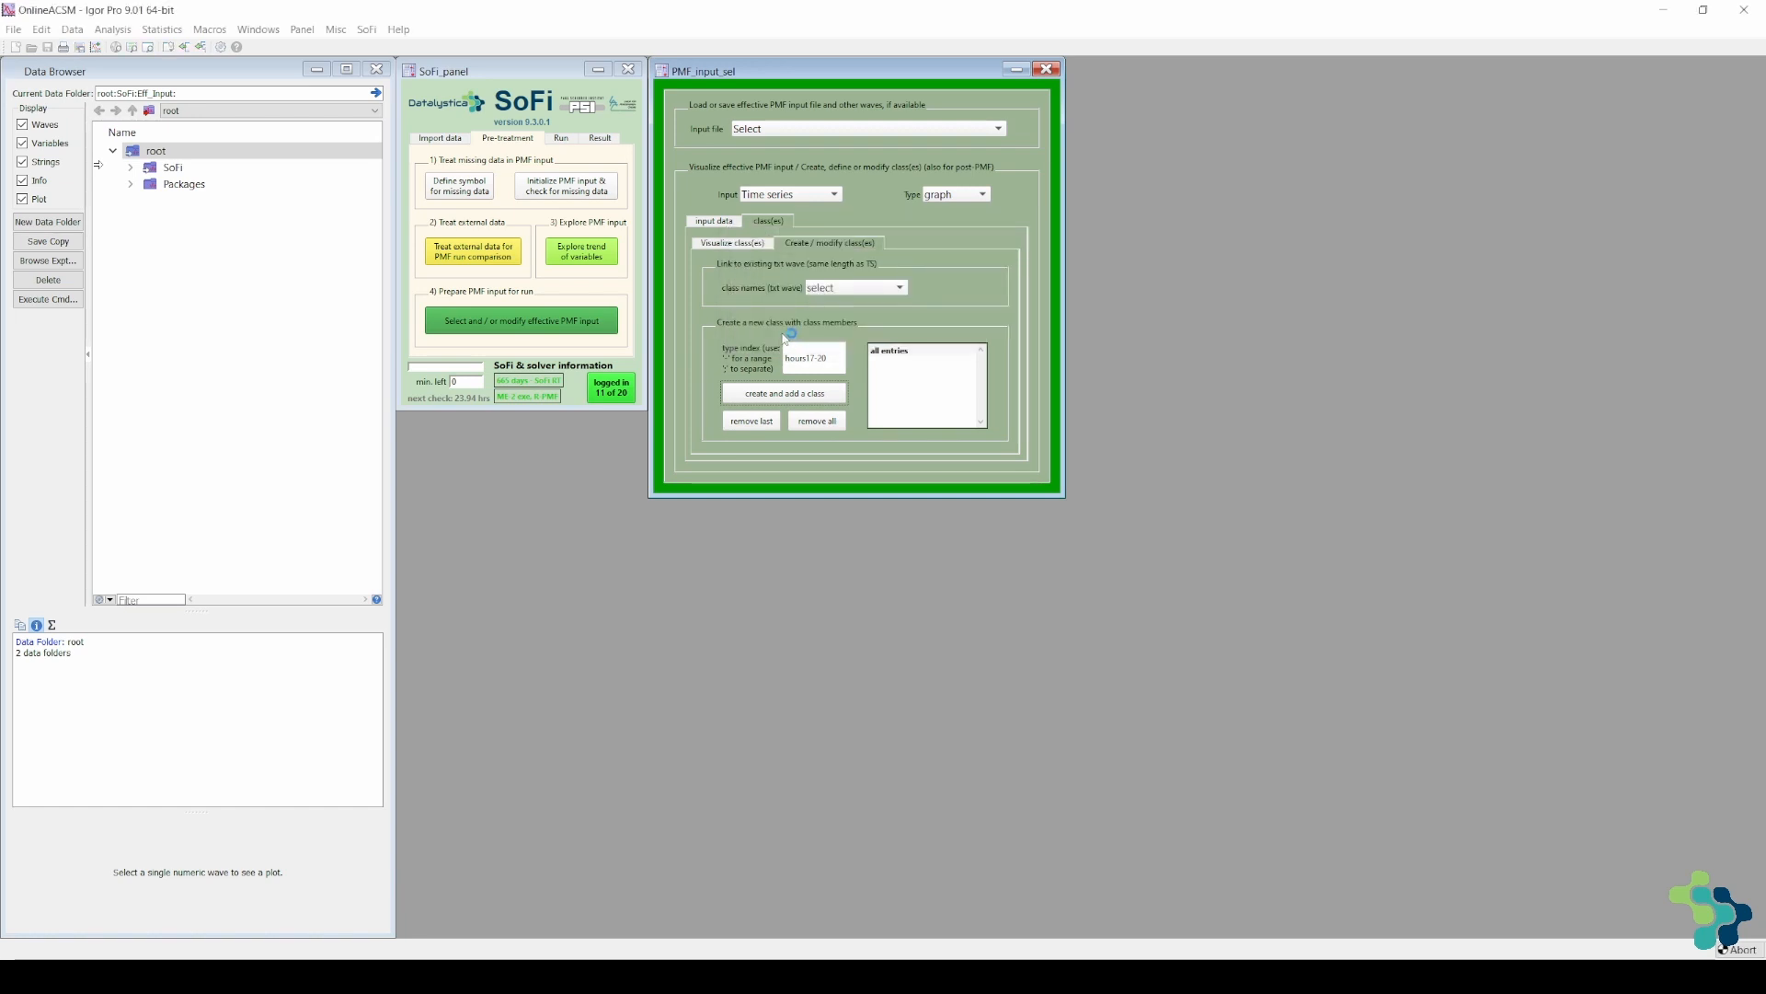
pyautogui.click(738, 245)
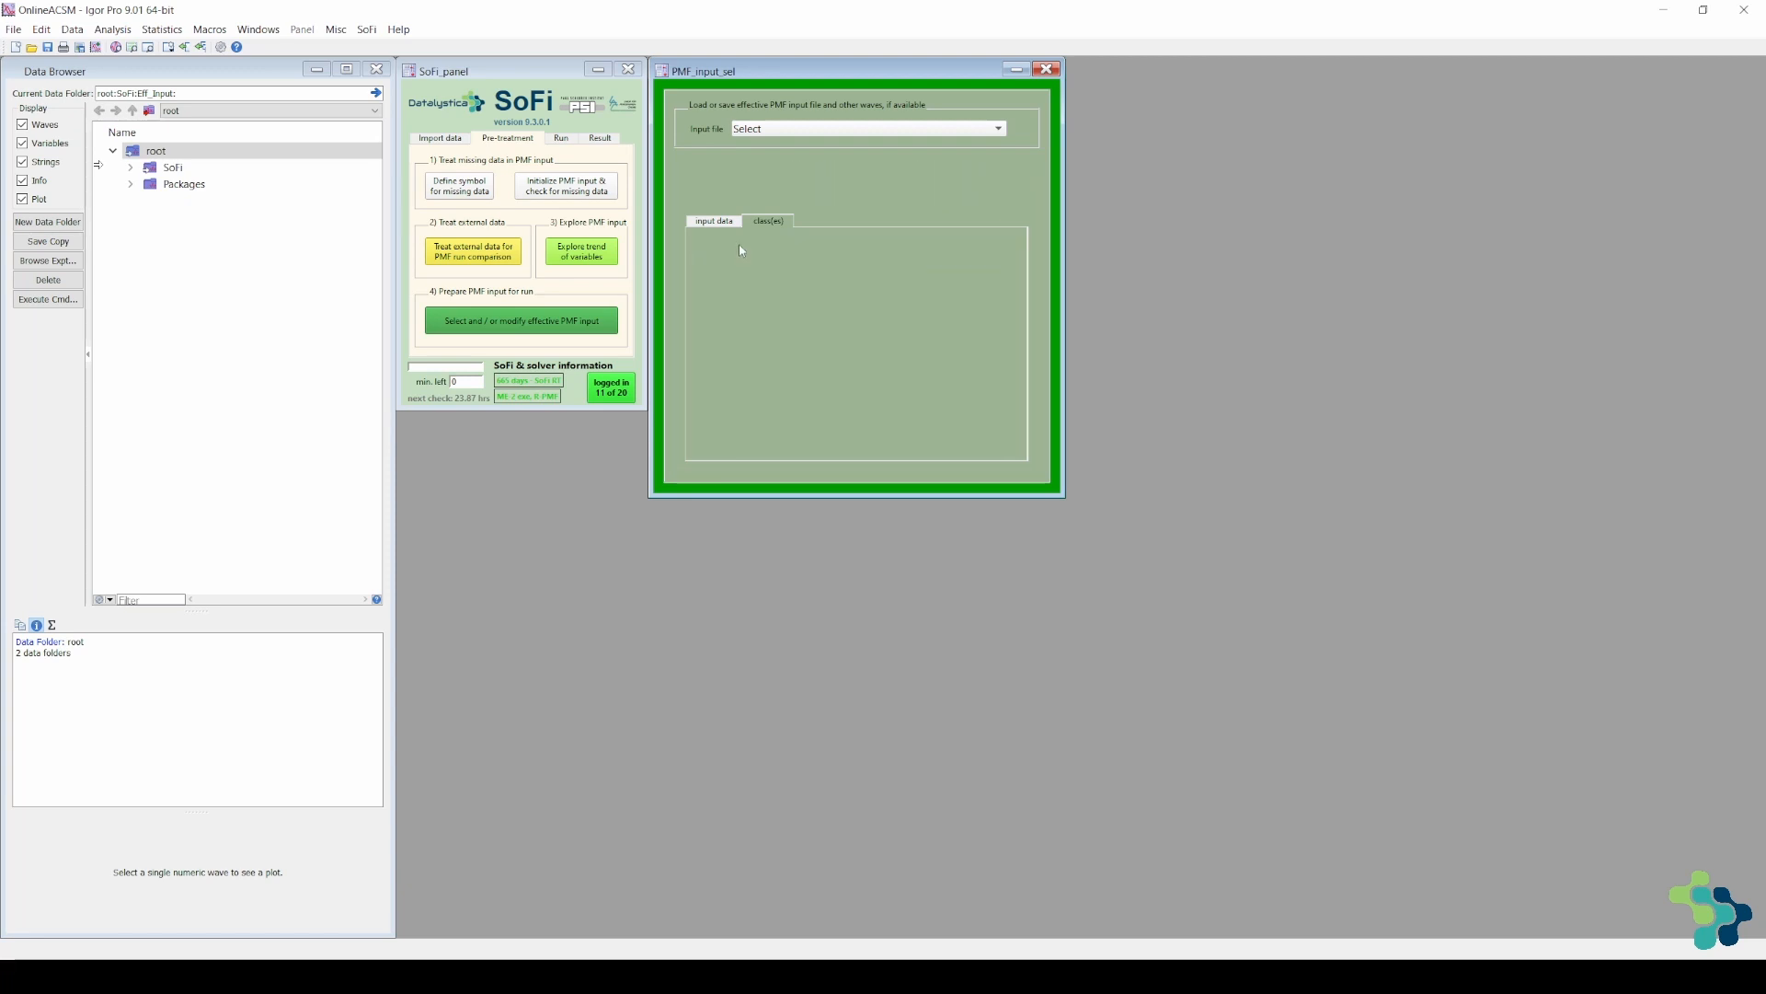
# - Create a time series class named NoLights from the index minutes10-20
pyautogui.scroll(10, 857, 417)
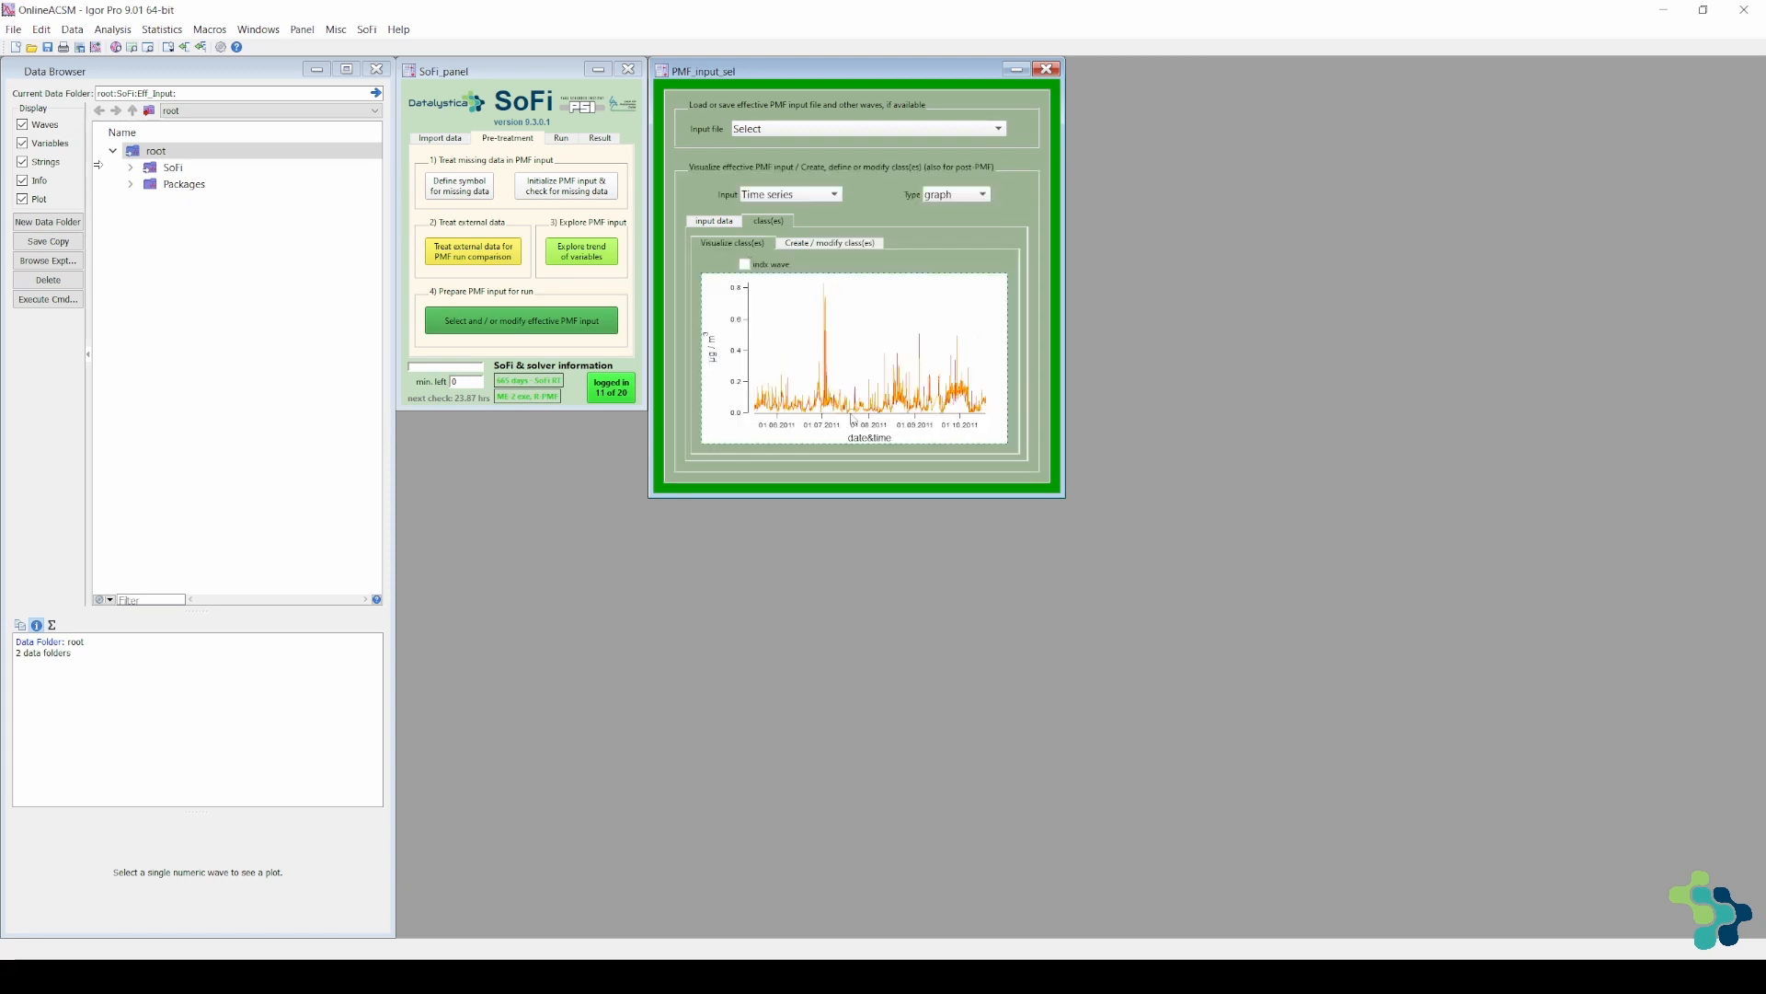
pyautogui.scroll(8, 806, 418)
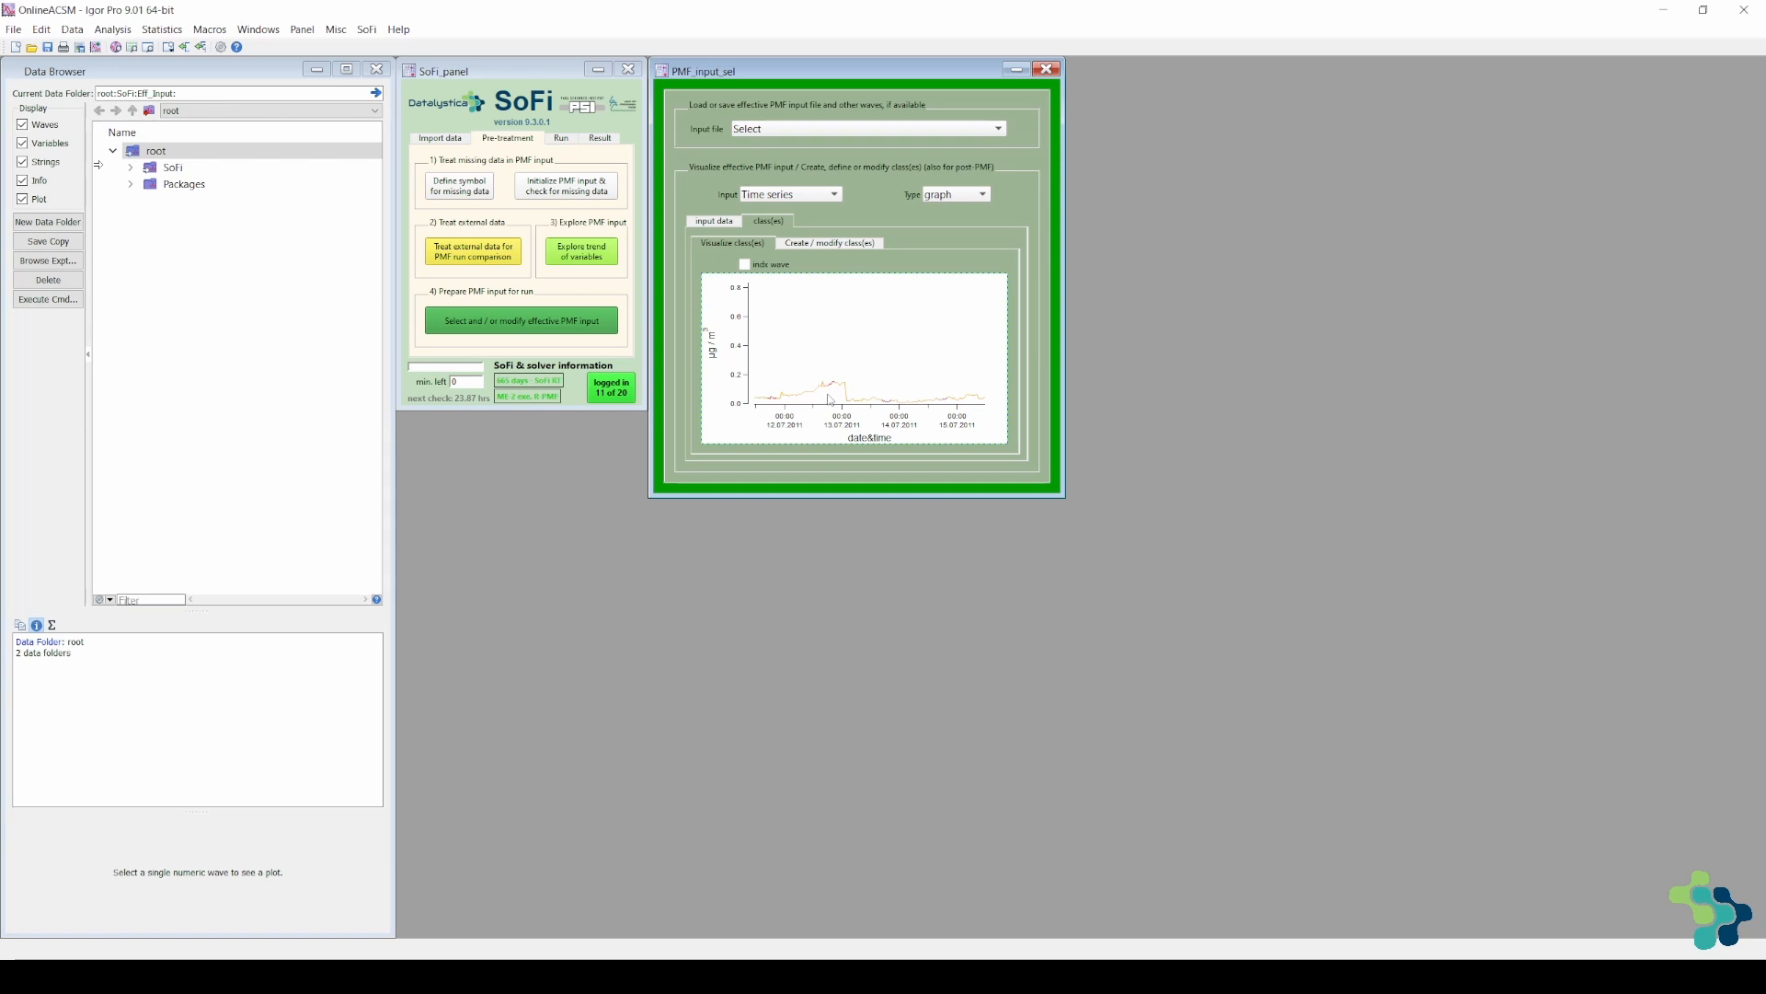
pyautogui.click(838, 247)
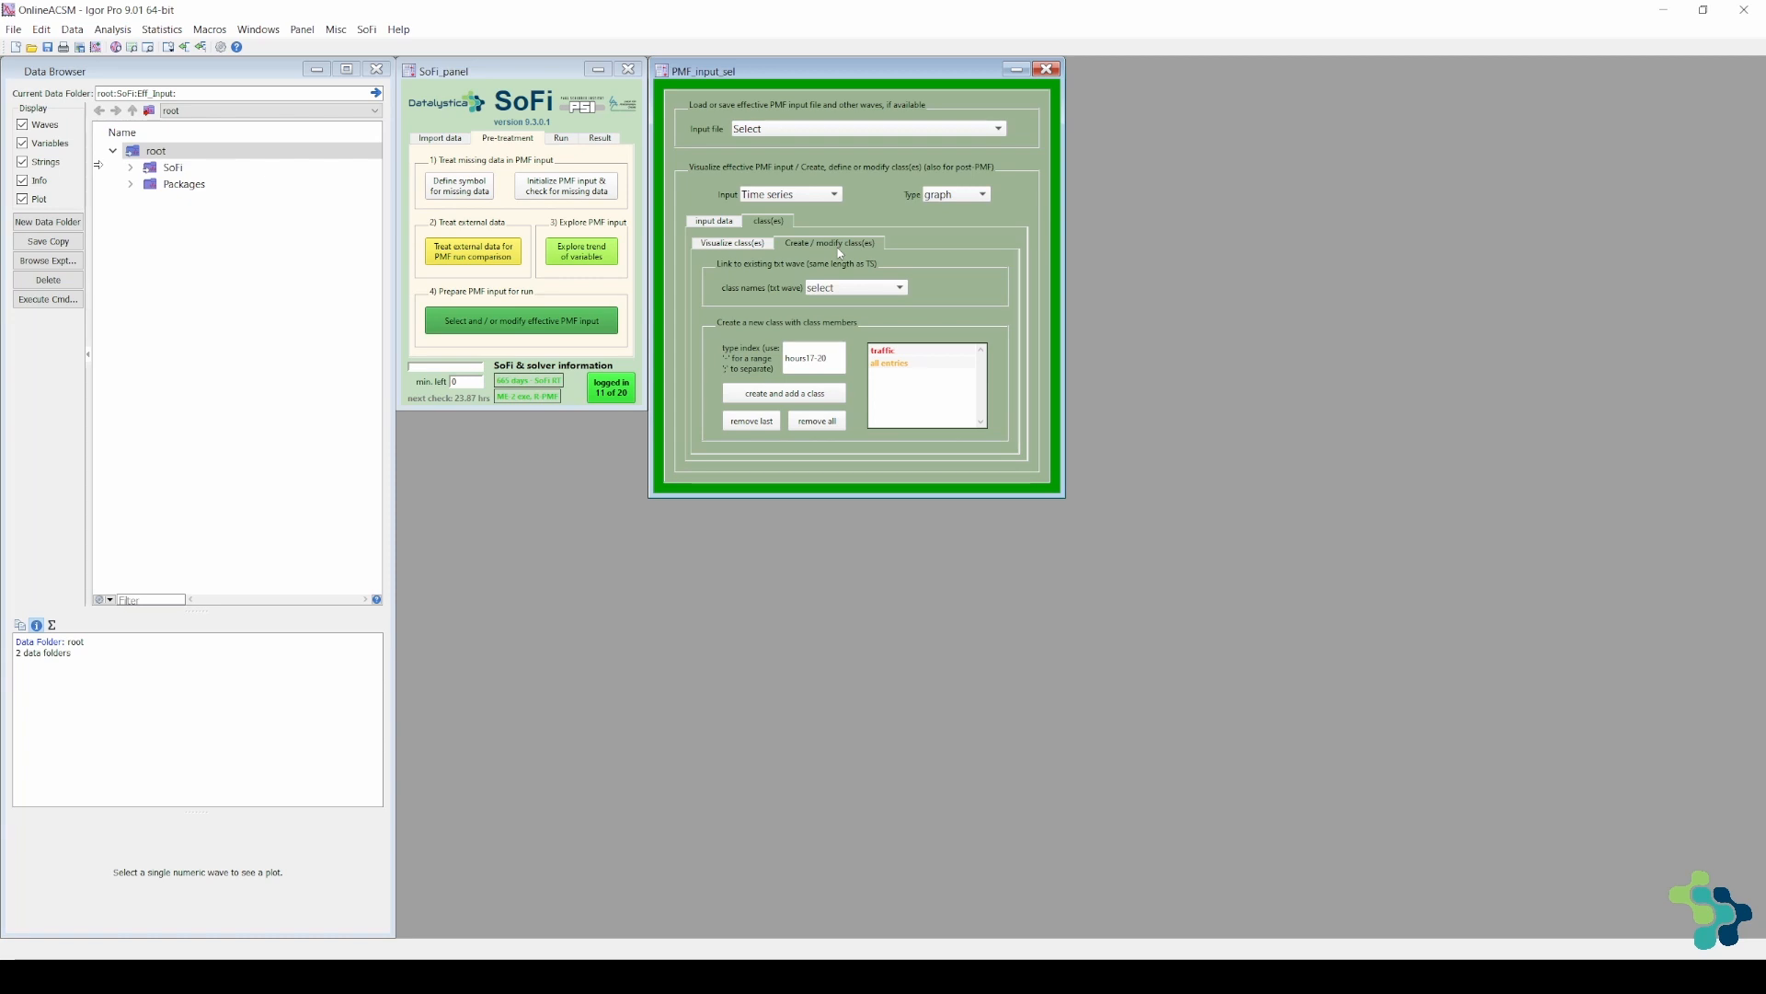
pyautogui.moveTo(838, 363); pyautogui.dragTo(782, 361)
pyautogui.write('m')
pyautogui.write('inutes10')
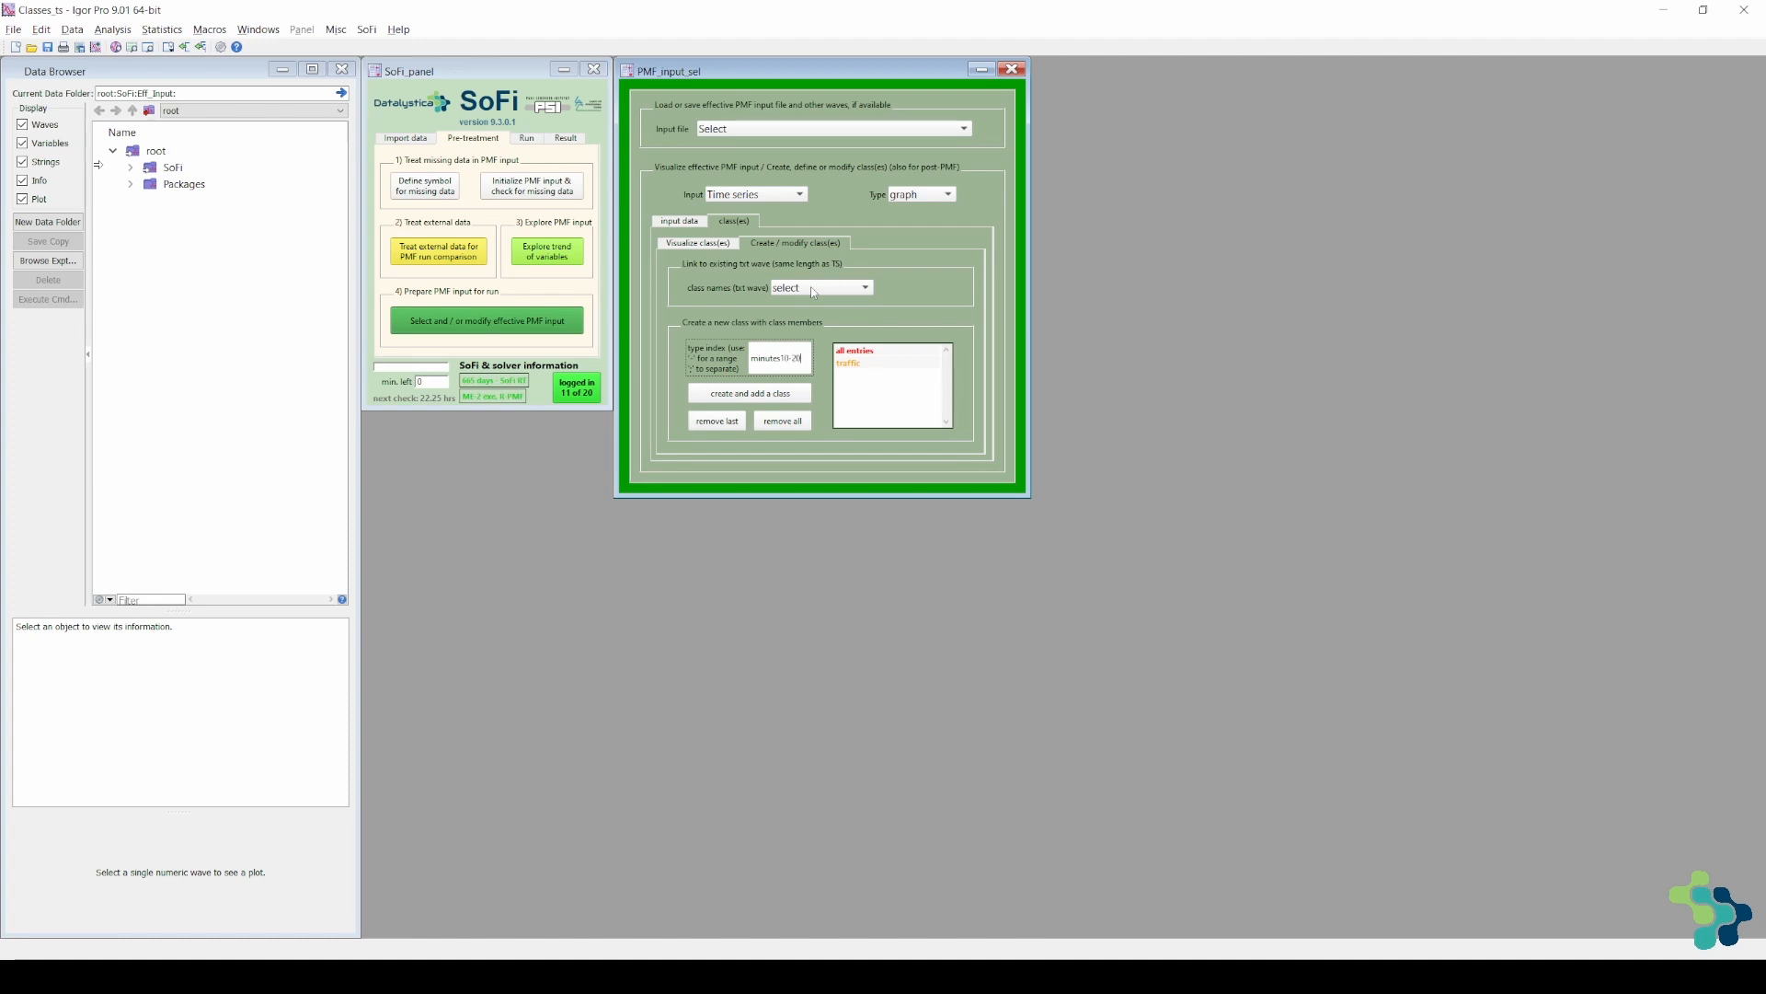
pyautogui.click(733, 394)
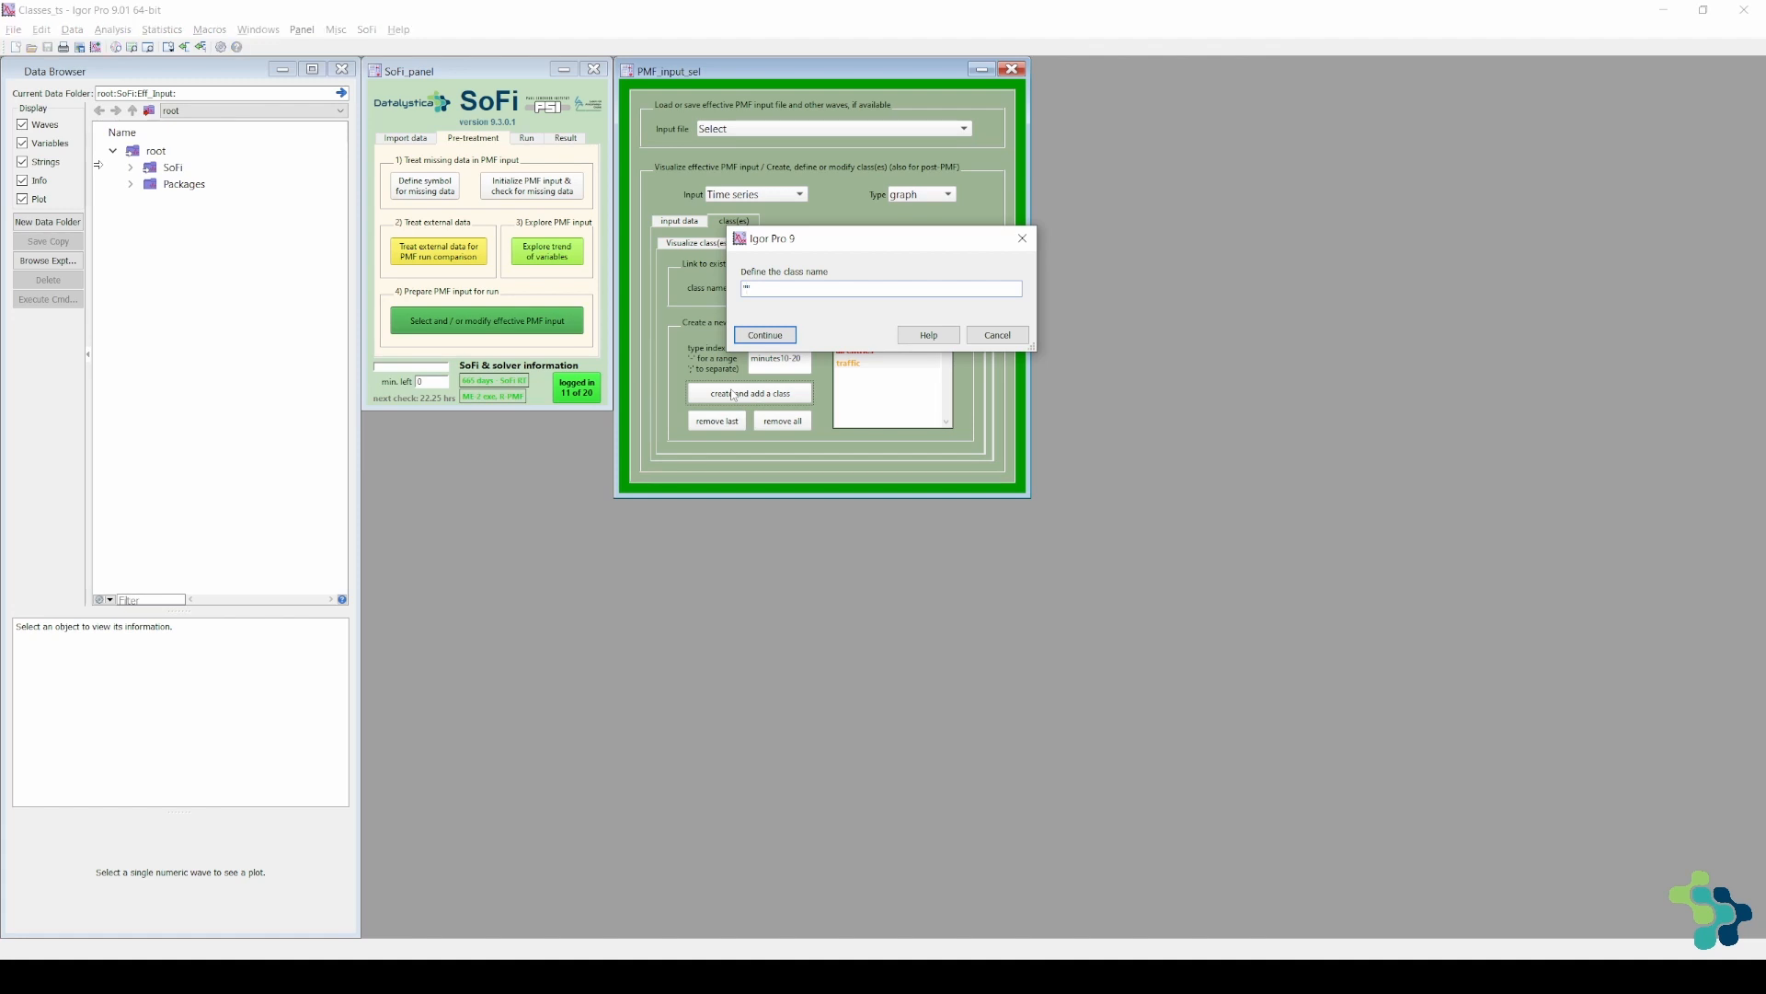
pyautogui.write('NoLights')
pyautogui.click(759, 335)
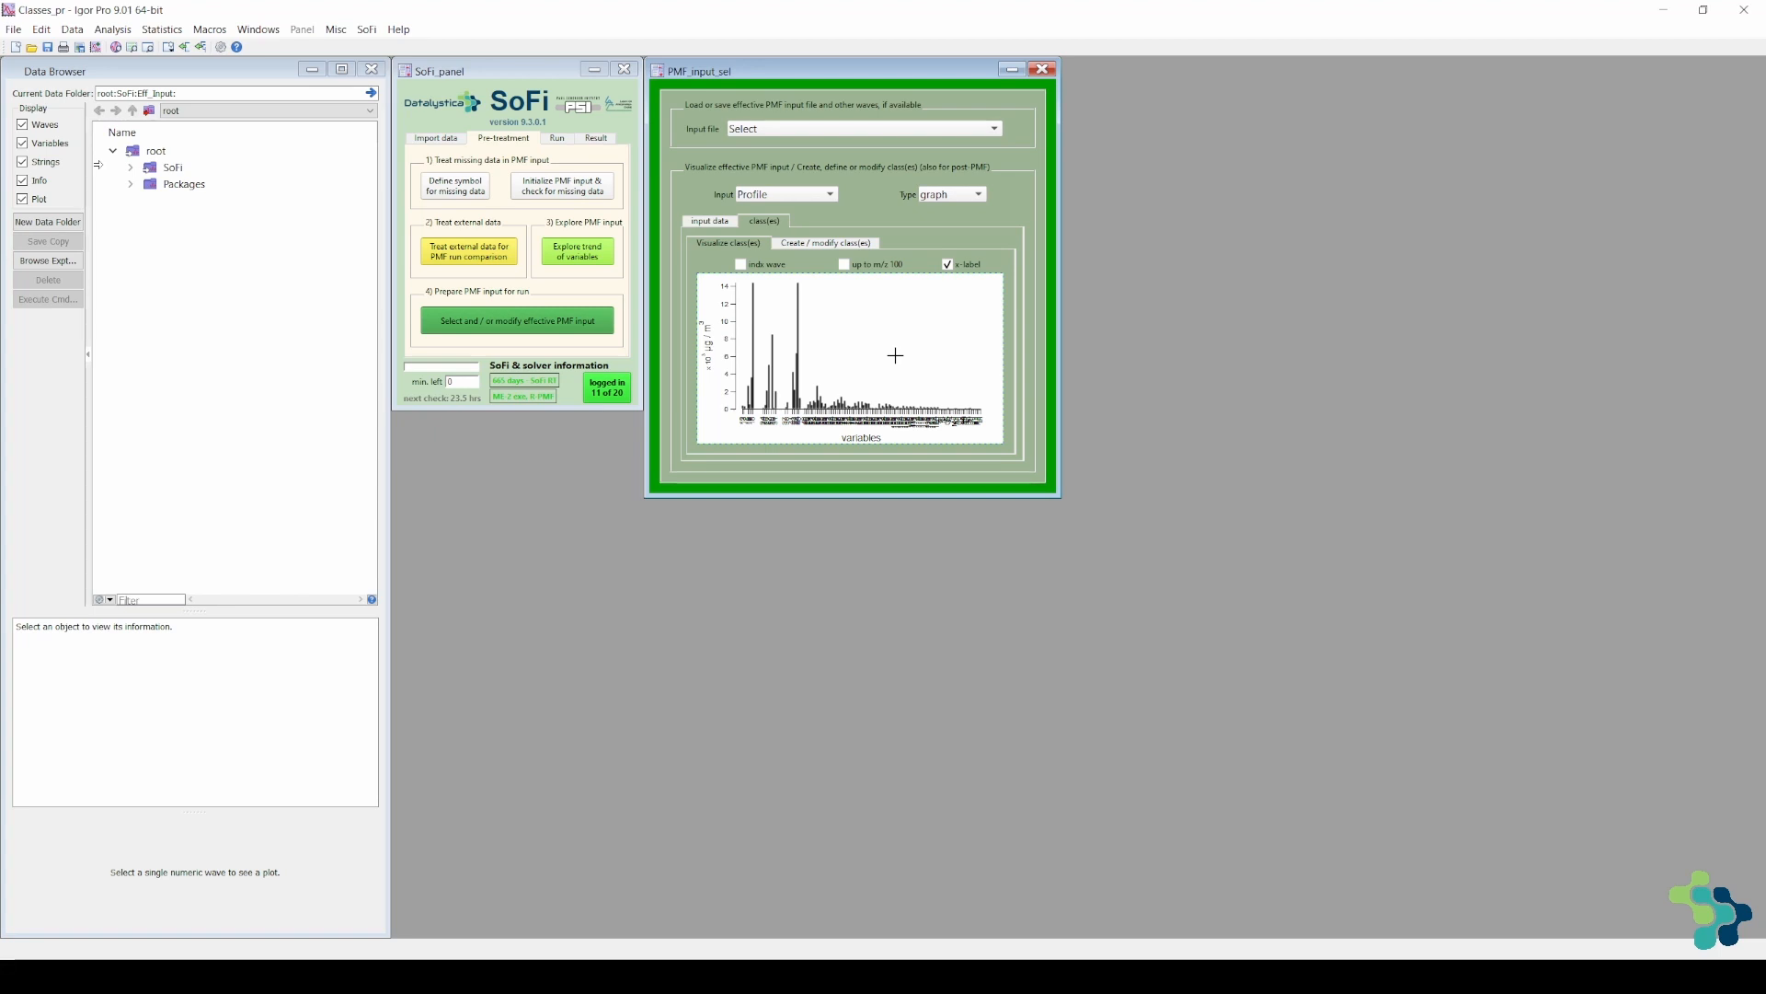
# - Create a profile class named ACSM from the variable index range 0-97
pyautogui.click(826, 245)
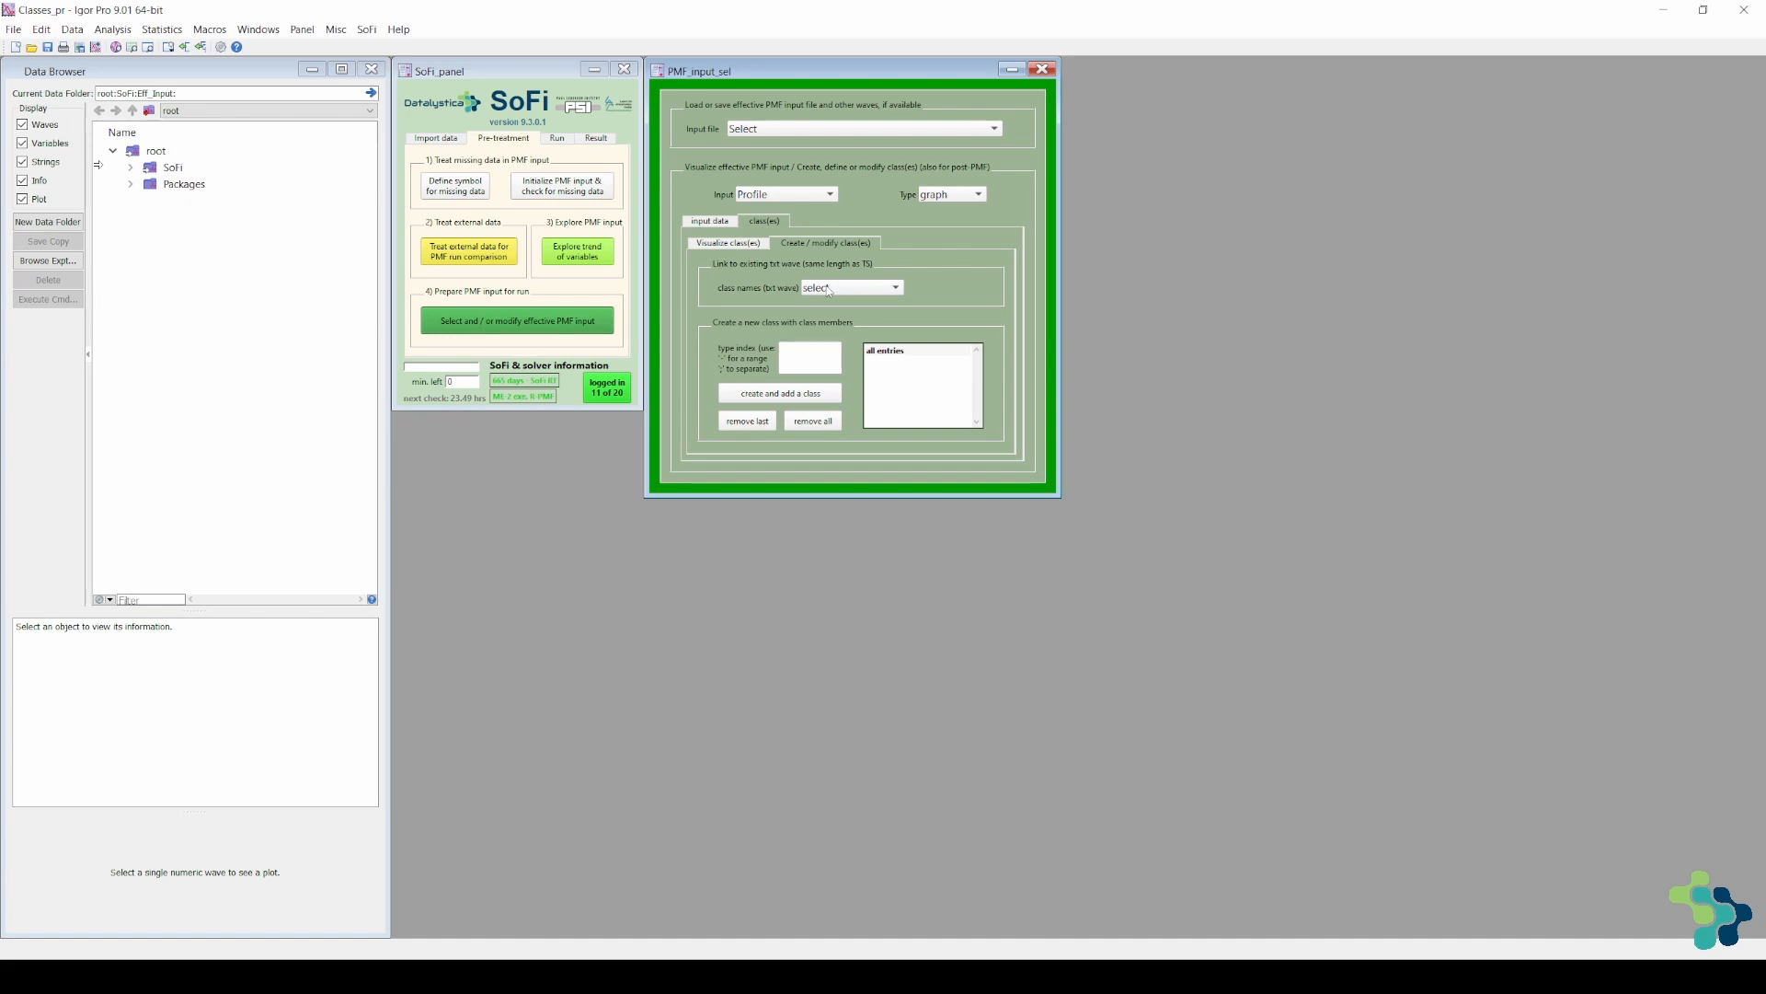
pyautogui.click(793, 370)
pyautogui.click(822, 393)
pyautogui.write('"')
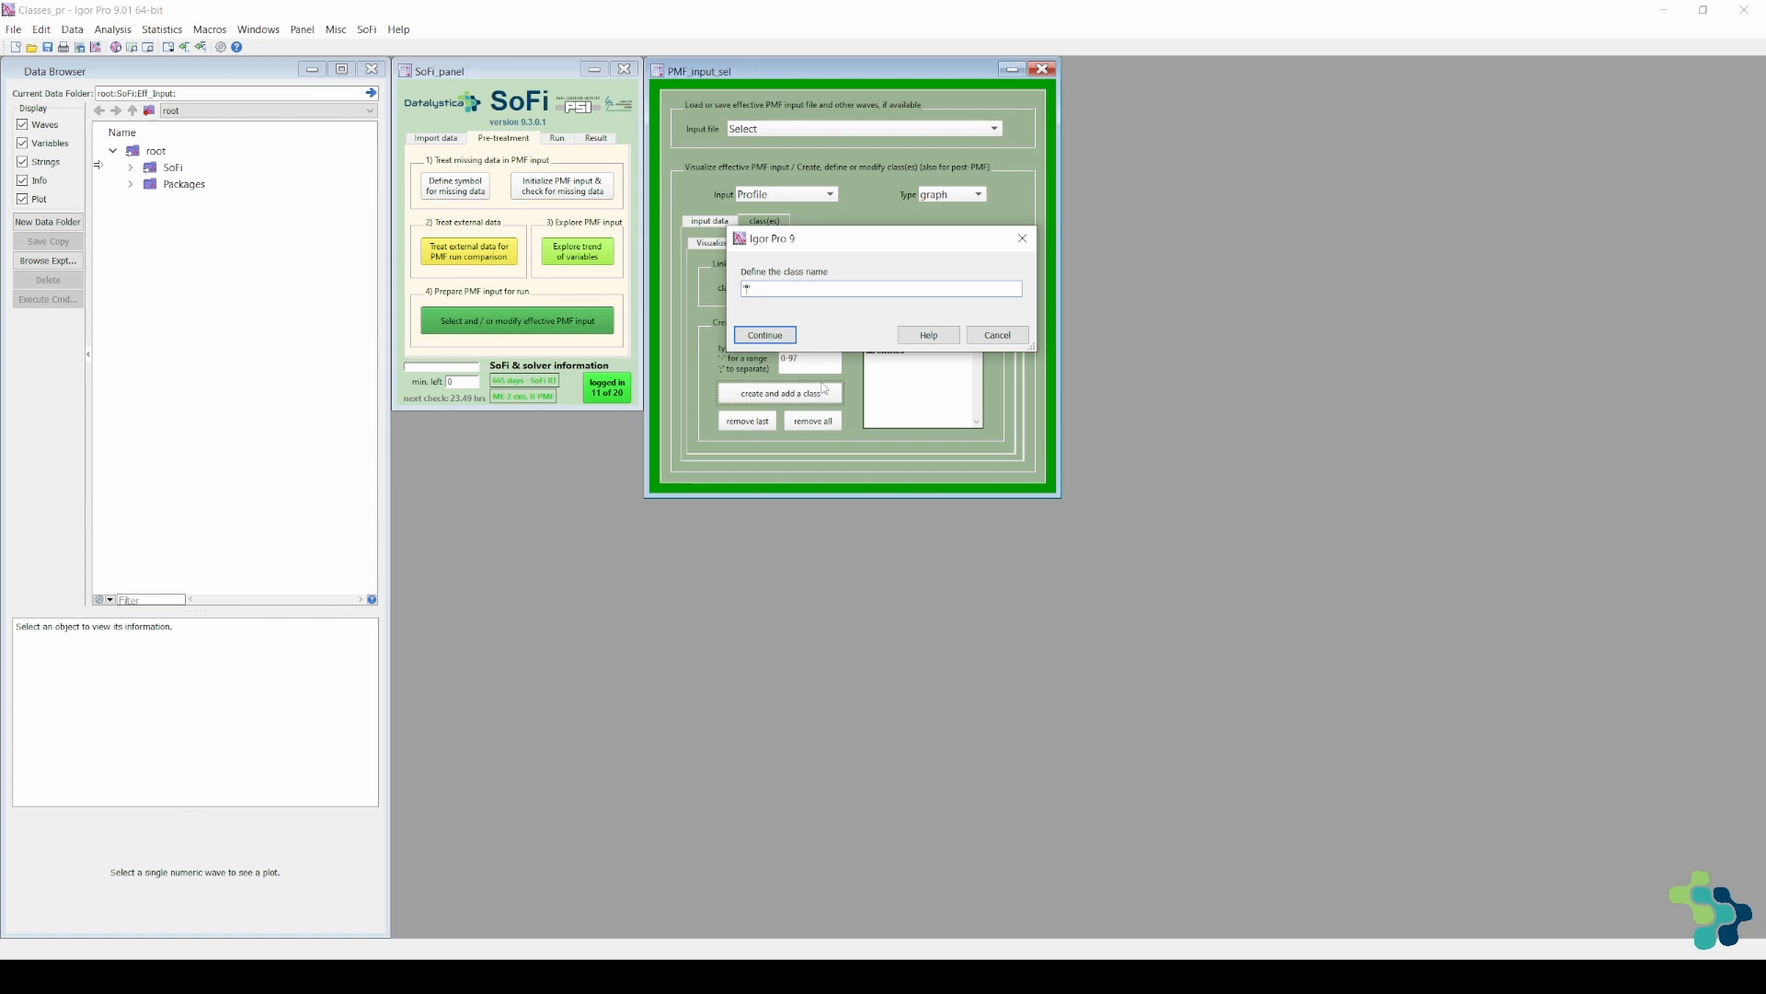
pyautogui.write('ACSM"')
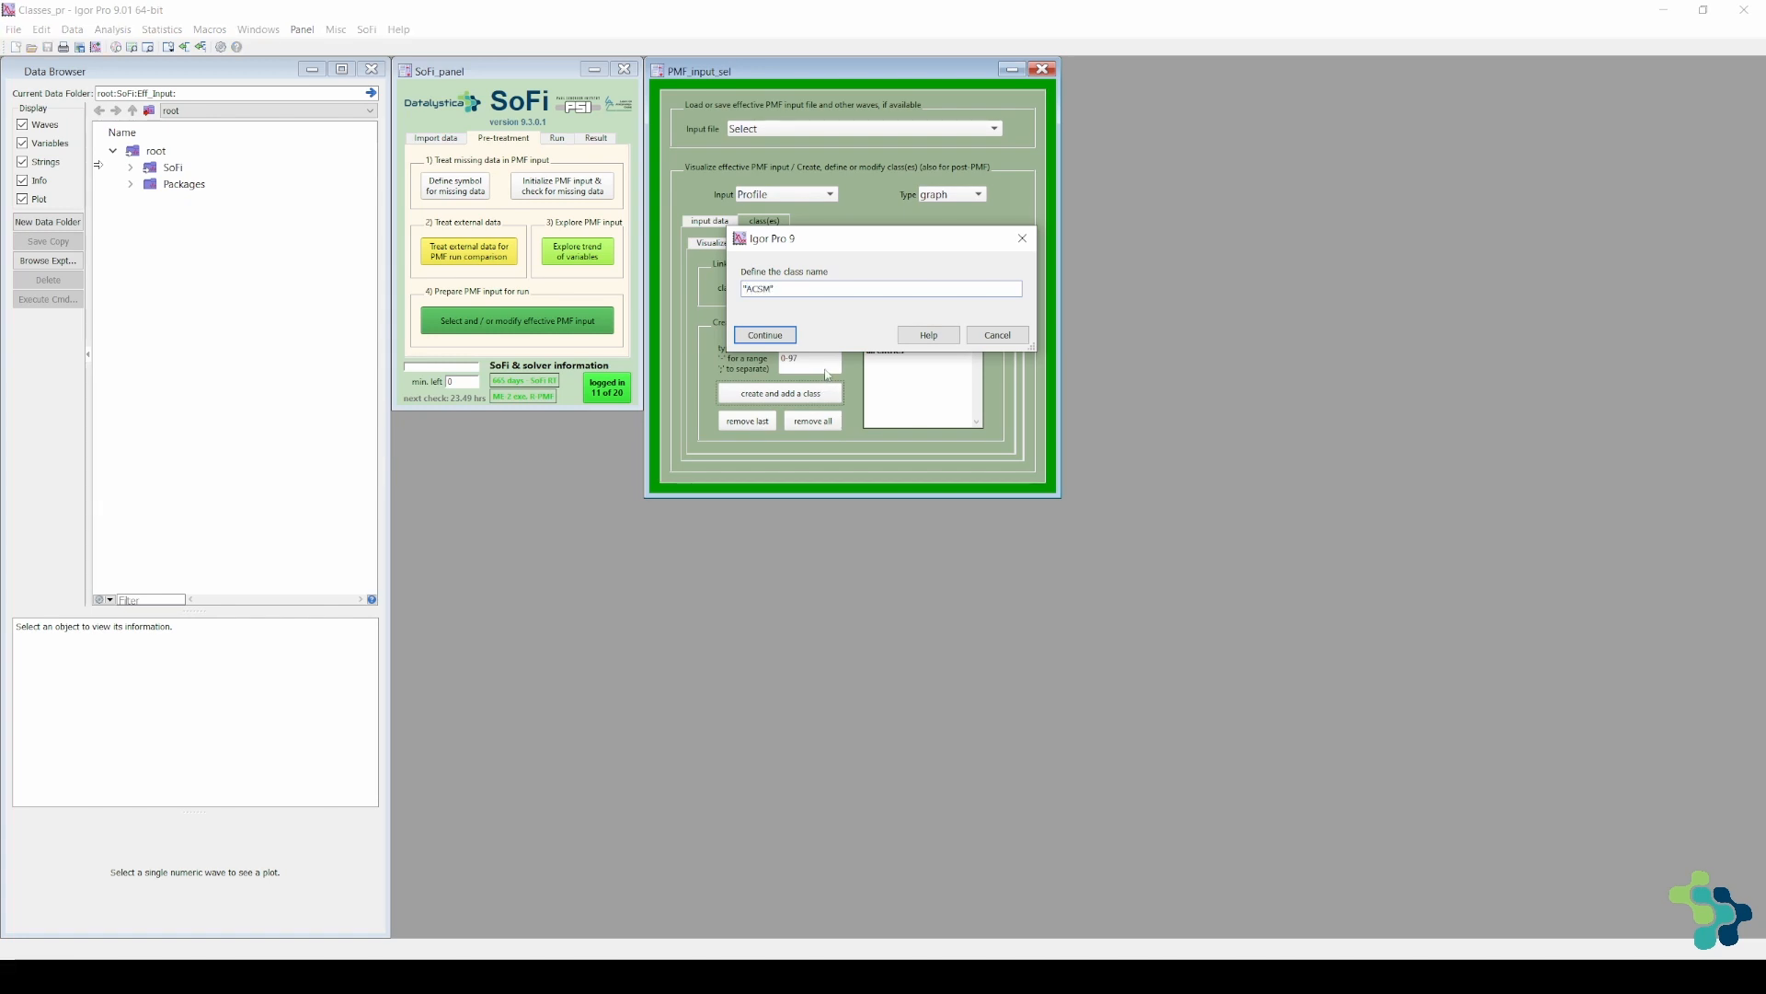
pyautogui.click(760, 334)
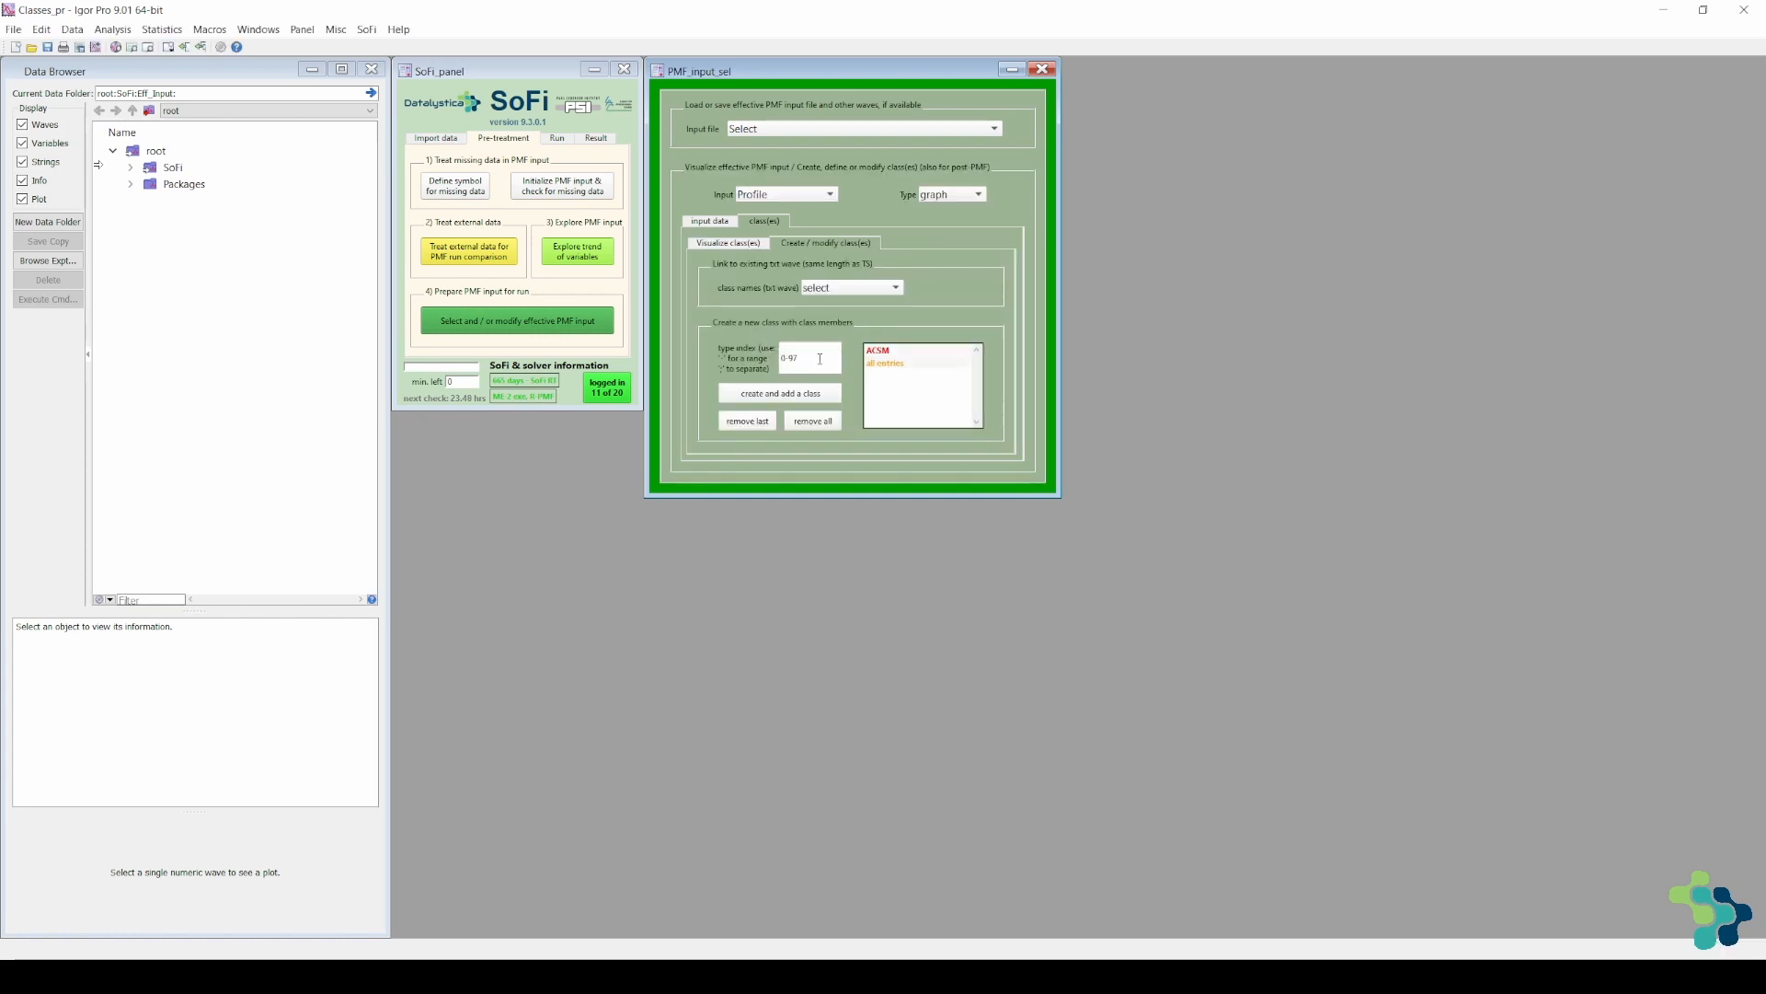
# - Create a profile class named Xact from the index range 98-122 and visualize the profile classes
pyautogui.click(789, 360)
pyautogui.doubleClick(789, 359)
pyautogui.write('98-122')
pyautogui.click(793, 387)
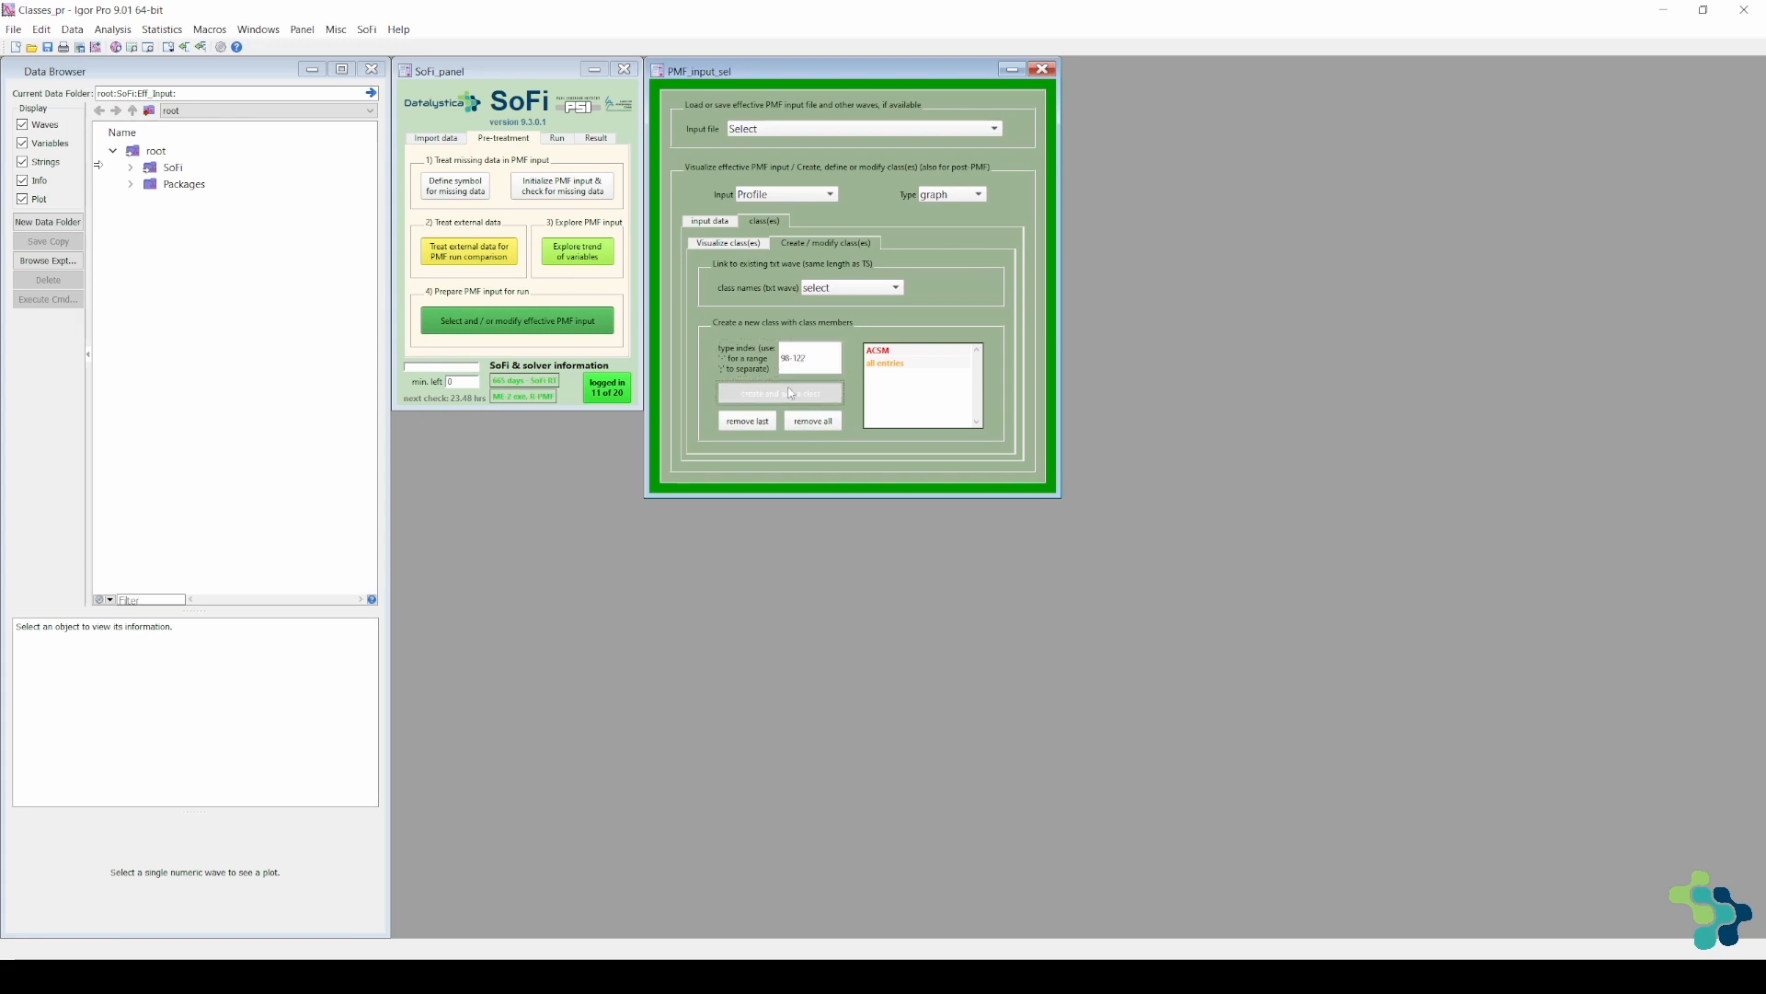
pyautogui.write('ACSM')
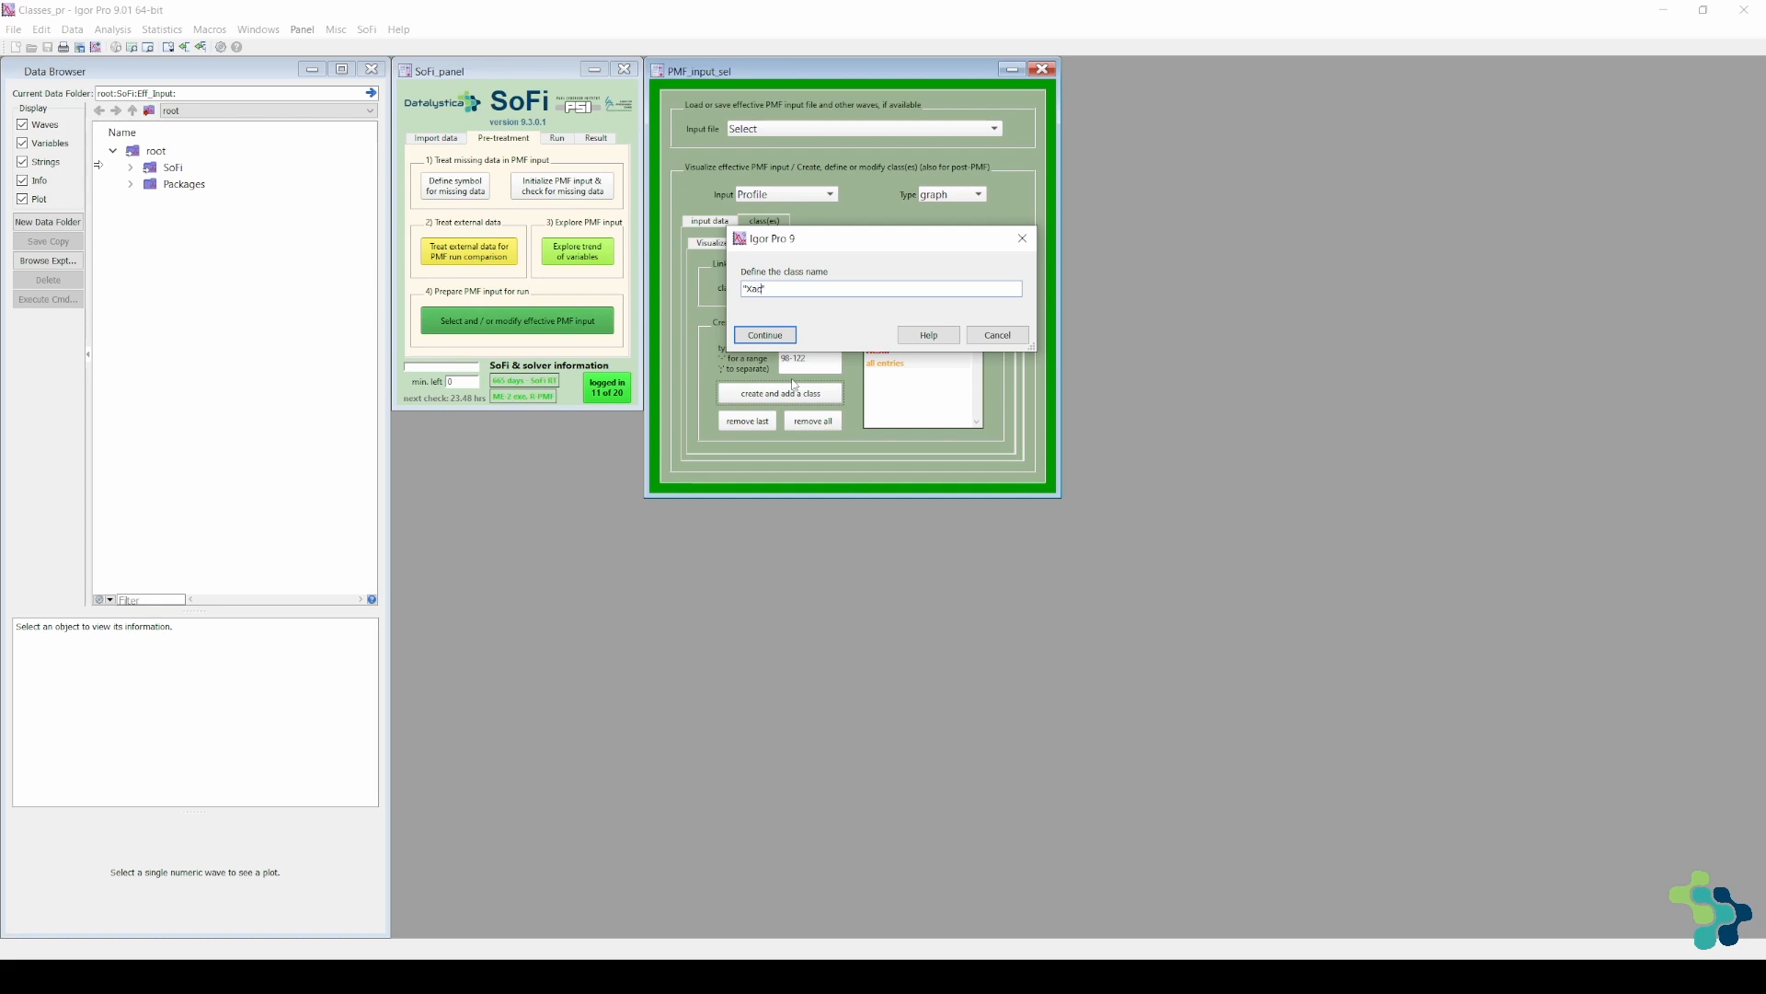
pyautogui.press('Return')
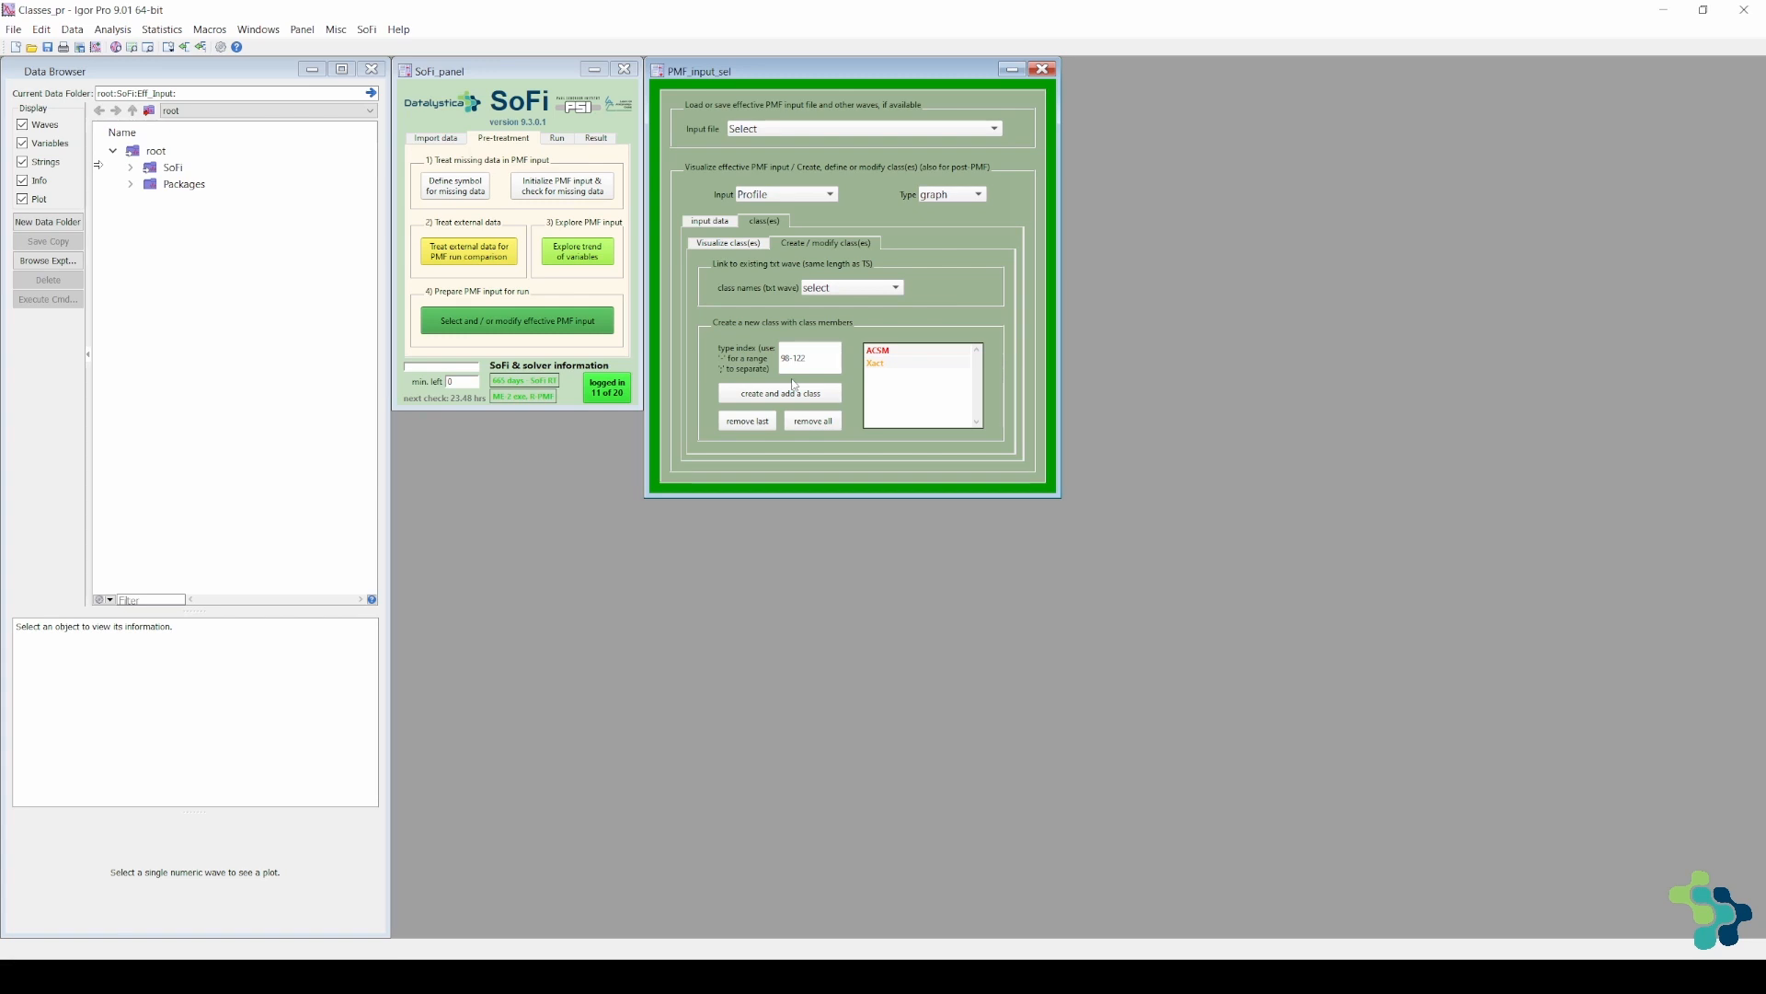
pyautogui.click(743, 246)
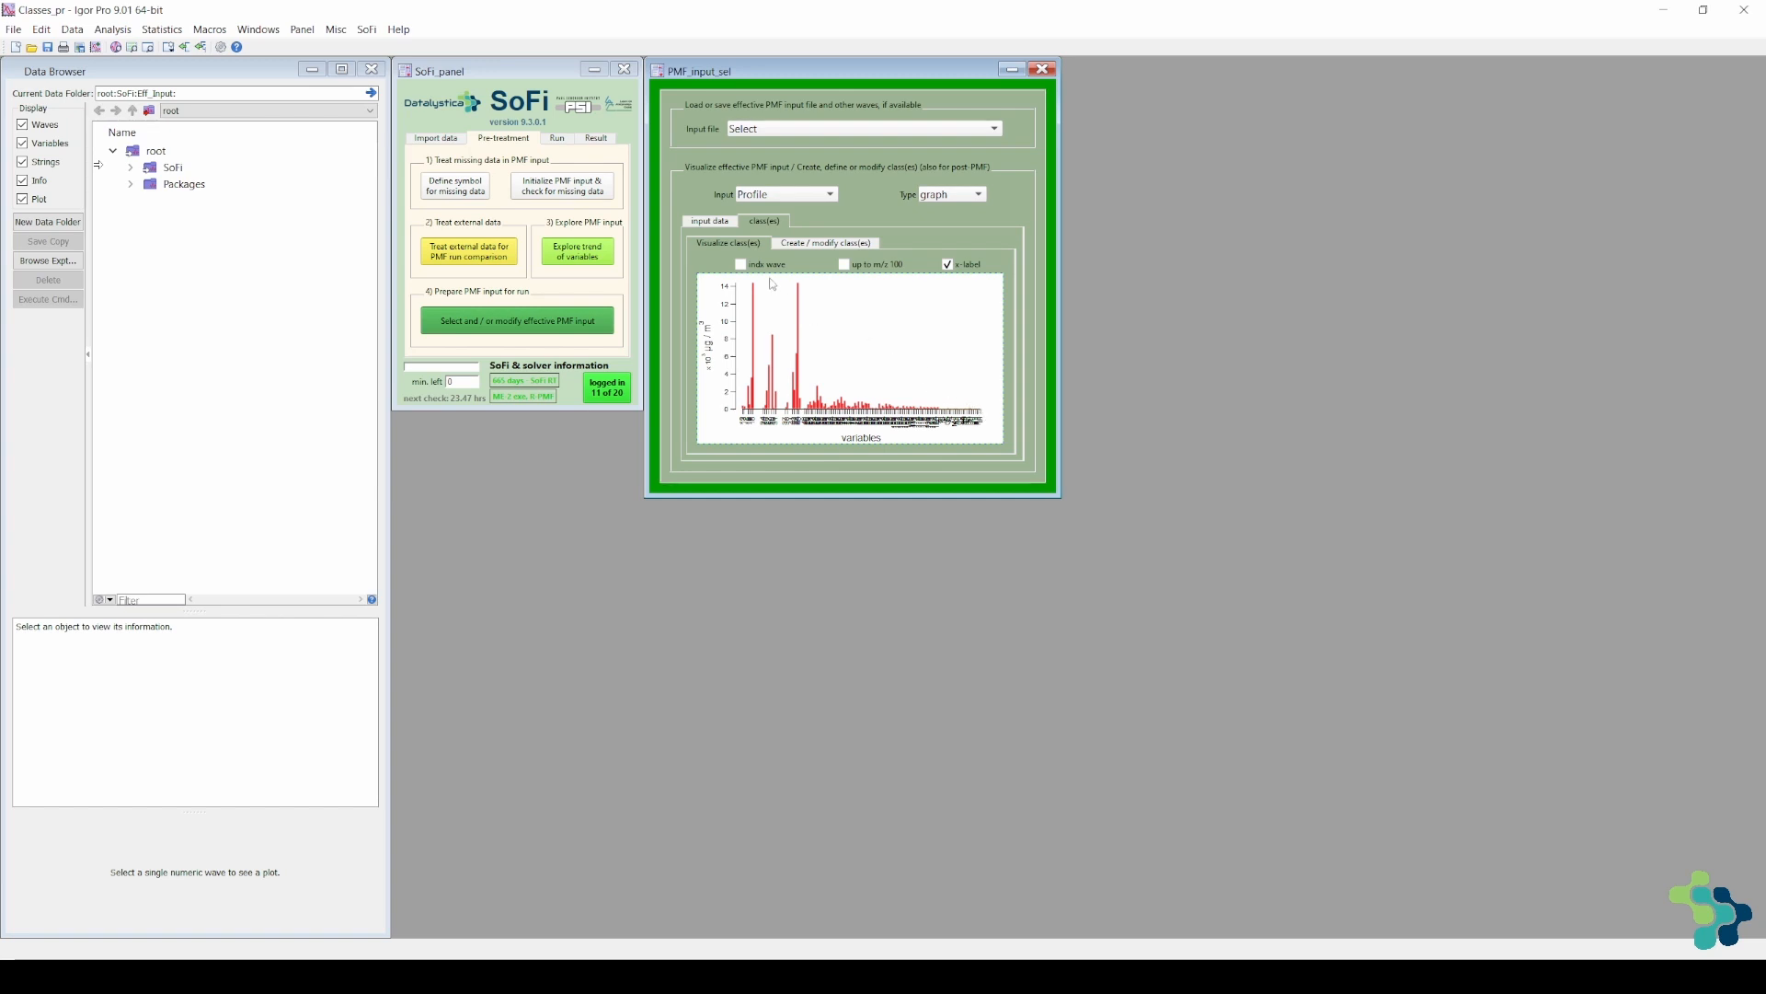
# - Deselect the Xact class in the profile input options and apply the selection to blacklist its variables
pyautogui.click(725, 224)
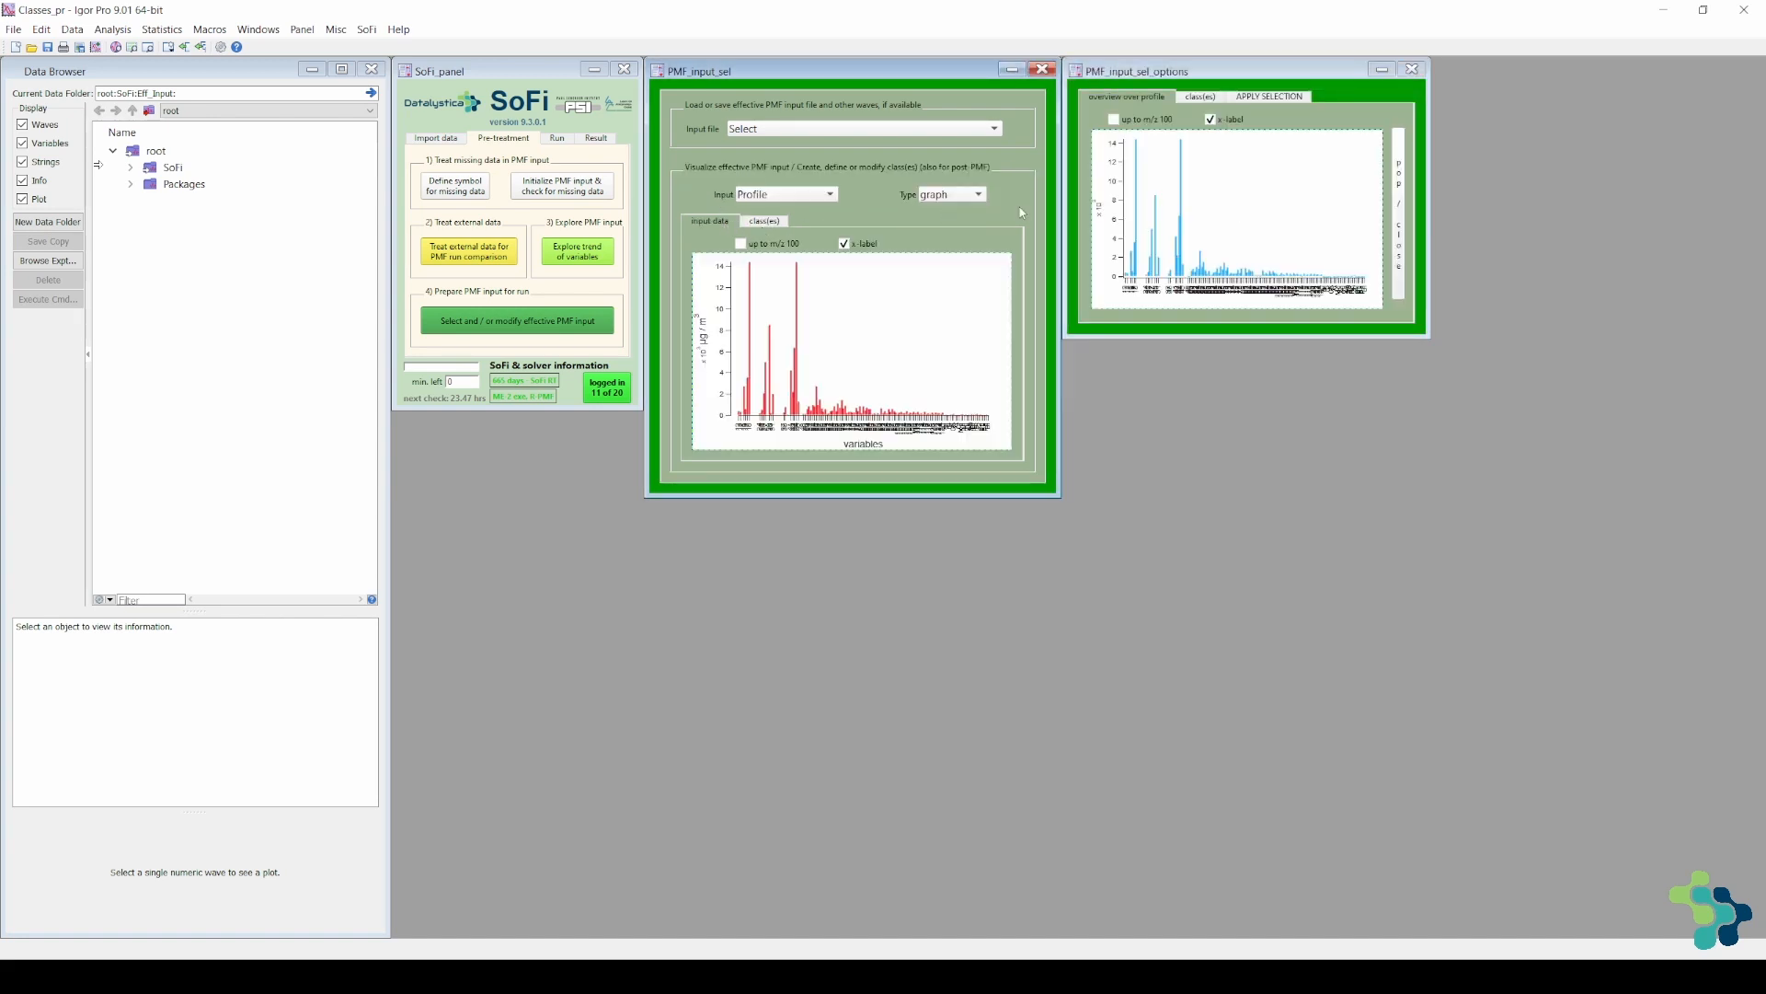
pyautogui.click(1201, 100)
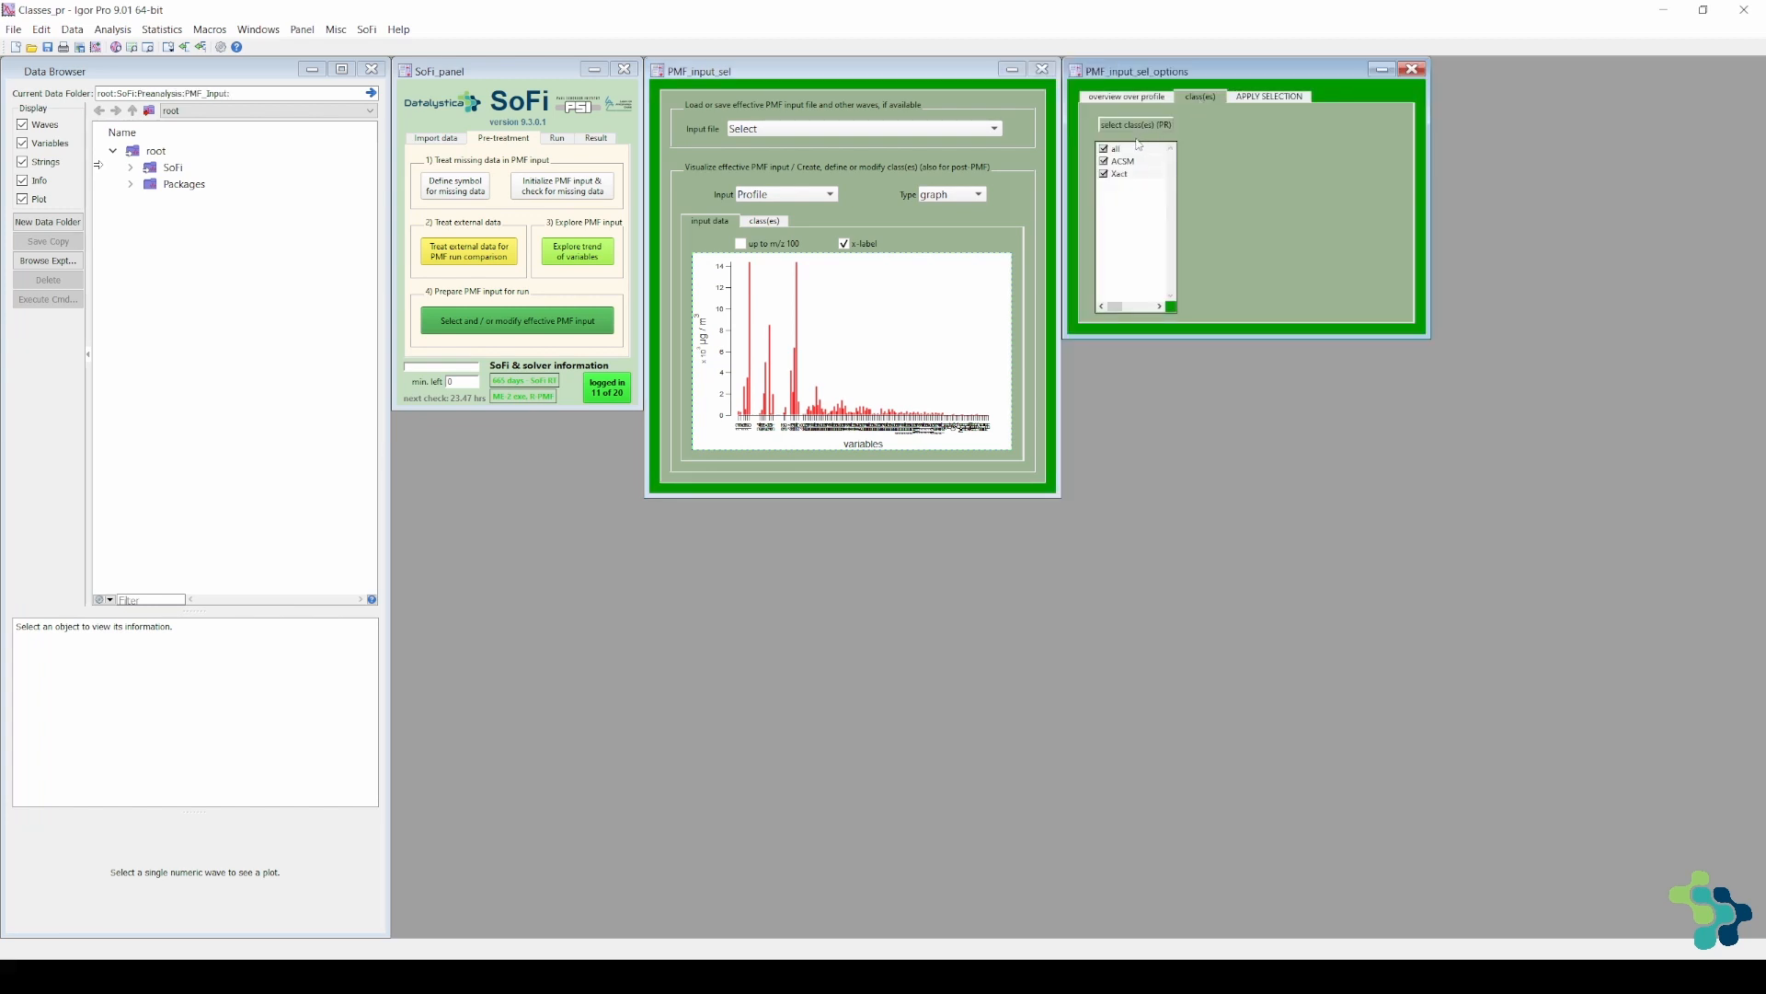
pyautogui.click(1107, 179)
pyautogui.click(1270, 97)
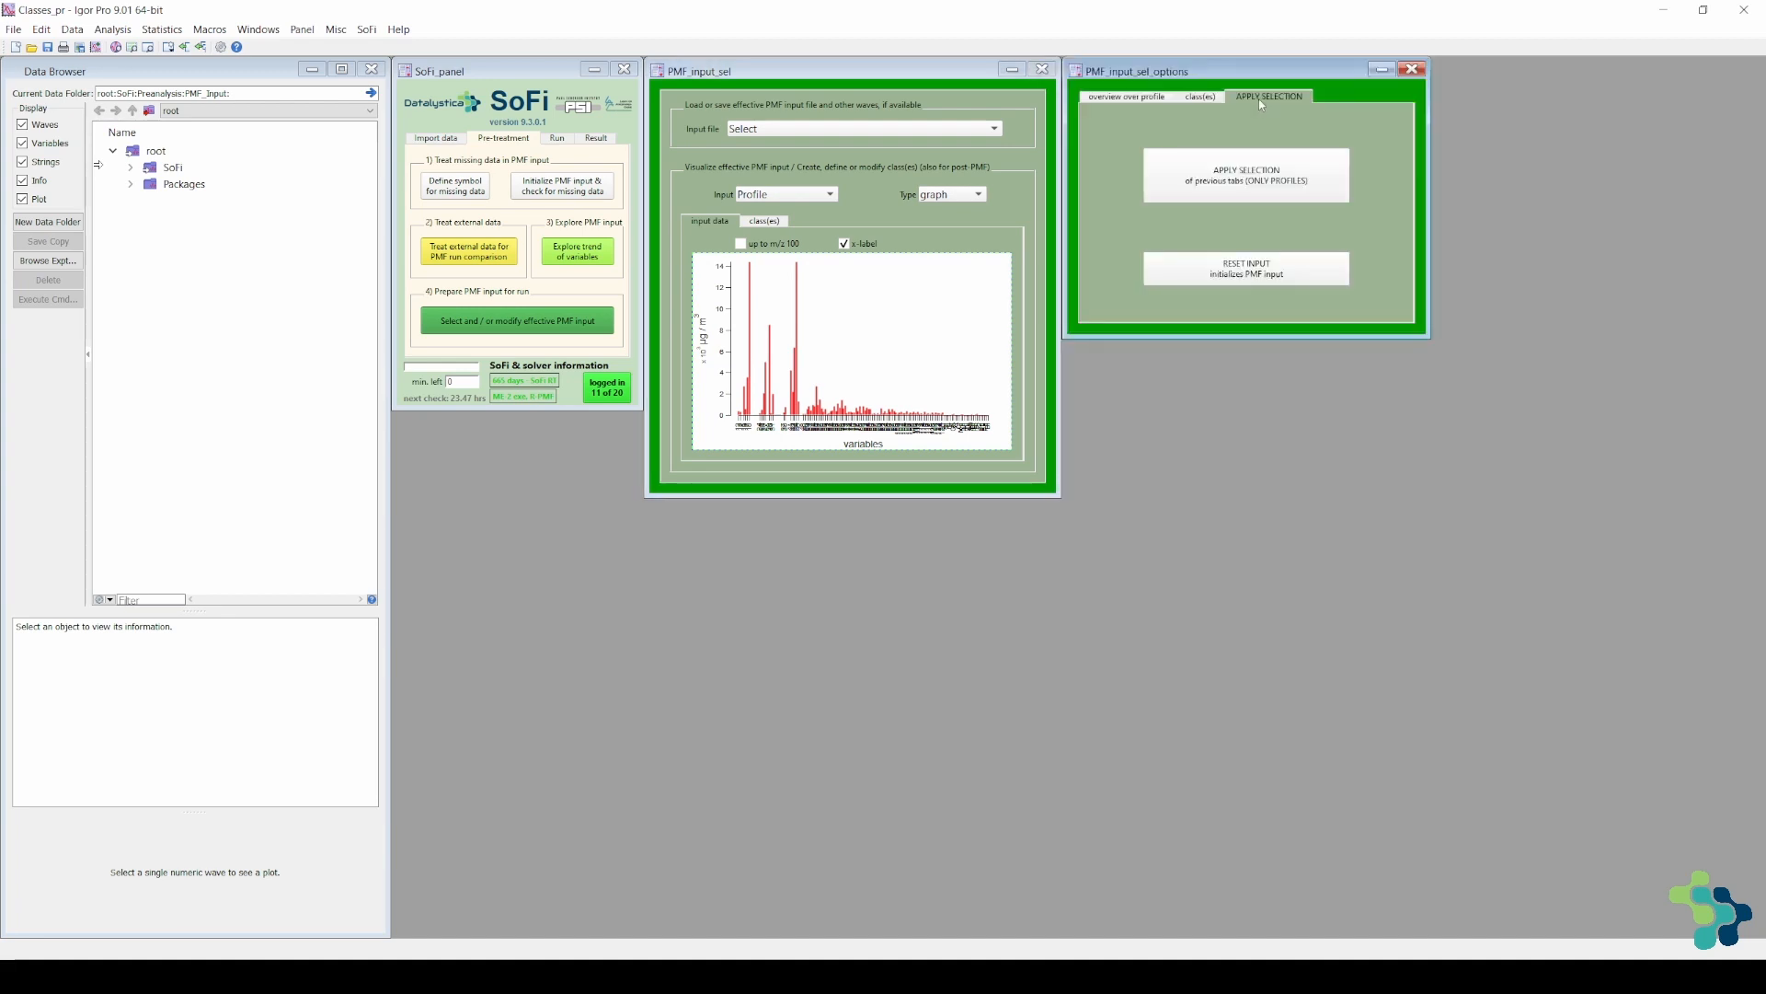
pyautogui.click(1257, 173)
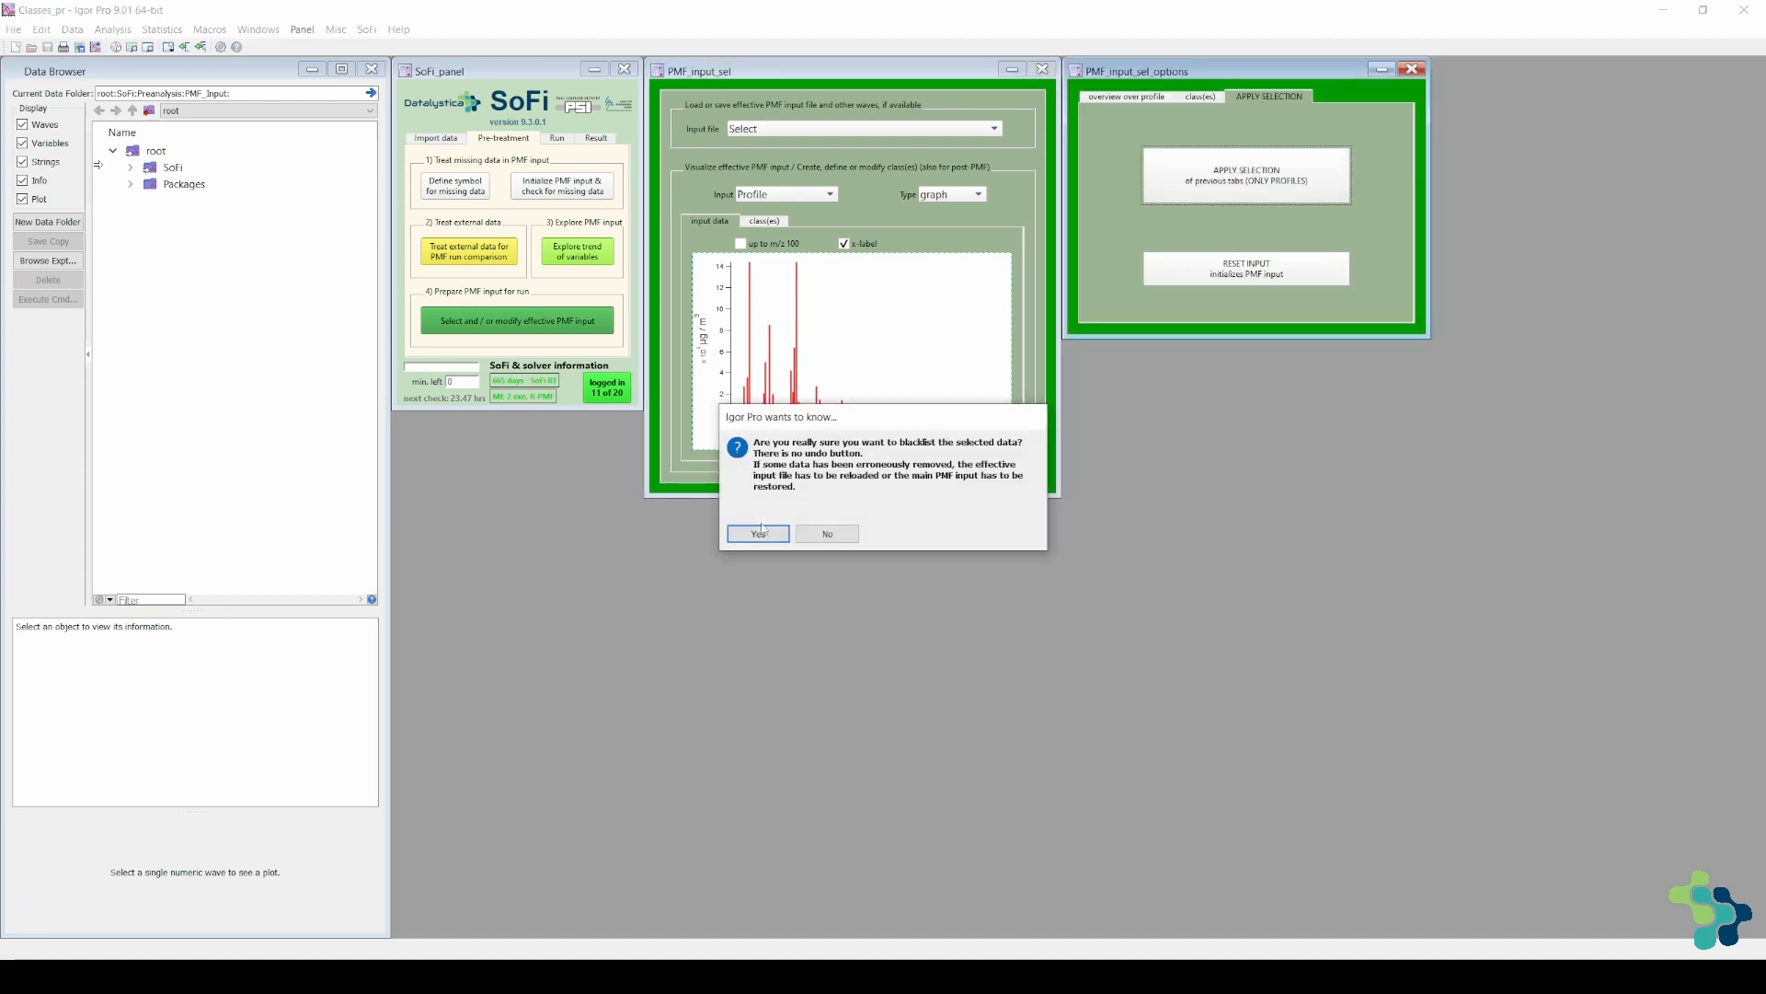
pyautogui.click(763, 531)
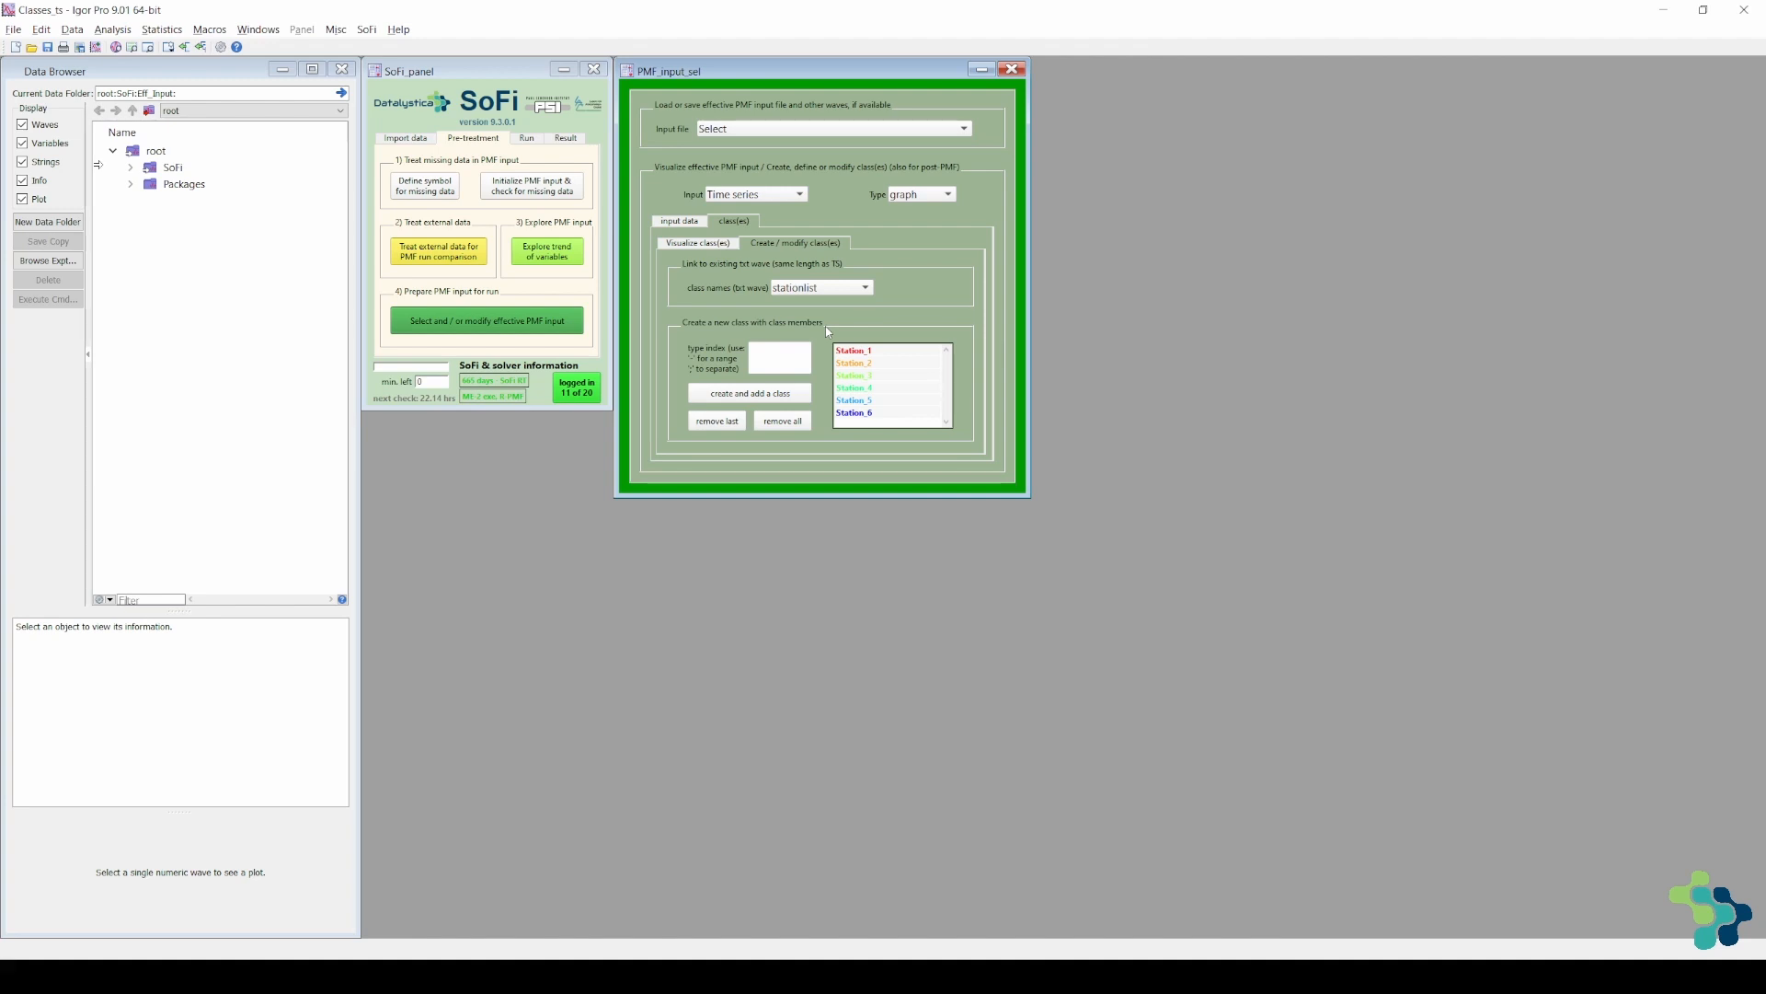
# - Deselect the Station_3 and Station_6 classes in the time series input options and apply the selection to blacklist their data
pyautogui.click(685, 223)
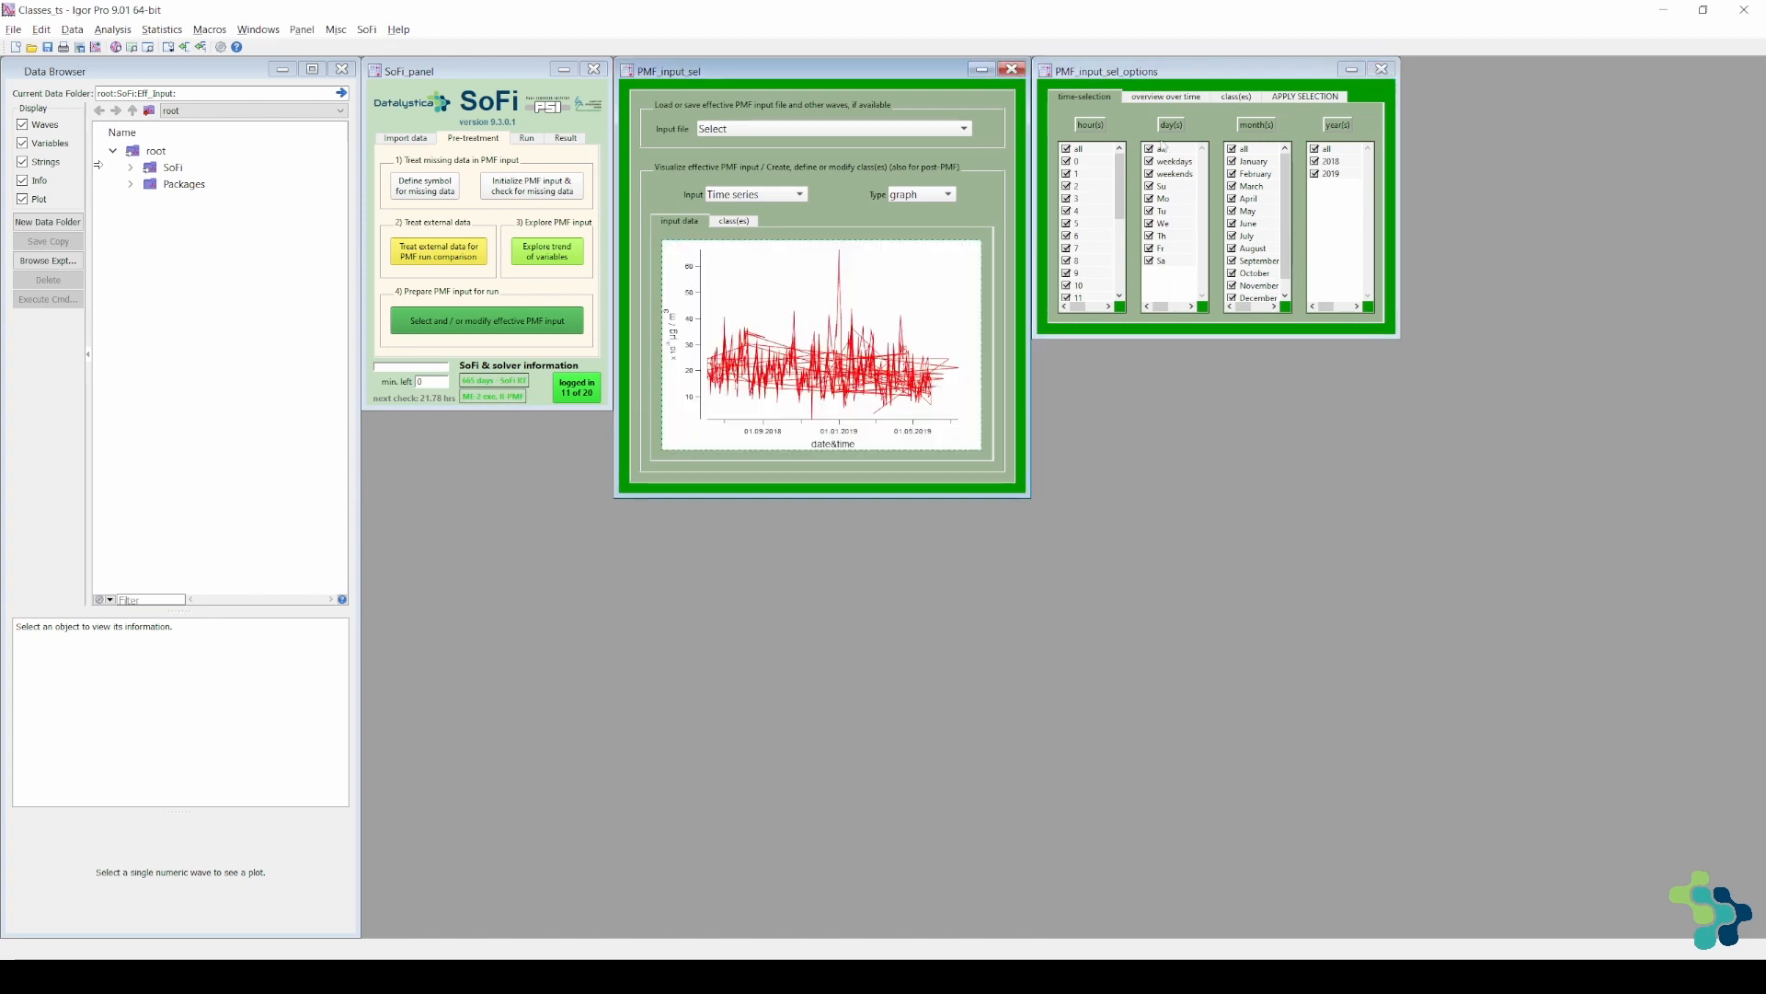
pyautogui.click(1242, 99)
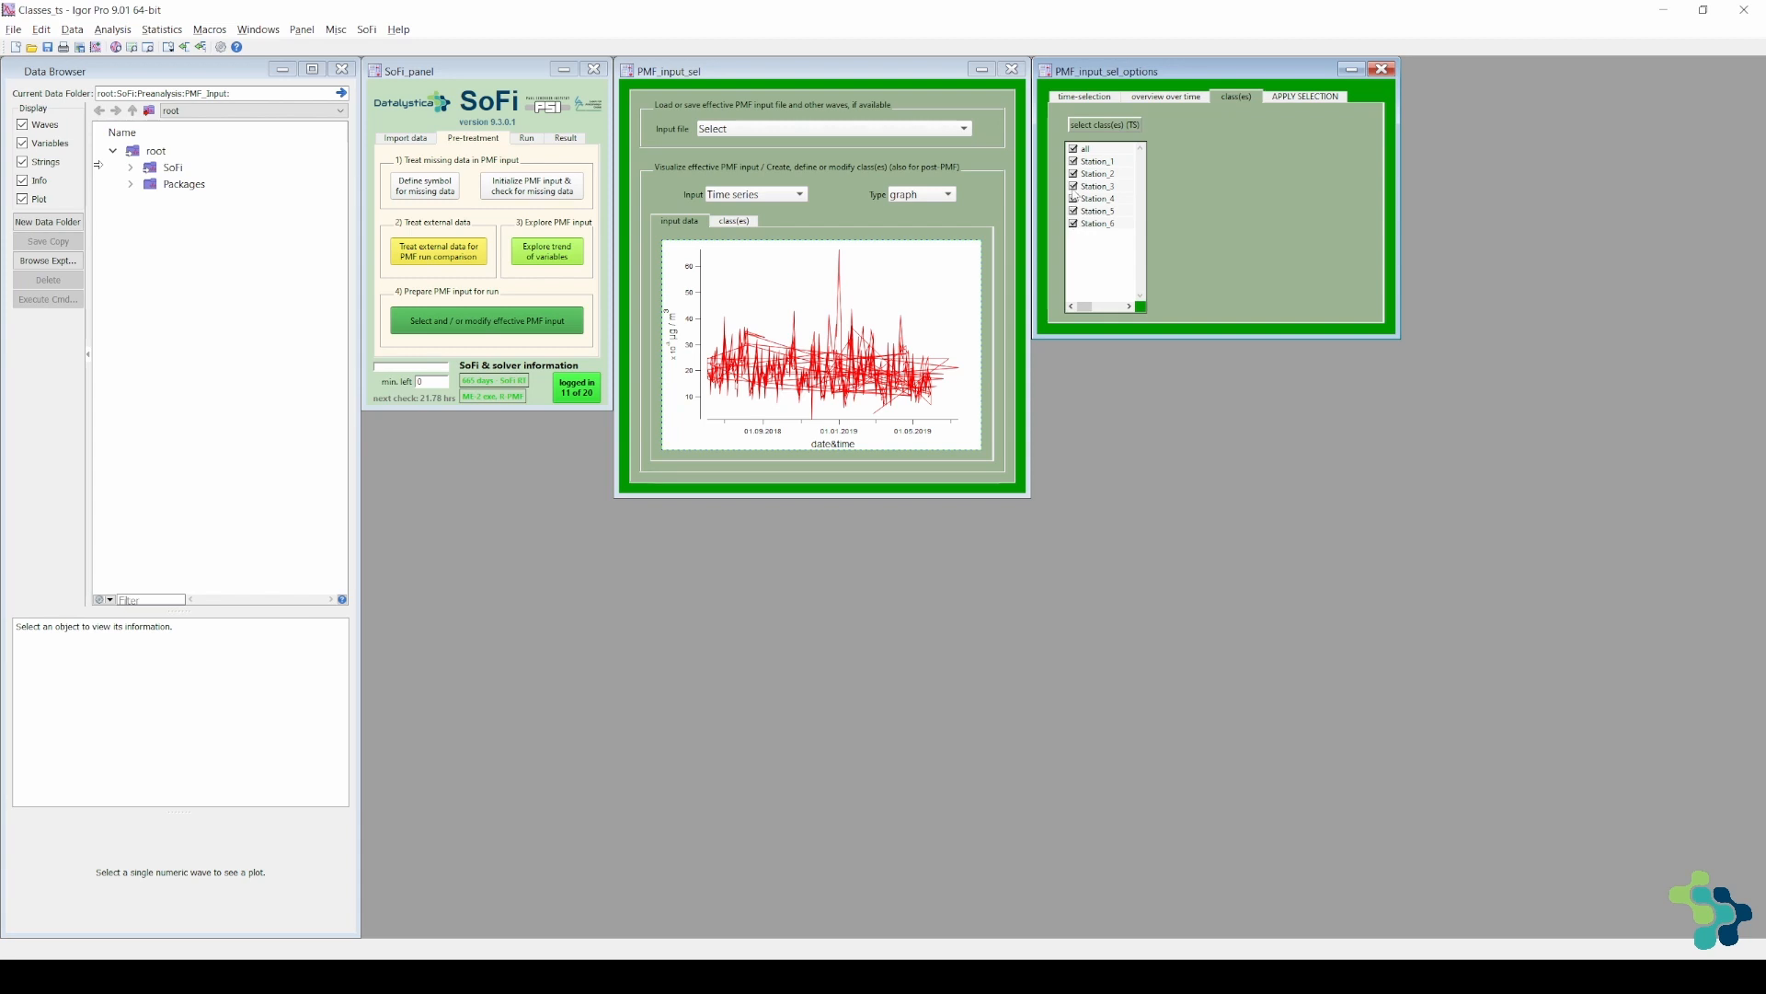
pyautogui.click(1072, 186)
pyautogui.click(1074, 224)
pyautogui.click(1283, 97)
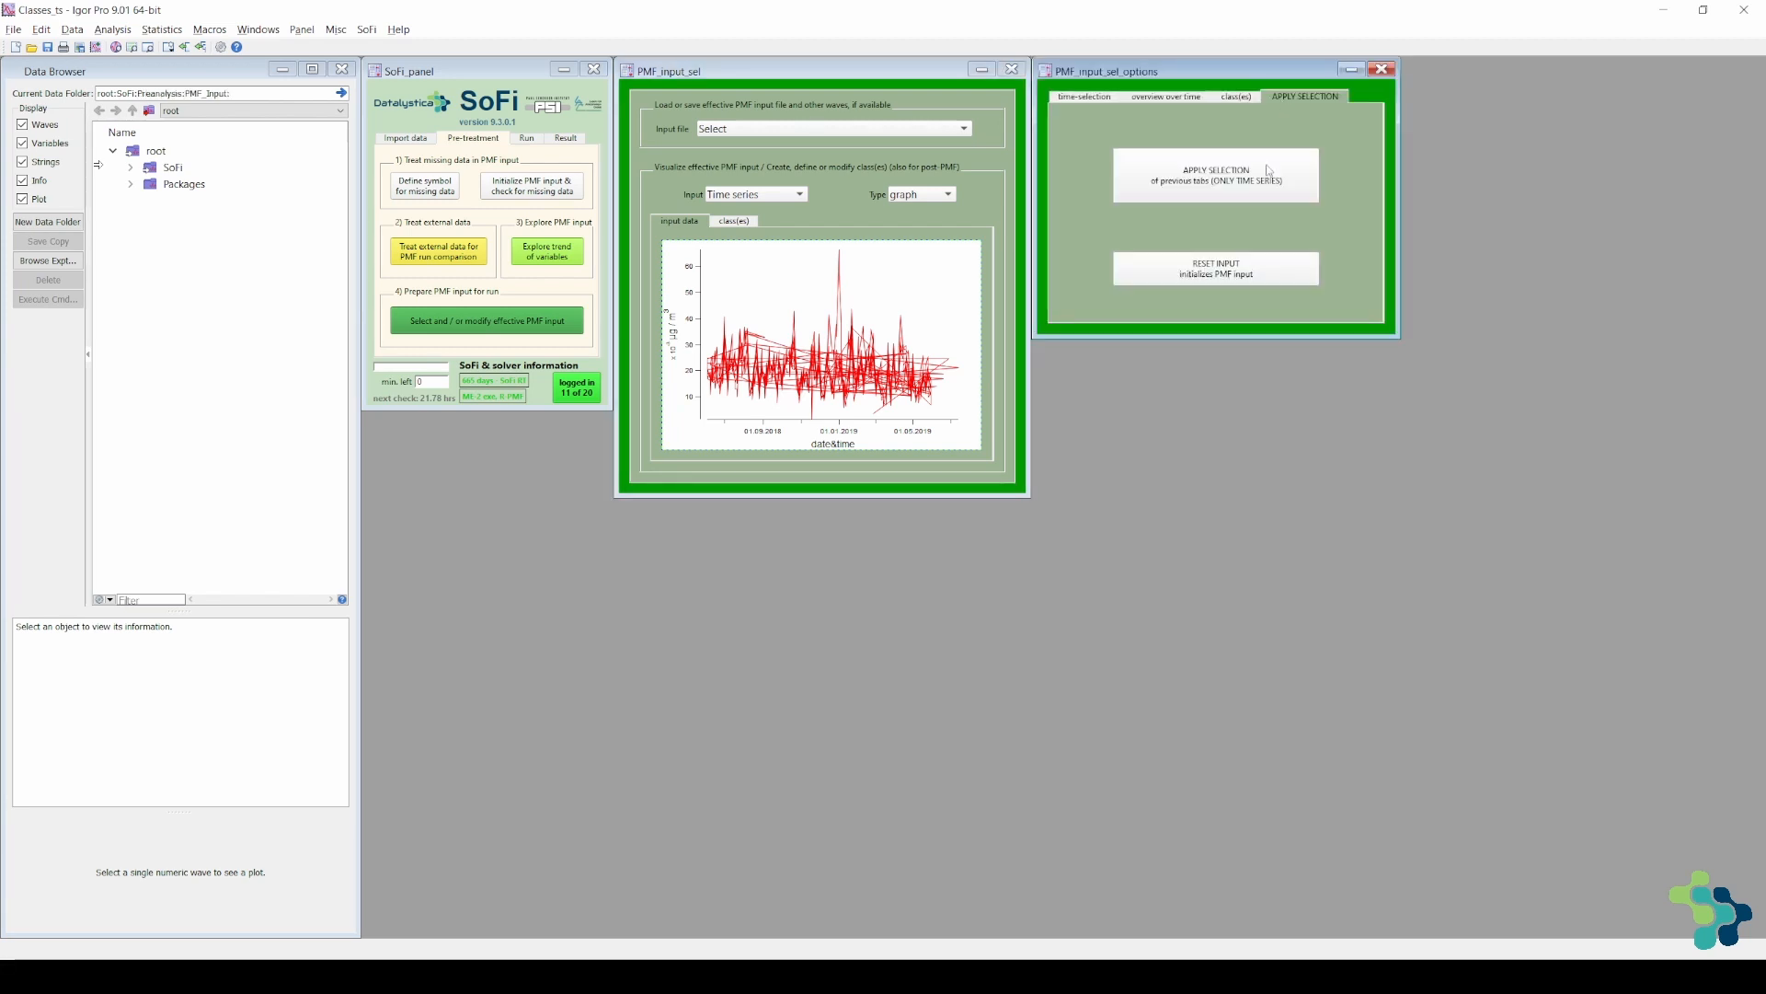
pyautogui.click(1257, 187)
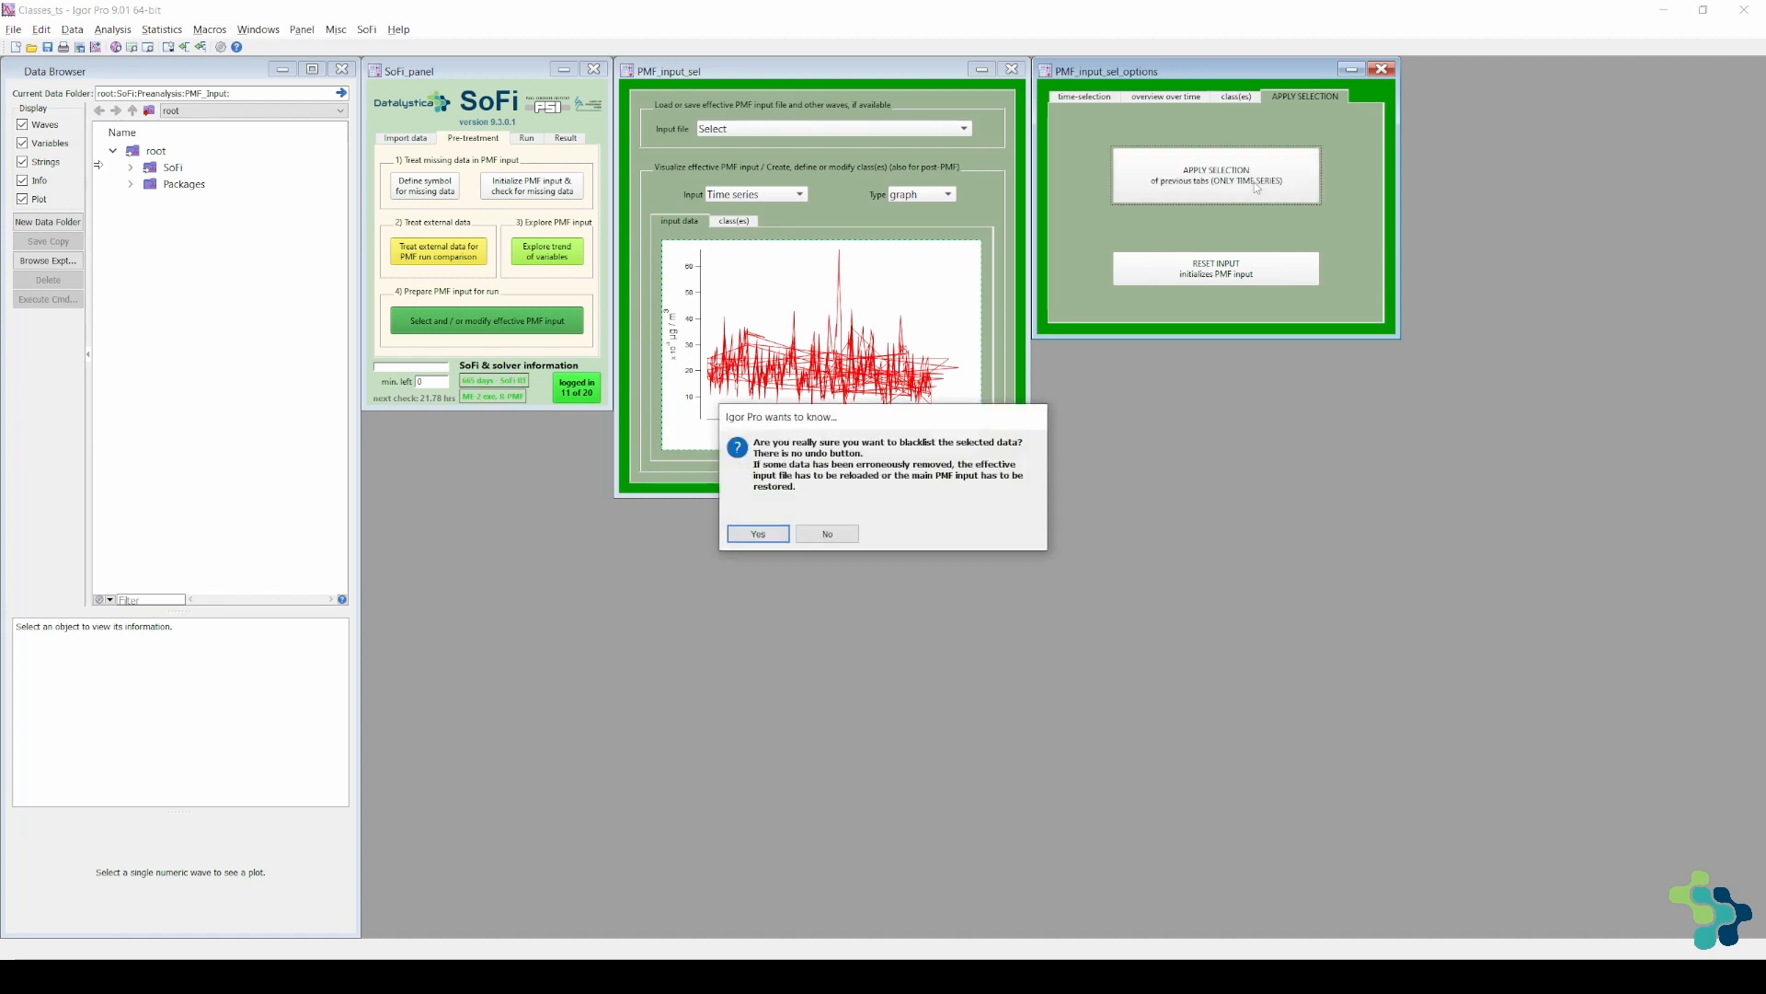
pyautogui.click(758, 534)
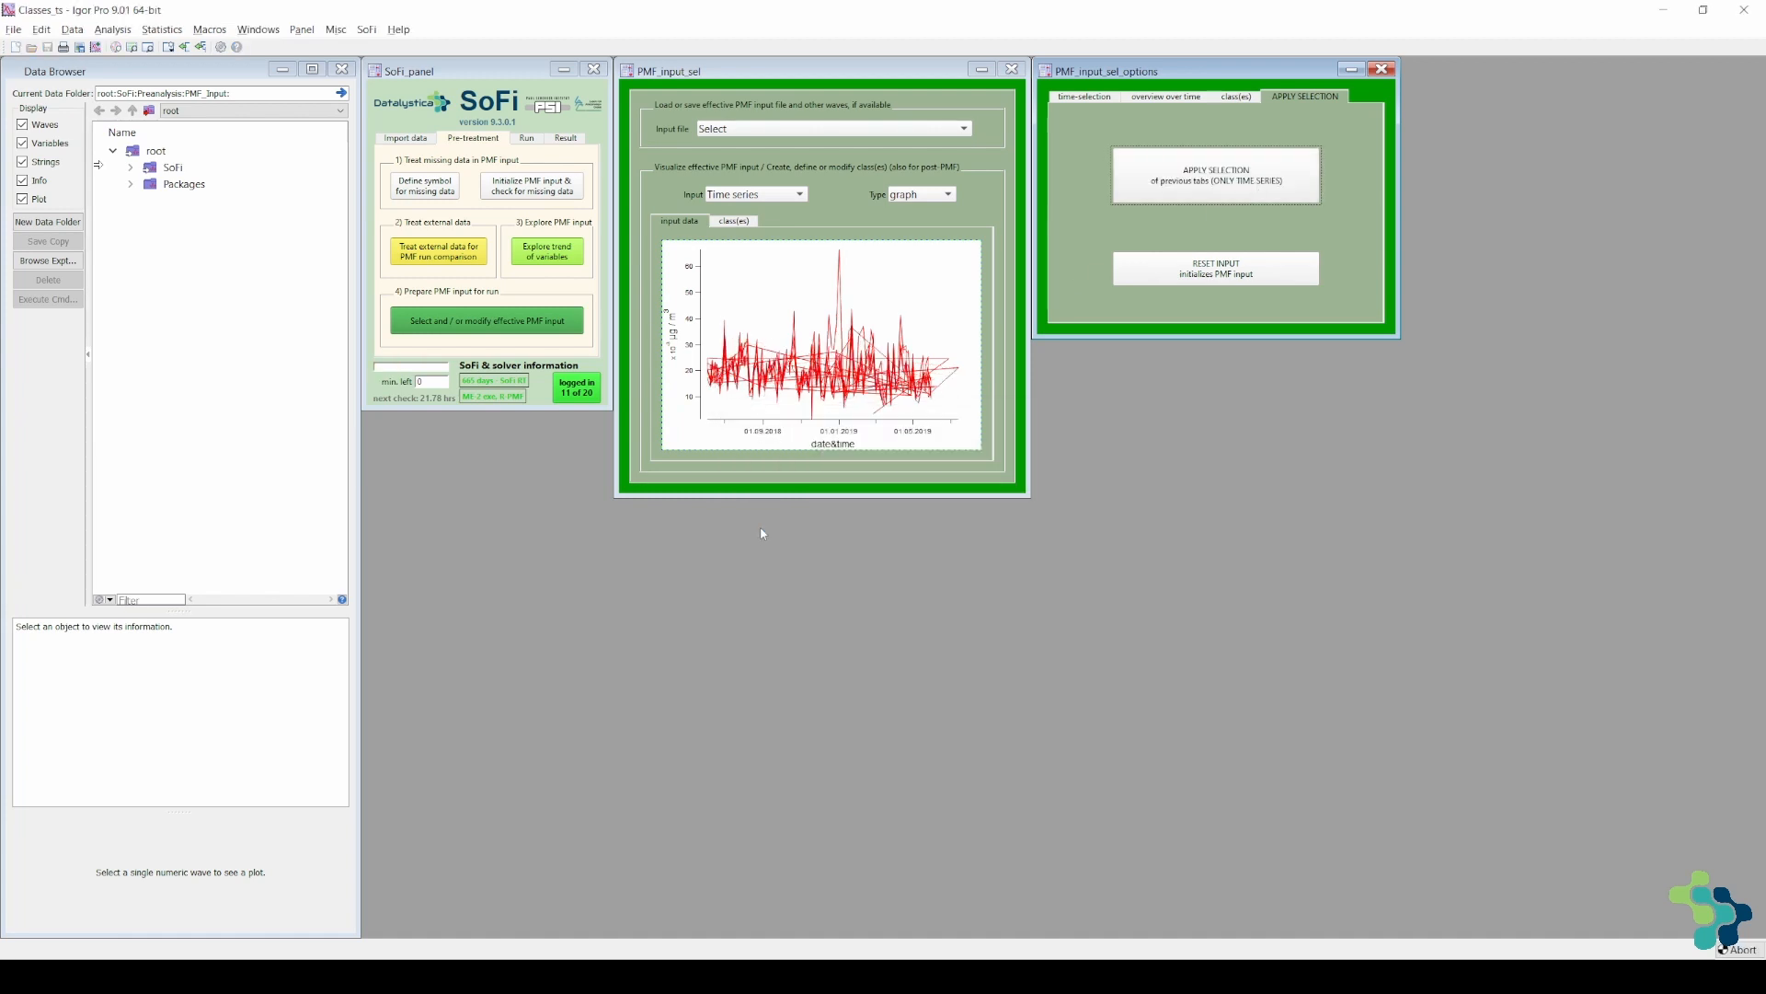